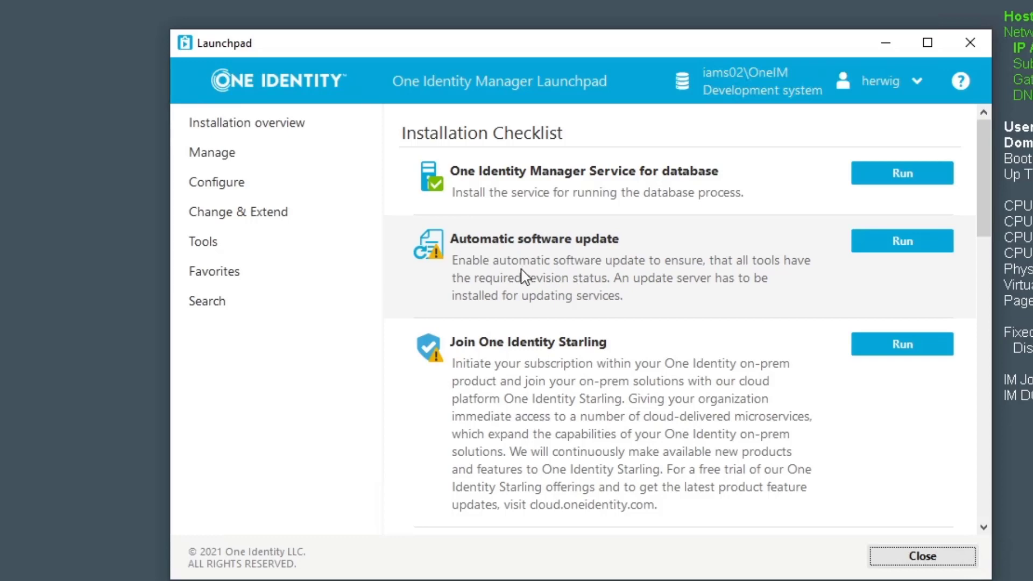
Step: Run the Automatic software update task, enable Common\Autoupdate, and commit and save it to the database
left_click(891, 237)
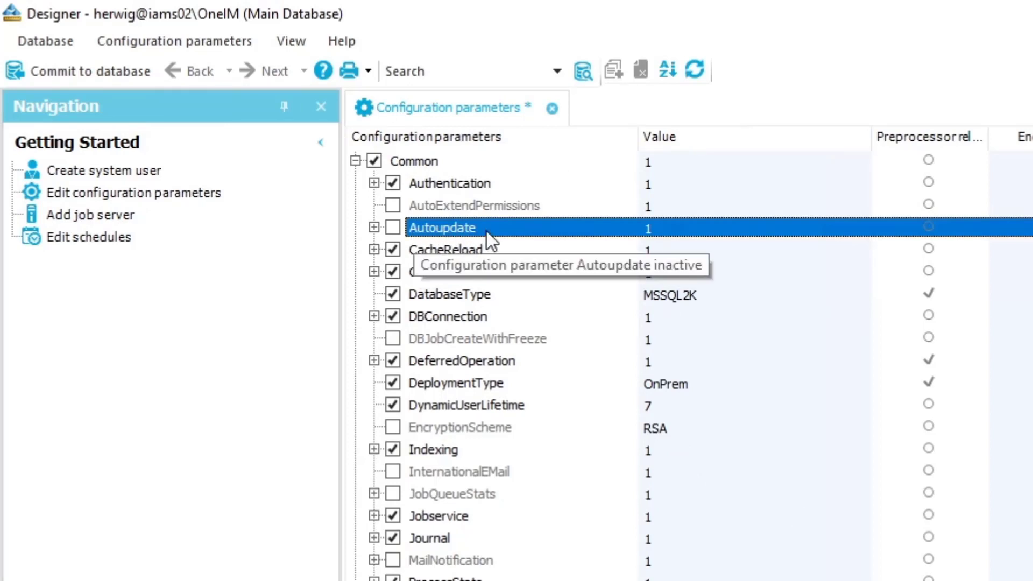
left_click(374, 228)
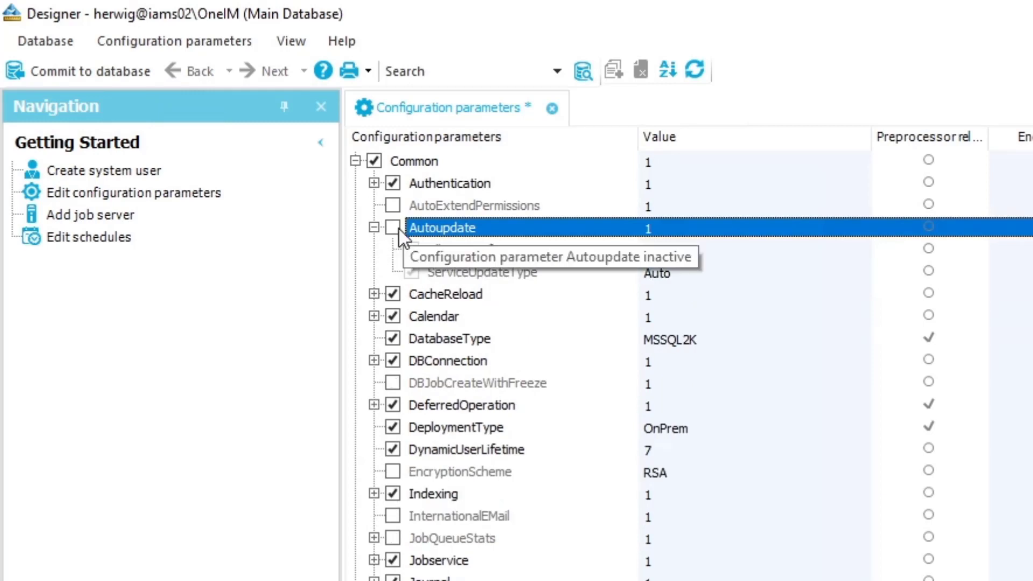
left_click(398, 228)
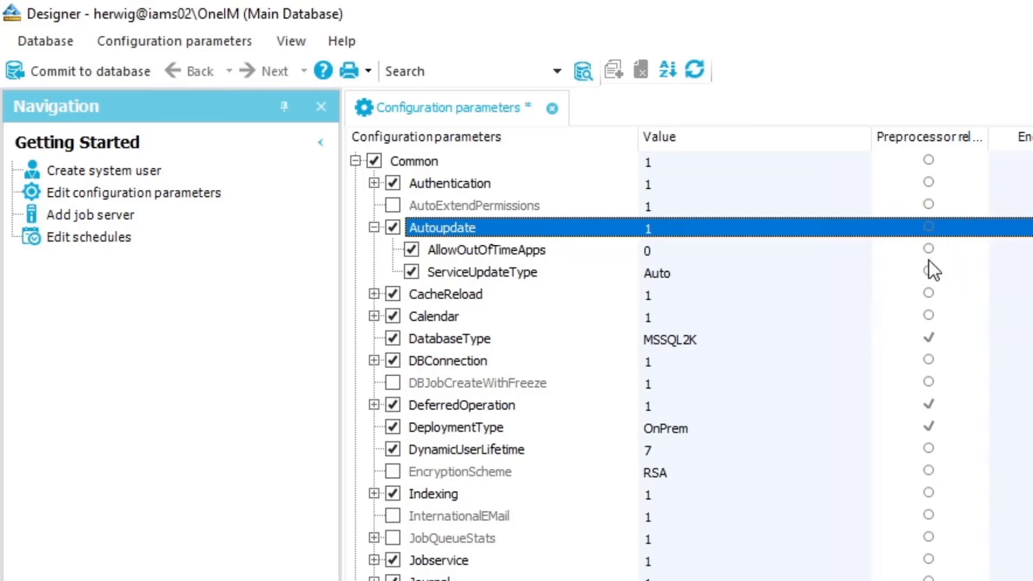
left_click(89, 73)
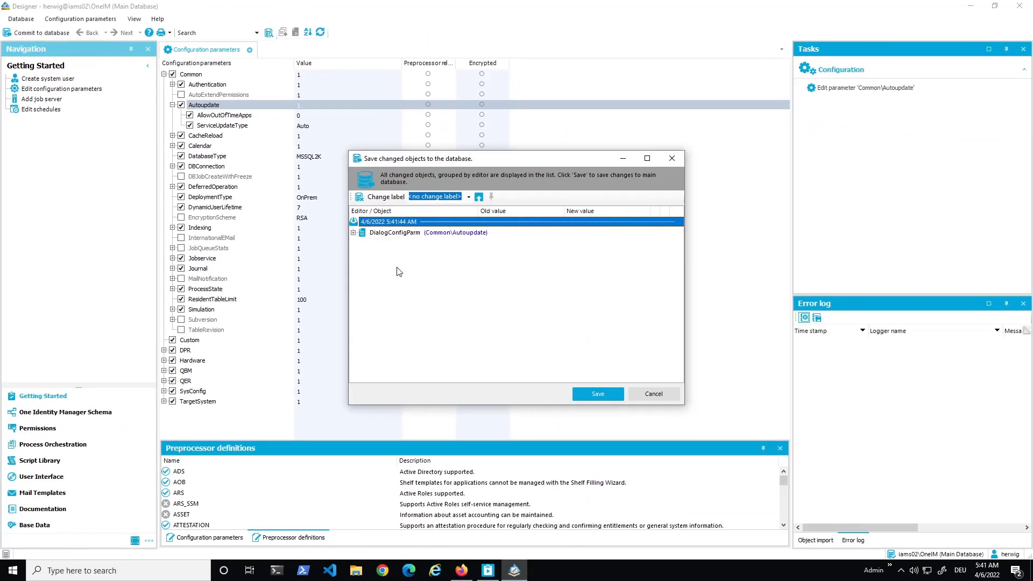
left_click(736, 480)
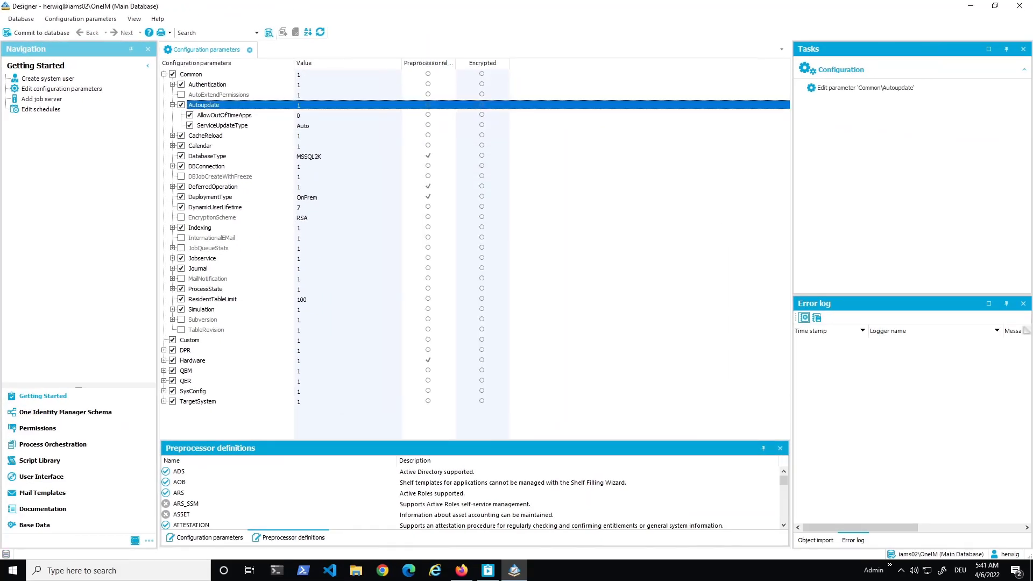
Step: Close Designer and Launchpad, relaunch Launchpad from Start, and reconnect with the database password
left_click(1018, 11)
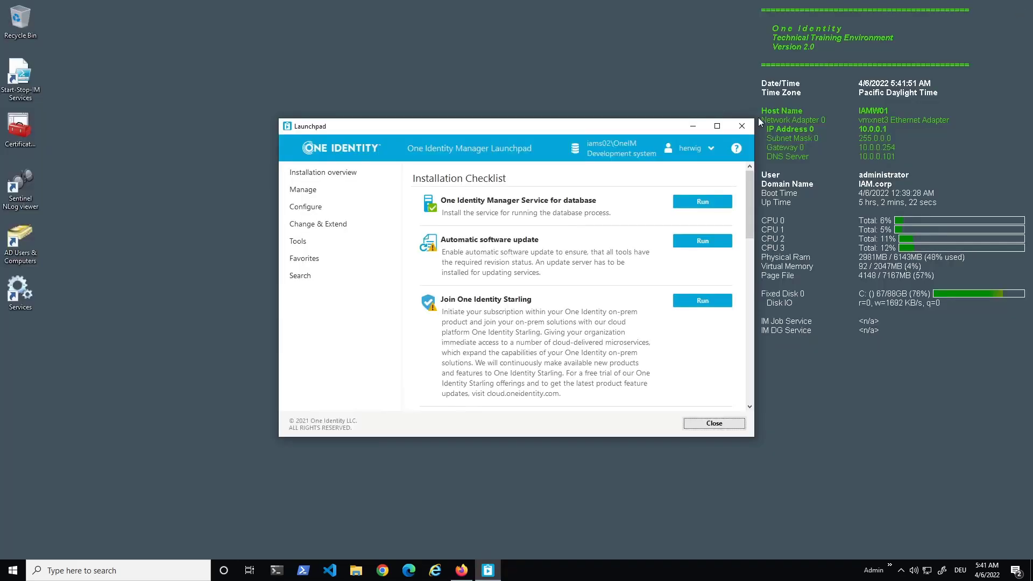
left_click(743, 125)
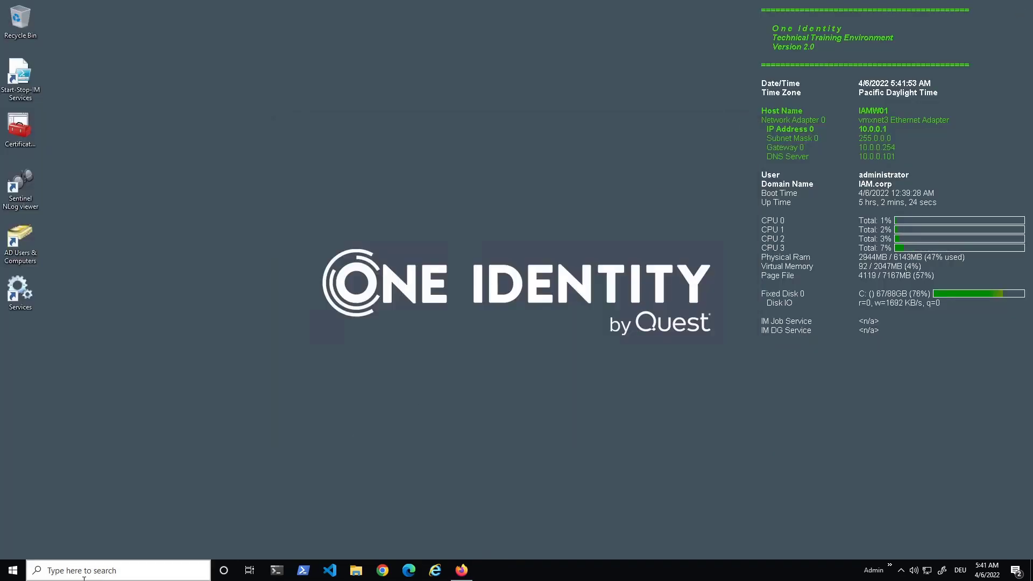
left_click(12, 571)
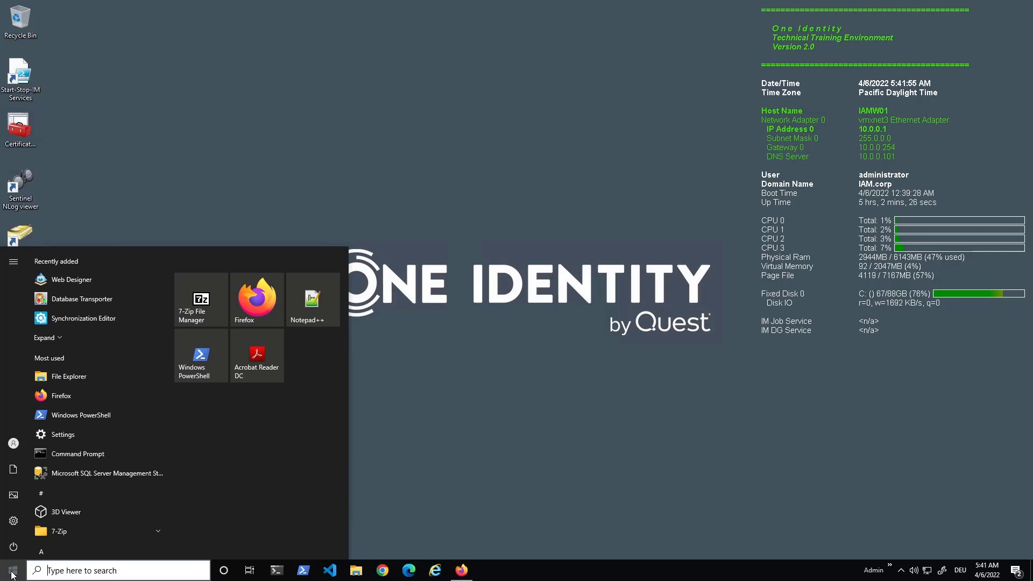
type("launch")
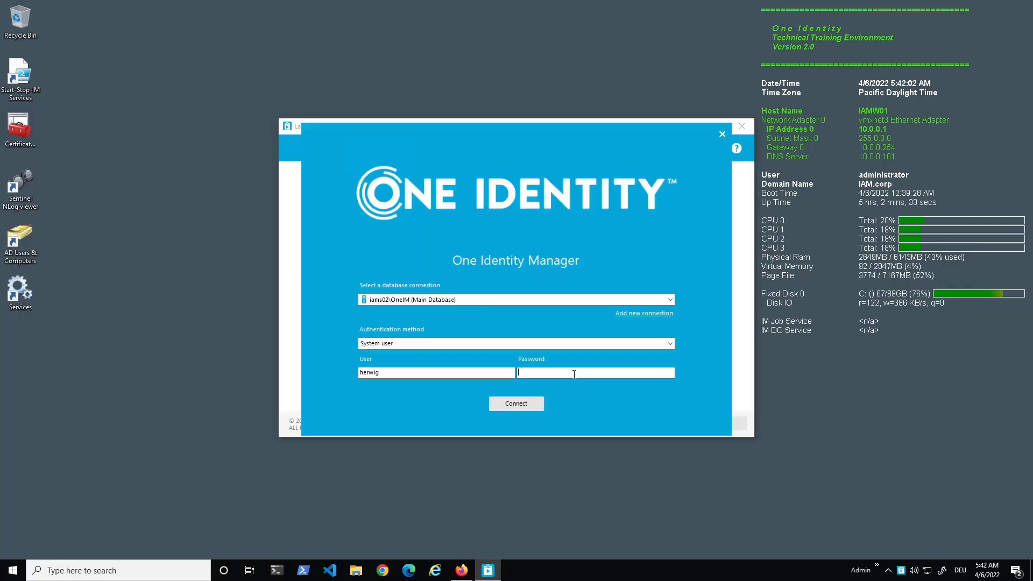
type("•••••••••")
key("Return")
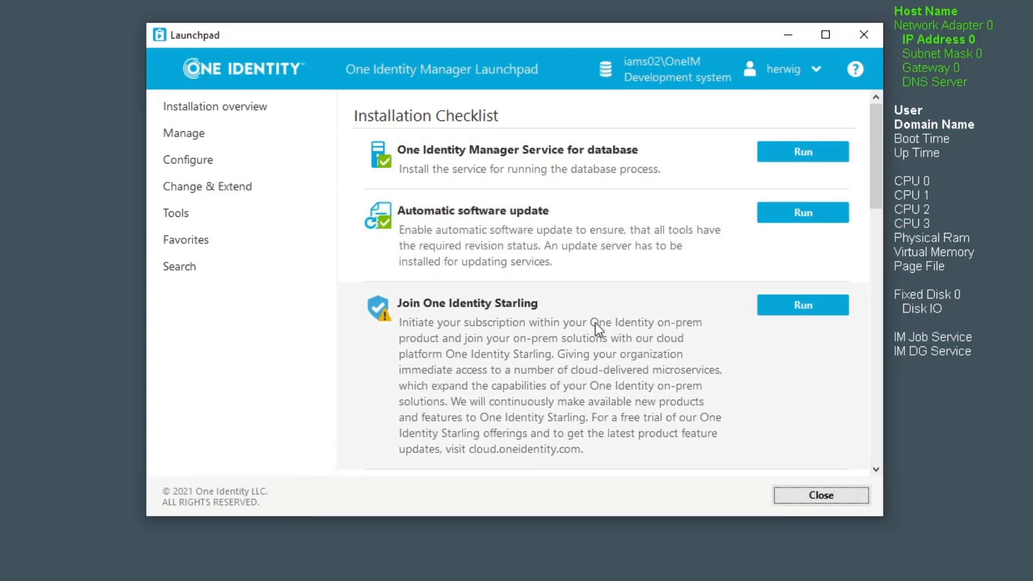
scroll(619, 315, "down", 4)
scroll(635, 299, "up", 2)
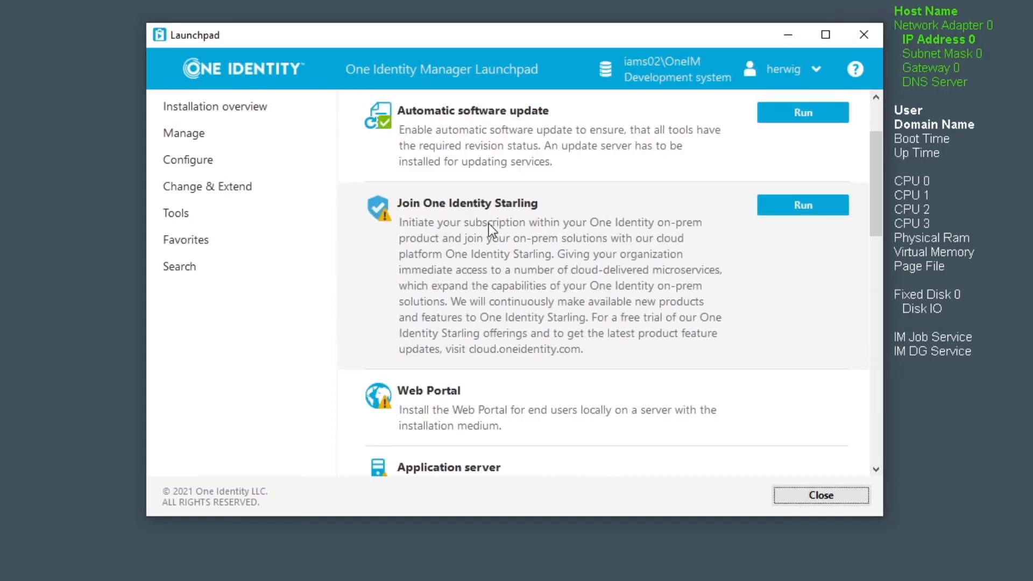
scroll(588, 302, "up", 2)
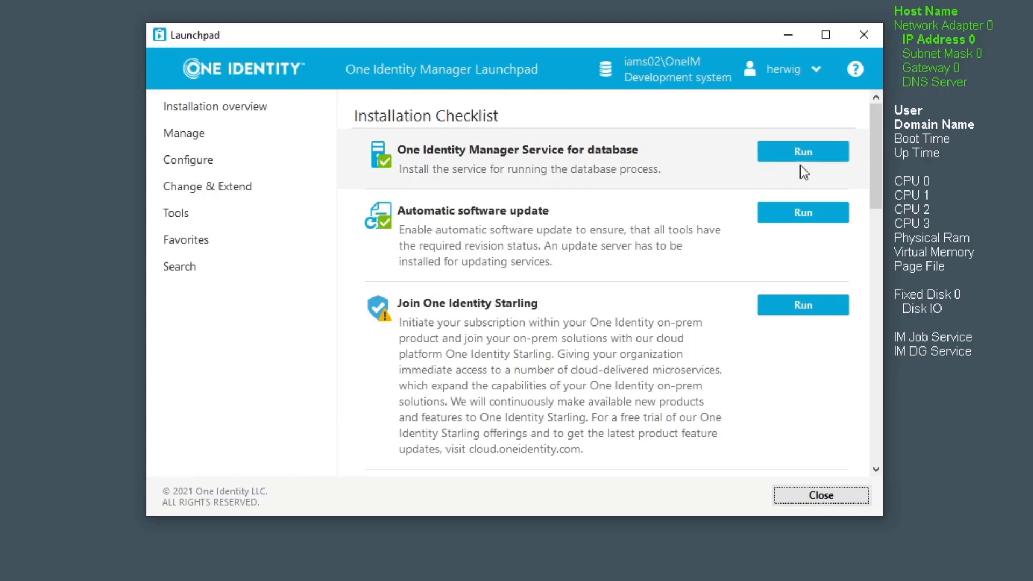
Step: Start the One Identity Manager Service for database installation and pass the welcome page
left_click(812, 153)
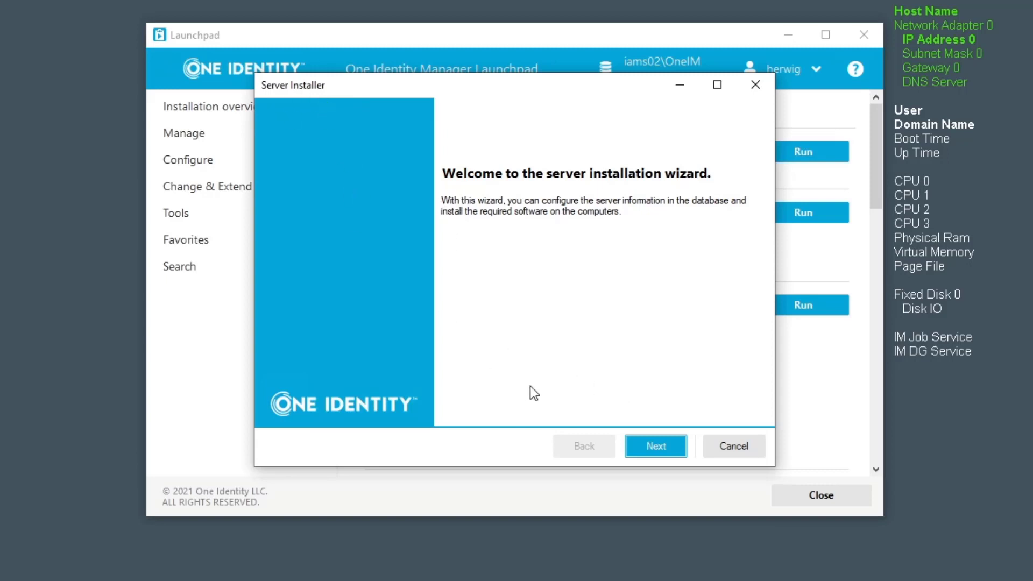
left_click(663, 449)
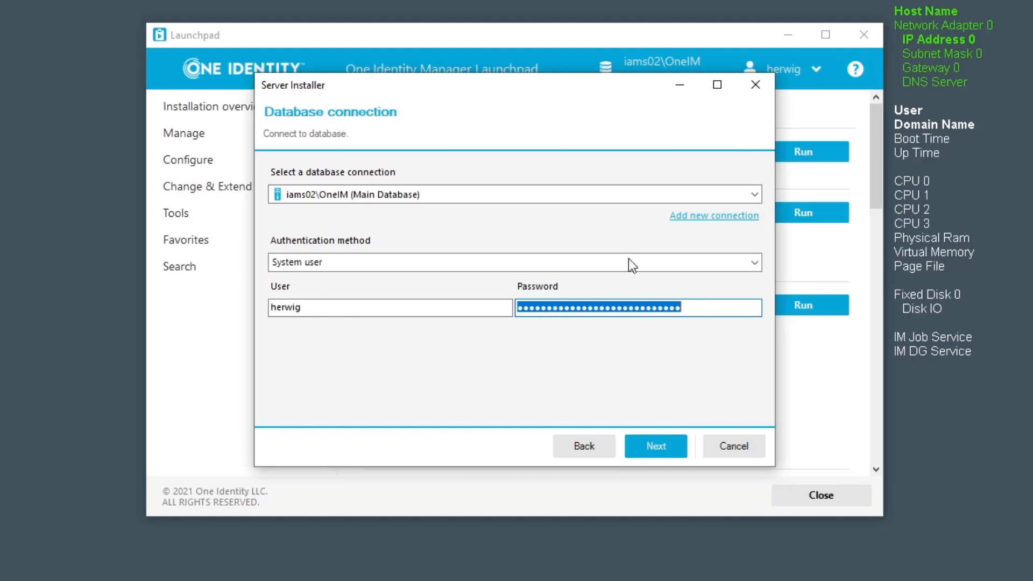
Step: Connect to the database and review the existing server list, leaving IAMS02 selected
left_click(666, 447)
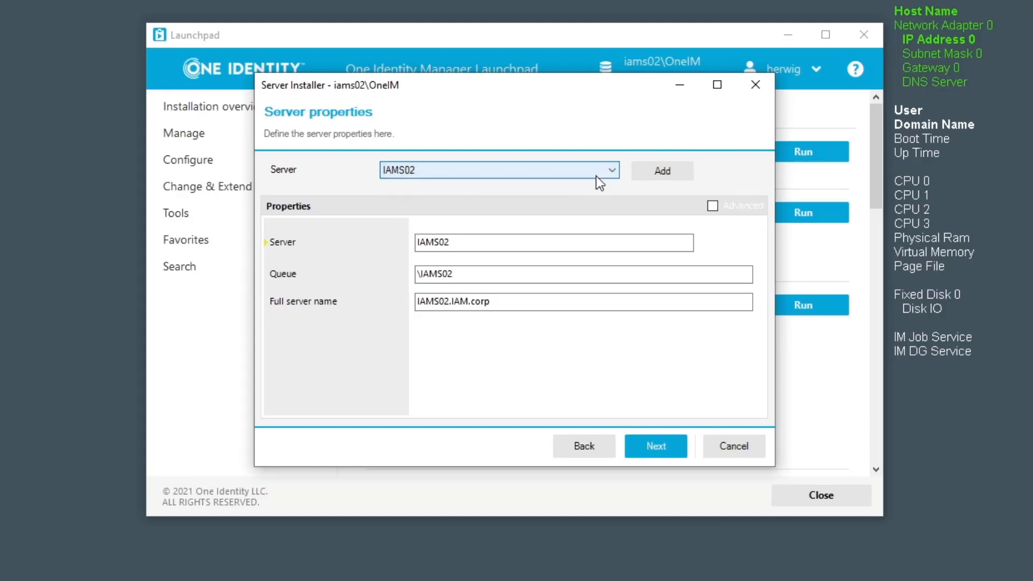
left_click(618, 168)
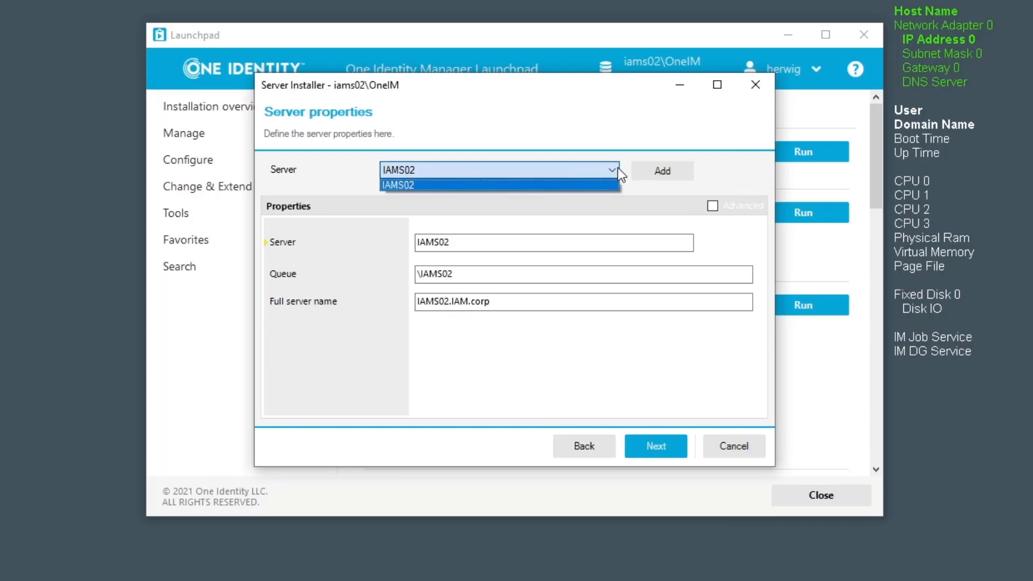
left_click(618, 168)
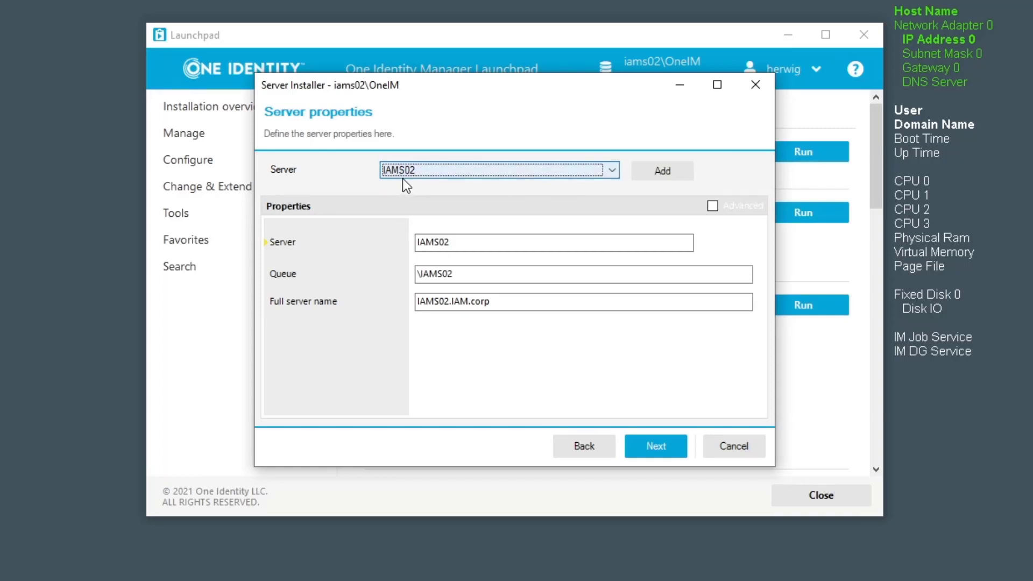
Step: Add a new server named IAMS03 so its queue fills in as \IAMS03
left_click(667, 170)
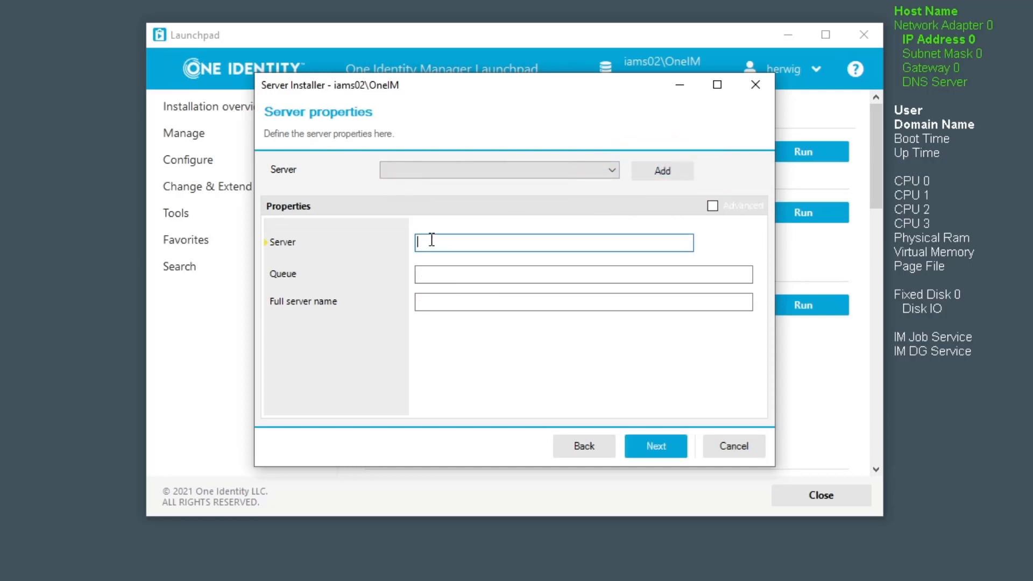
type("IAMS03")
key("Tab")
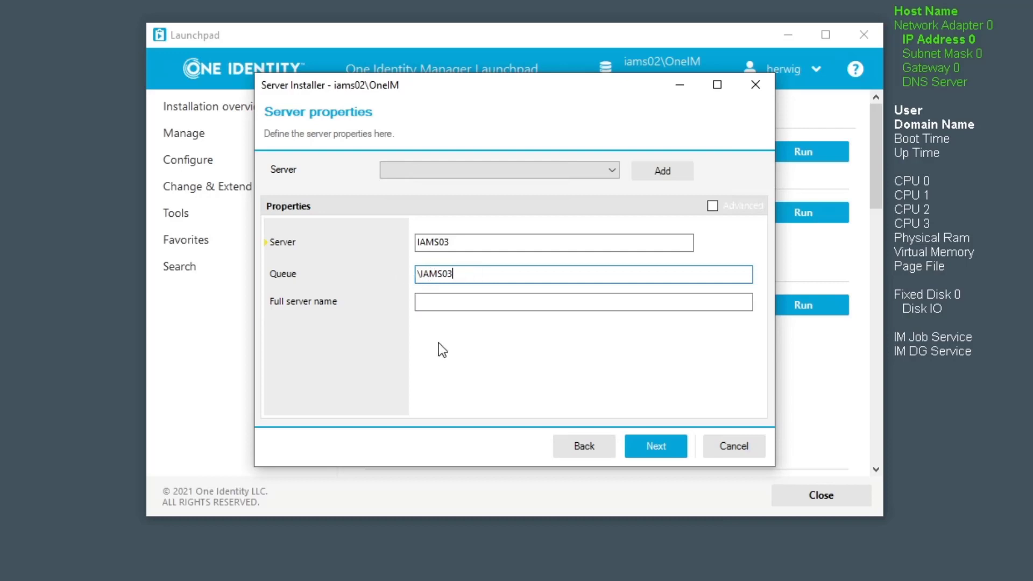
Step: Enter iams03.iam.corp as the full server name and advance to Machine roles
left_click(445, 300)
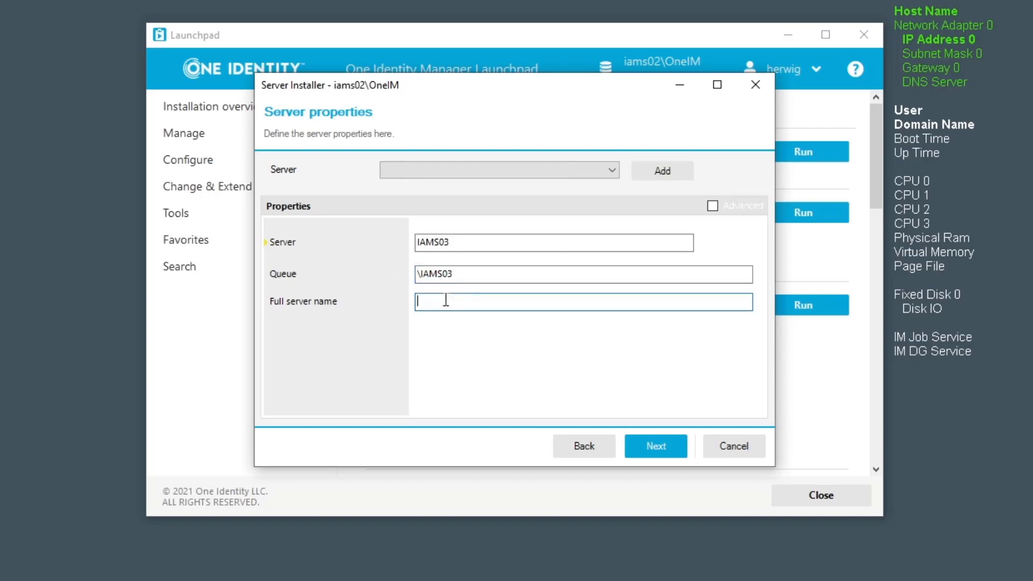
type("iams03.iam.corp")
left_click(657, 453)
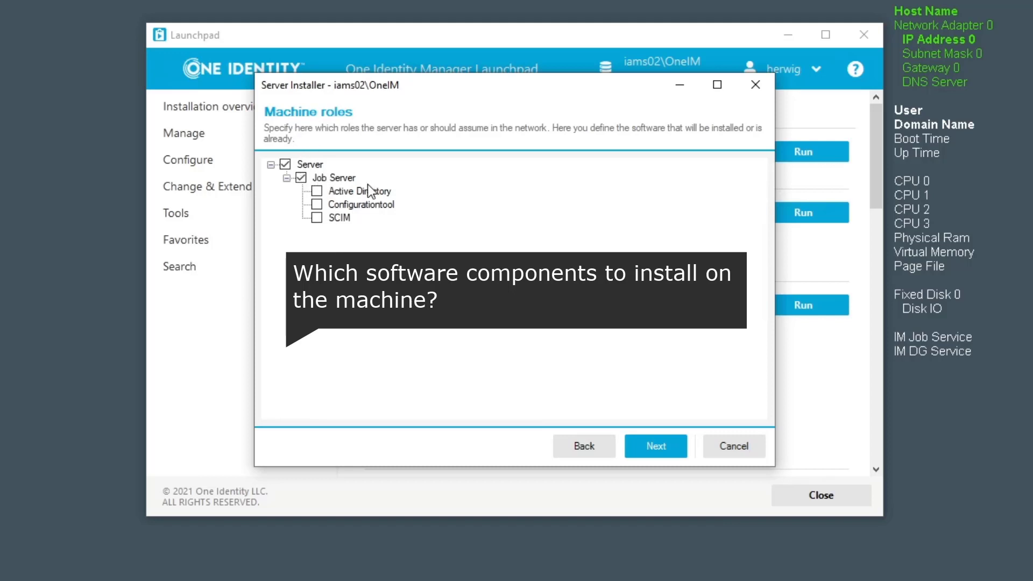
Step: Tick the Active Directory, Configurationtool and SCIM job server roles and advance to Server functions
left_click(317, 193)
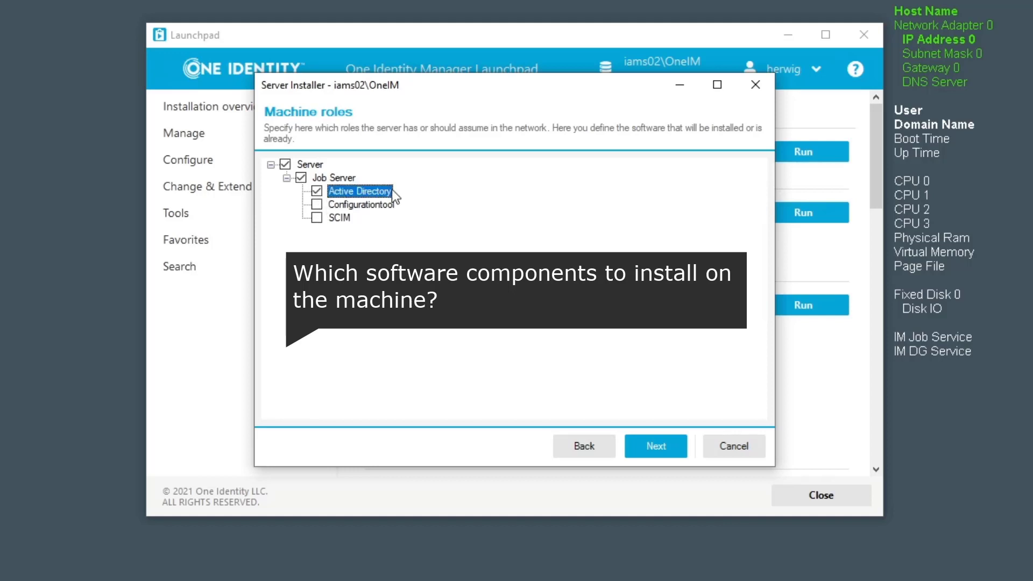
left_click(317, 204)
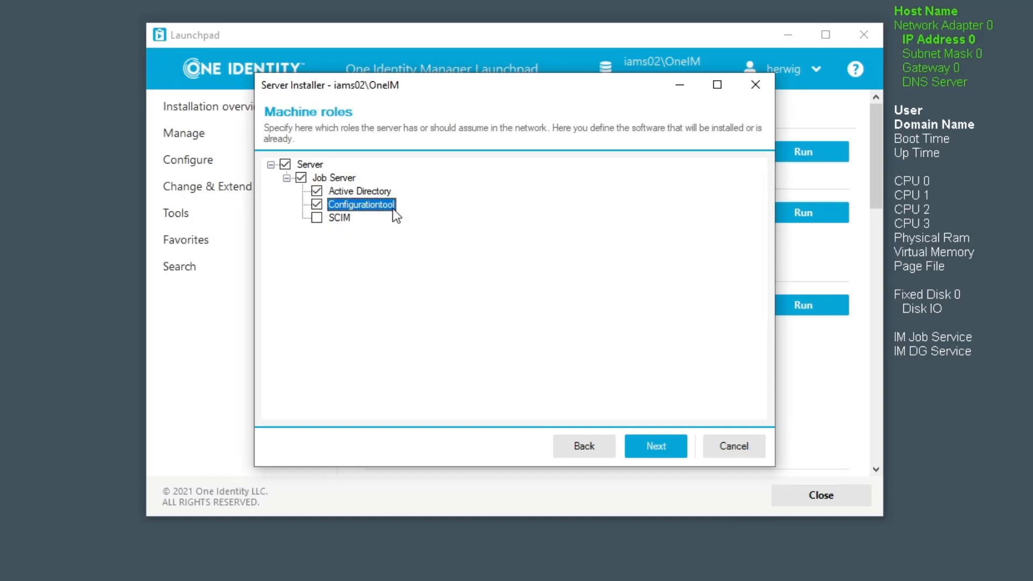
left_click(316, 217)
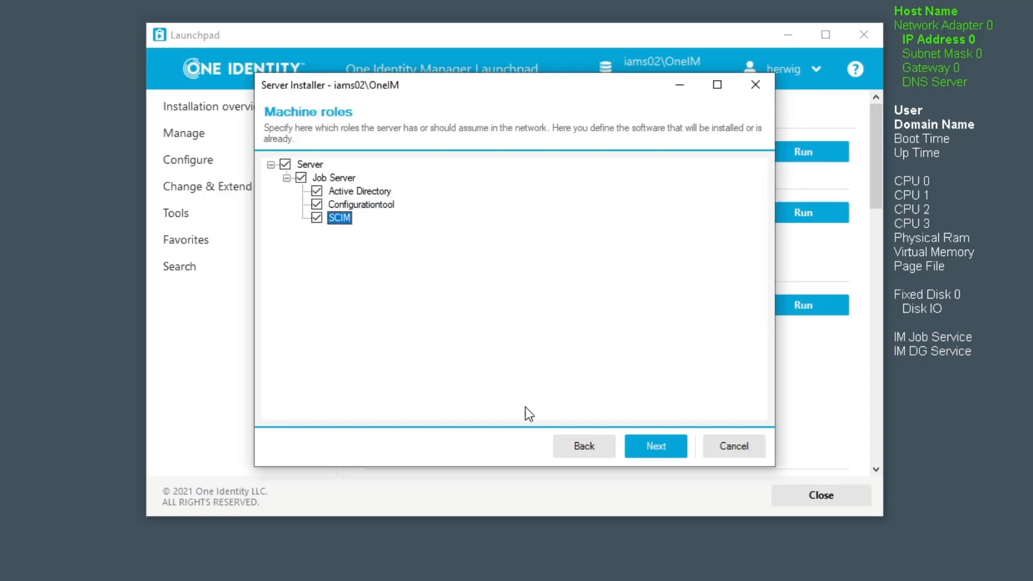
left_click(665, 448)
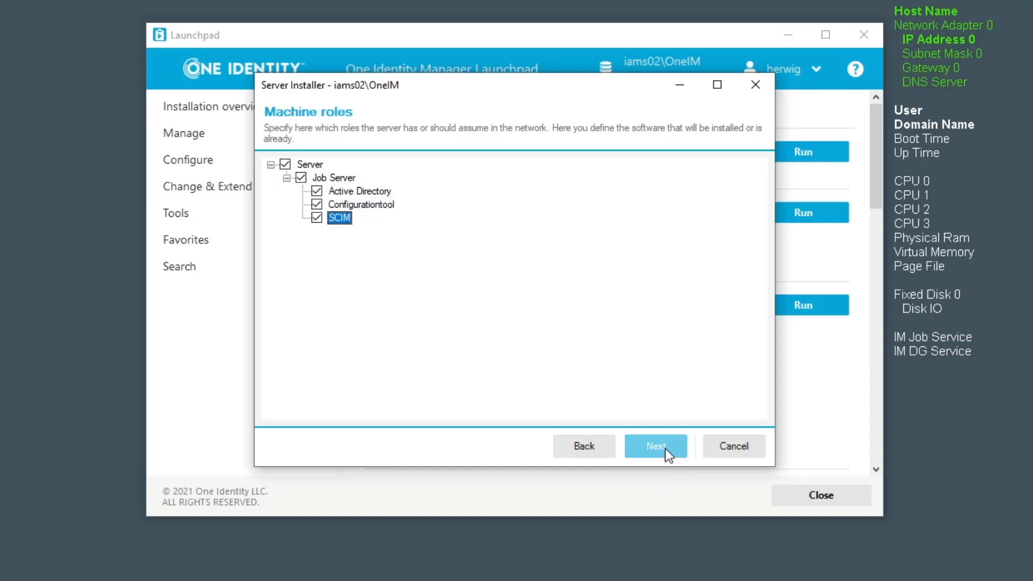
left_click(665, 447)
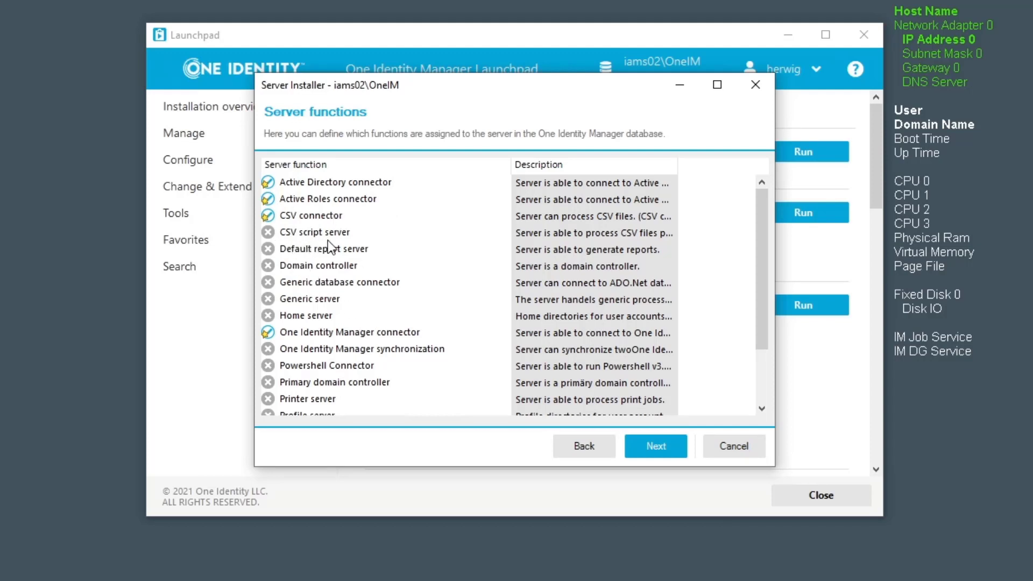
Step: Enable CSV script server, Default report server, Generic database connector, Home server and Powershell Connector functions
left_click(268, 233)
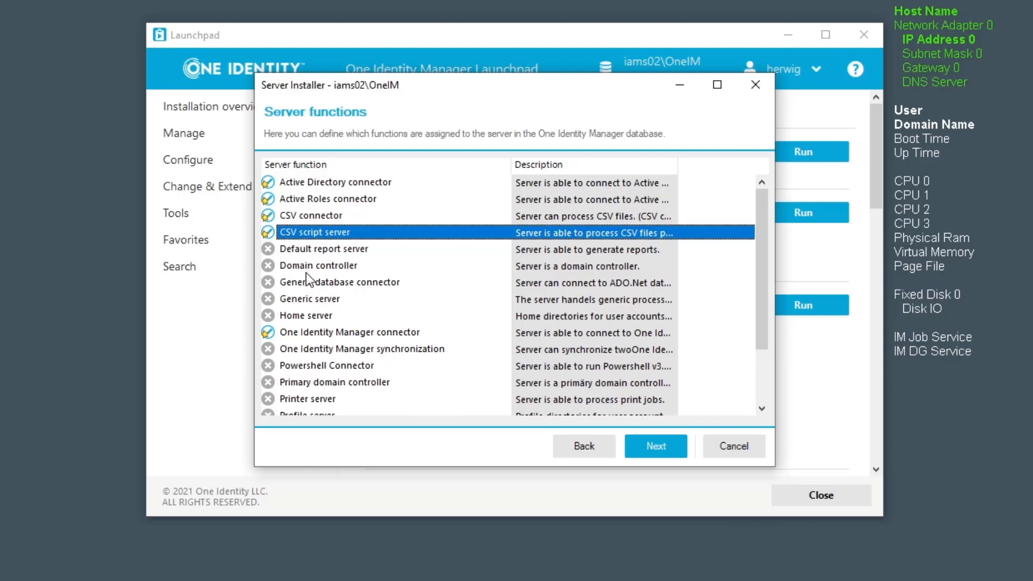
left_click(268, 249)
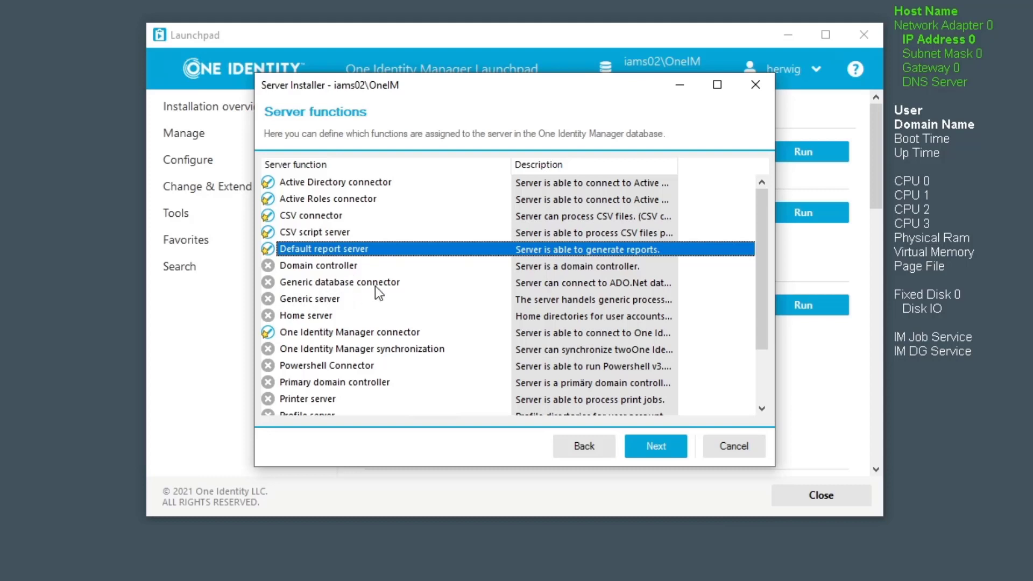
left_click(268, 283)
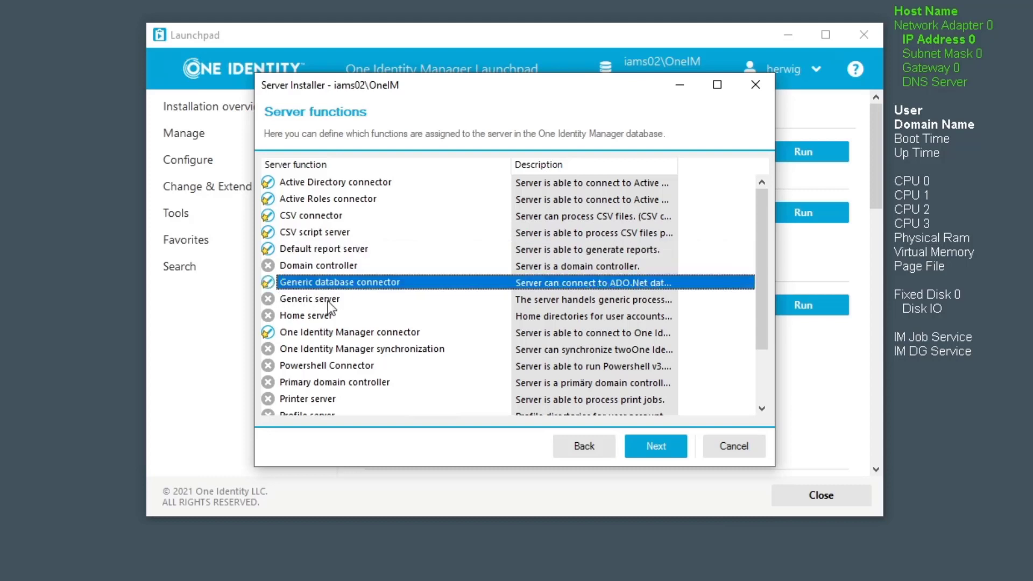
left_click(268, 316)
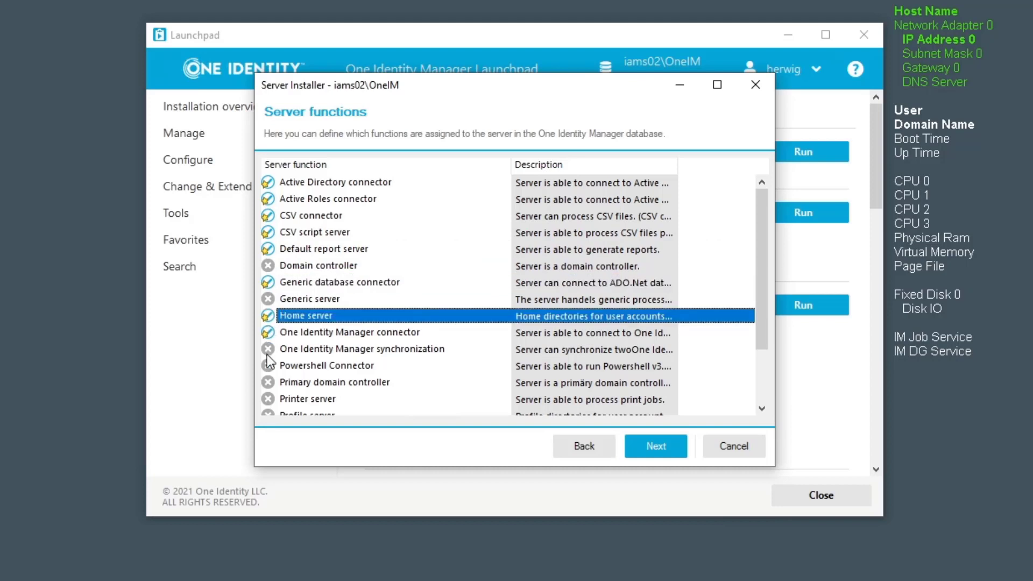
left_click(268, 366)
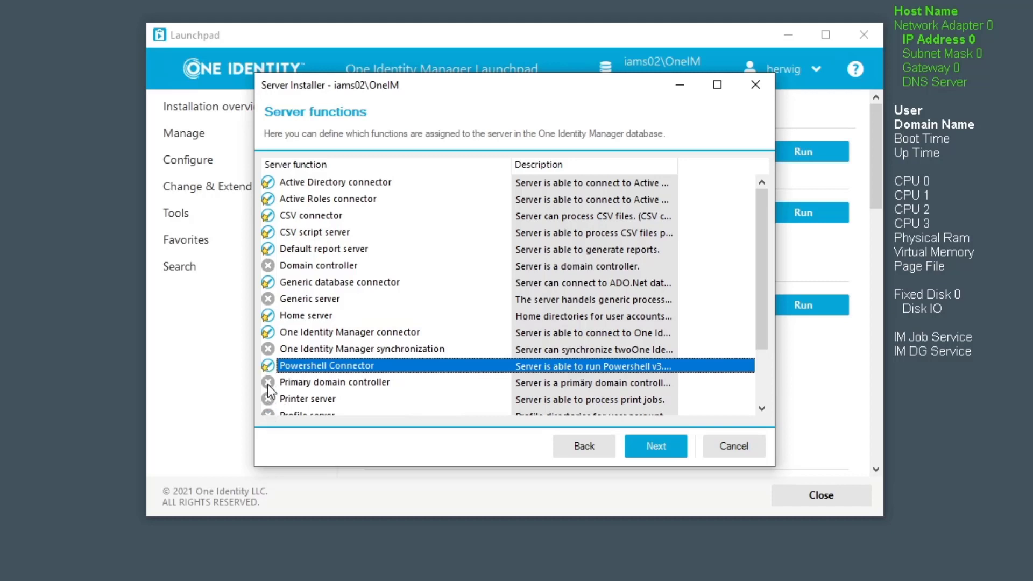
Step: Enable the Profile server function further down the list and advance to Service settings
scroll(271, 392, "down", 3)
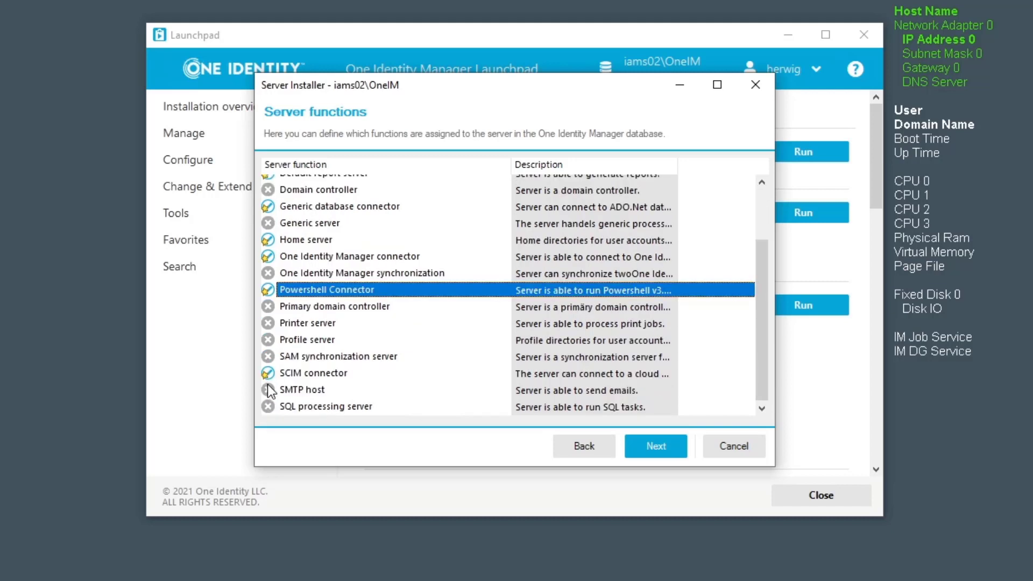
left_click(266, 340)
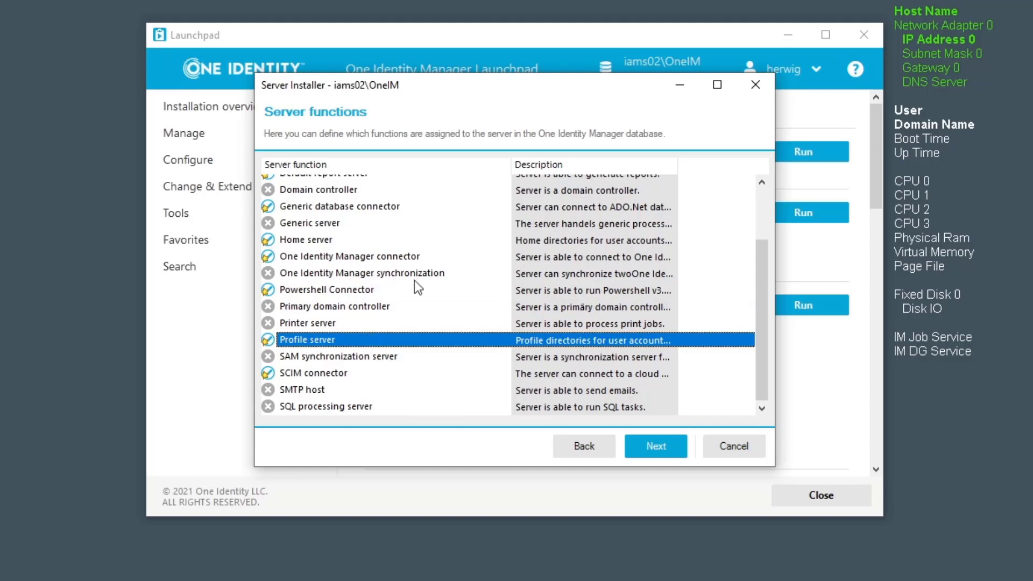
scroll(409, 314, "up", 3)
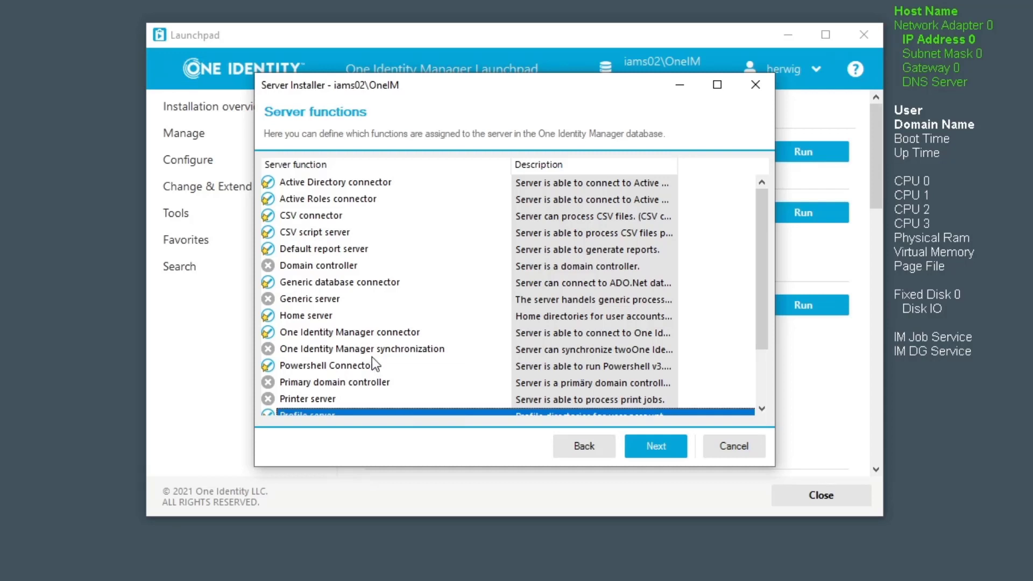
left_click(650, 443)
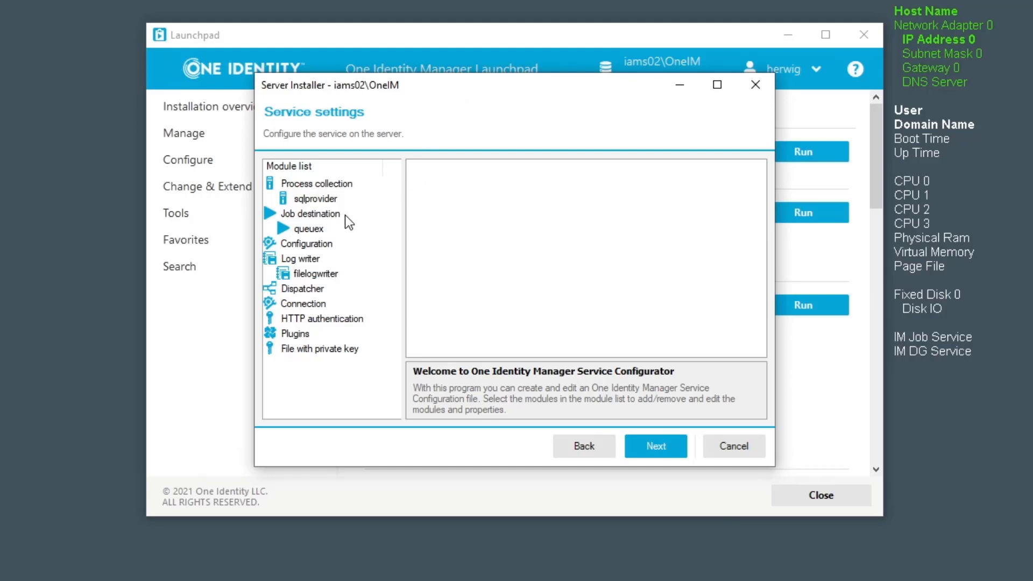
Step: Display the queuex job destination's properties, showing RSA encryption and 20 internal slots
left_click(312, 215)
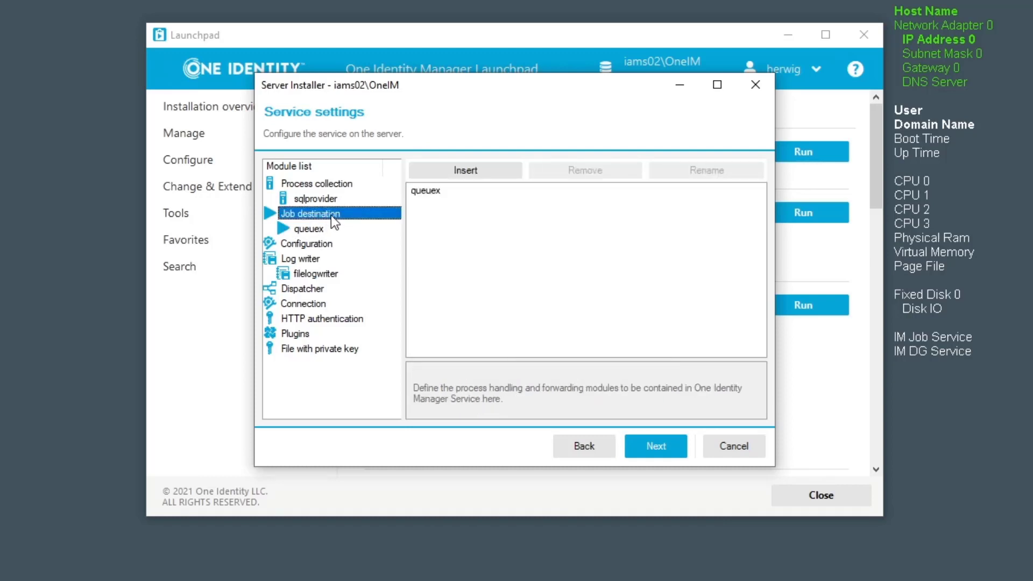
left_click(314, 229)
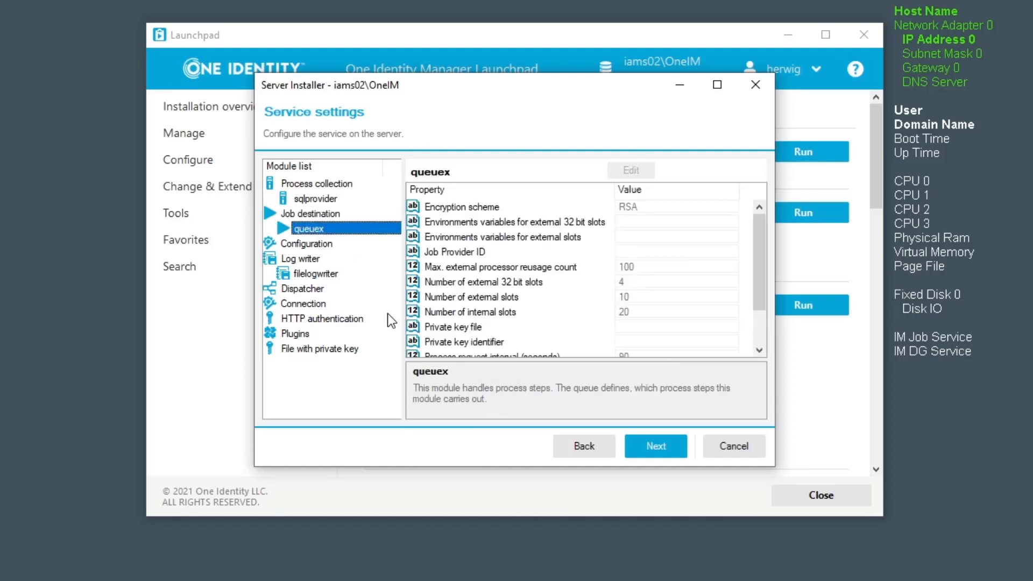
Step: Start editing the queuex Process request interval, currently 90 seconds
scroll(647, 277, "down", 2)
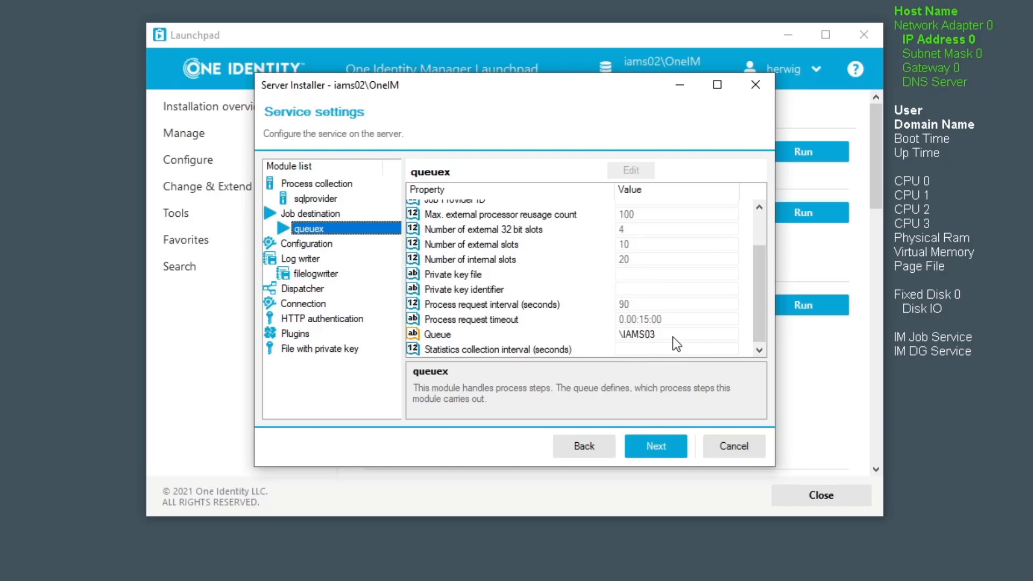
left_click(638, 302)
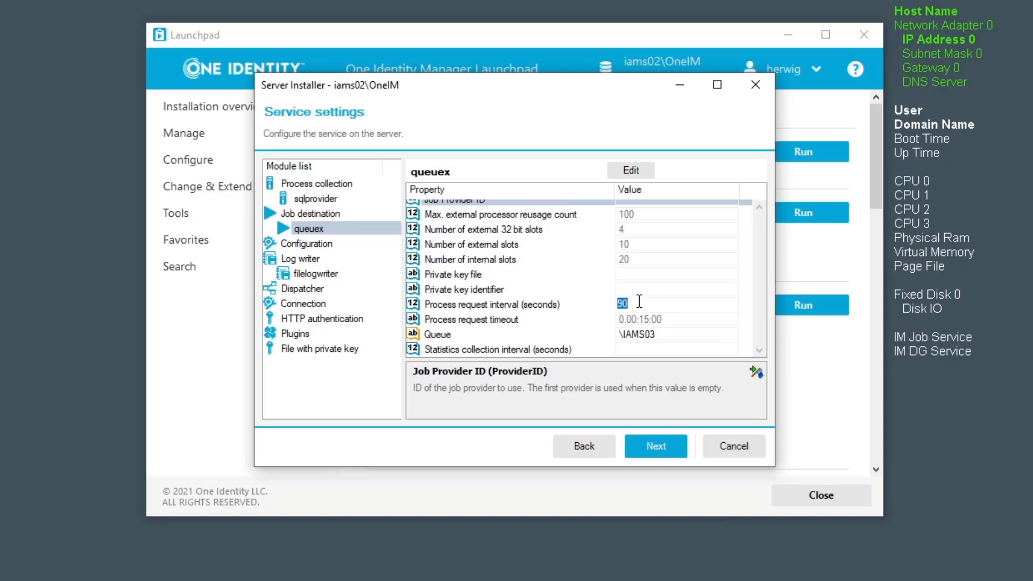
Step: Change the queuex process request interval from 90 to 30 seconds
type("30")
left_click(642, 290)
left_click(648, 303)
Step: Commit the interval and insert a second JobServiceDestination job destination
left_click(334, 228)
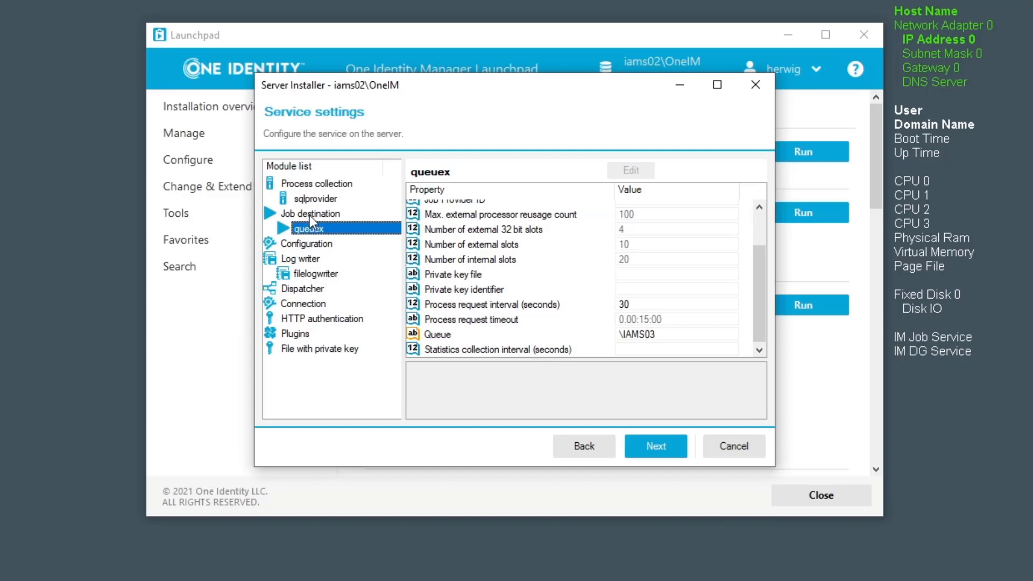
left_click(308, 215)
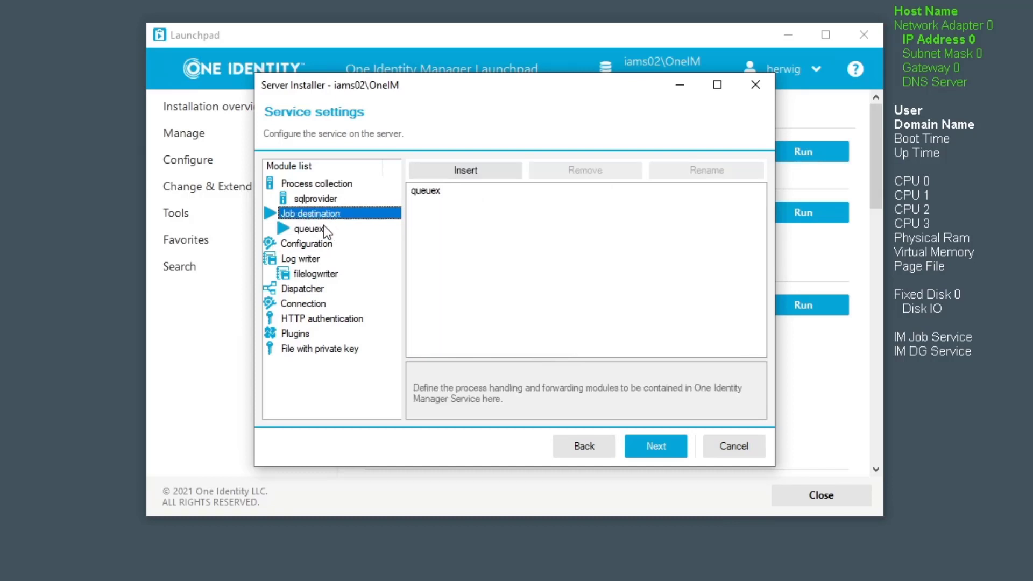
left_click(462, 171)
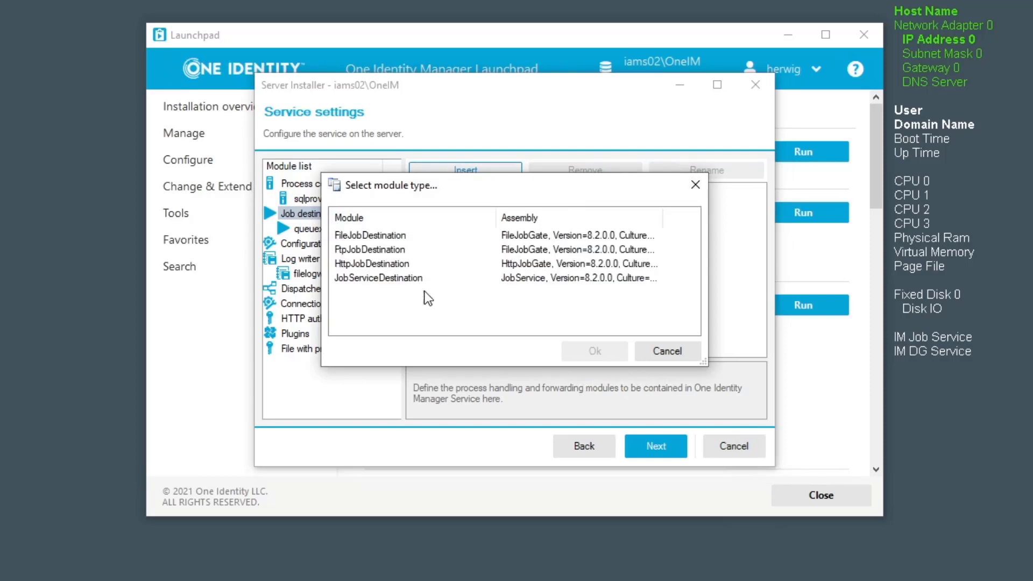
double_click(388, 279)
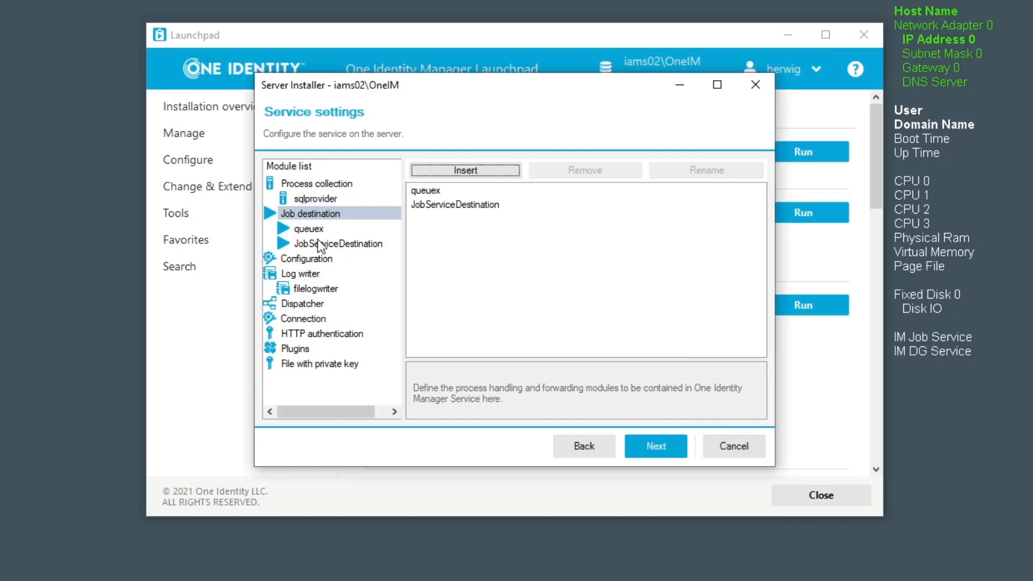
Step: Name the destinations Queue: IAMS03 and Queue: IAMS01, then begin editing IAMS01's Queue value
left_click(434, 190)
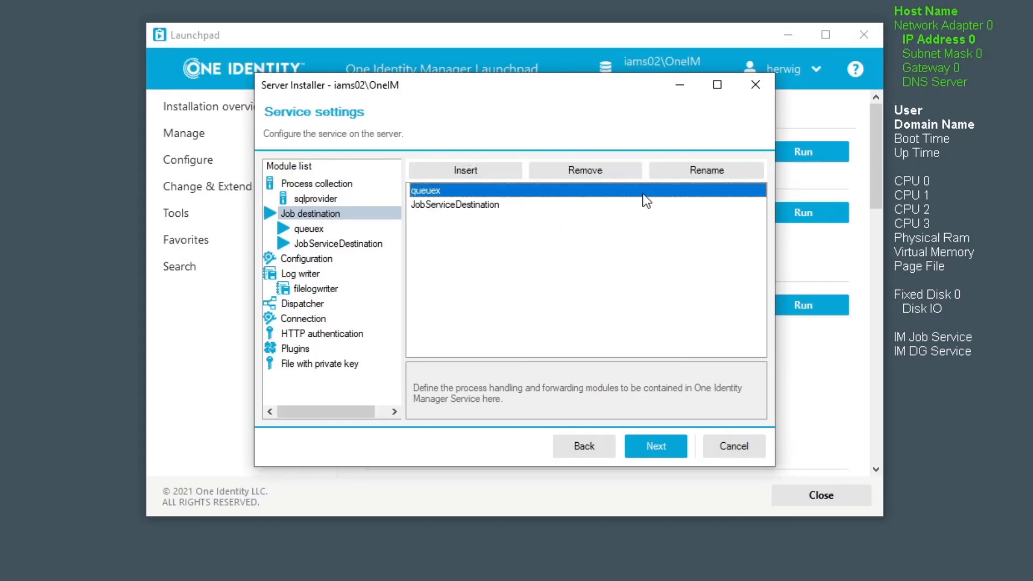
left_click(715, 170)
type("Queue: IAMS03")
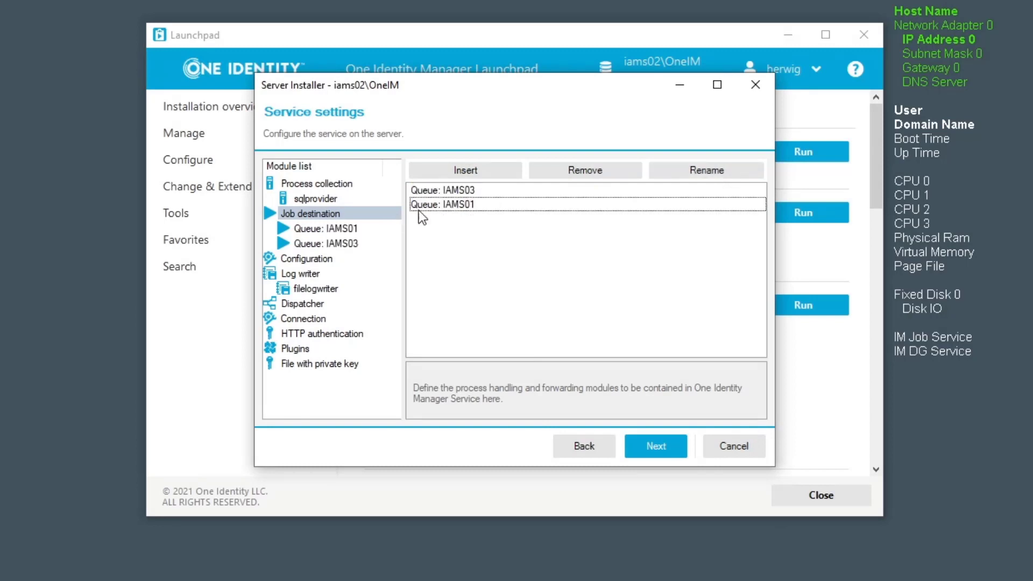
left_click(419, 211)
left_click(337, 231)
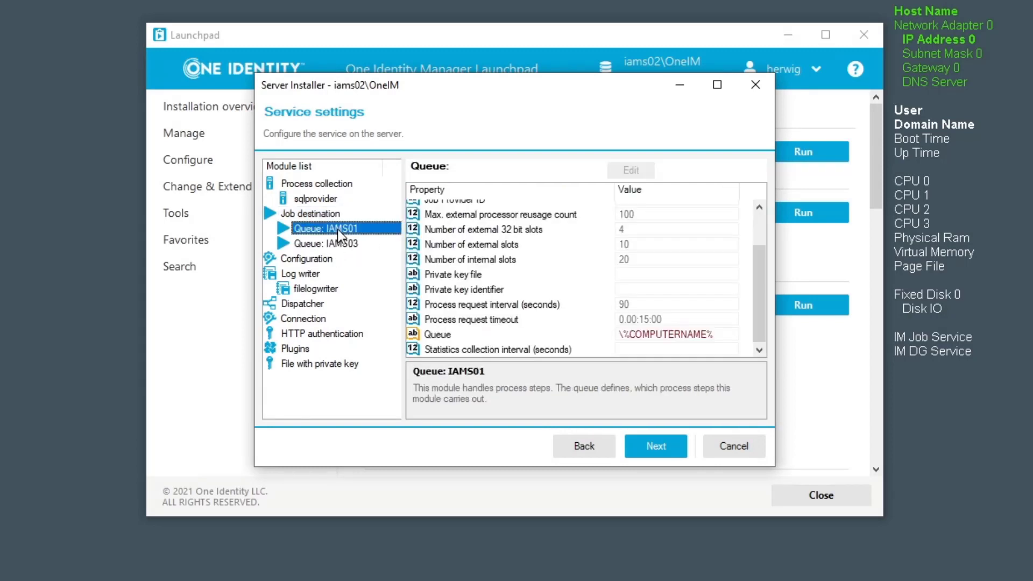
left_click(665, 334)
Step: Point Queue: IAMS01 to \IAMS01 with a 30-second process request interval
left_click_drag(724, 333, 623, 329)
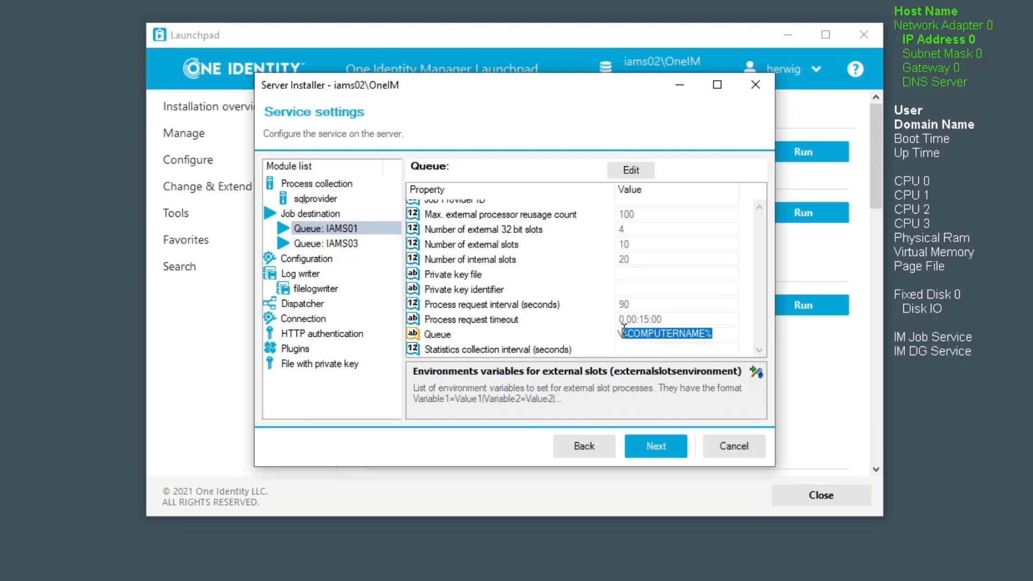
type("IAMS01")
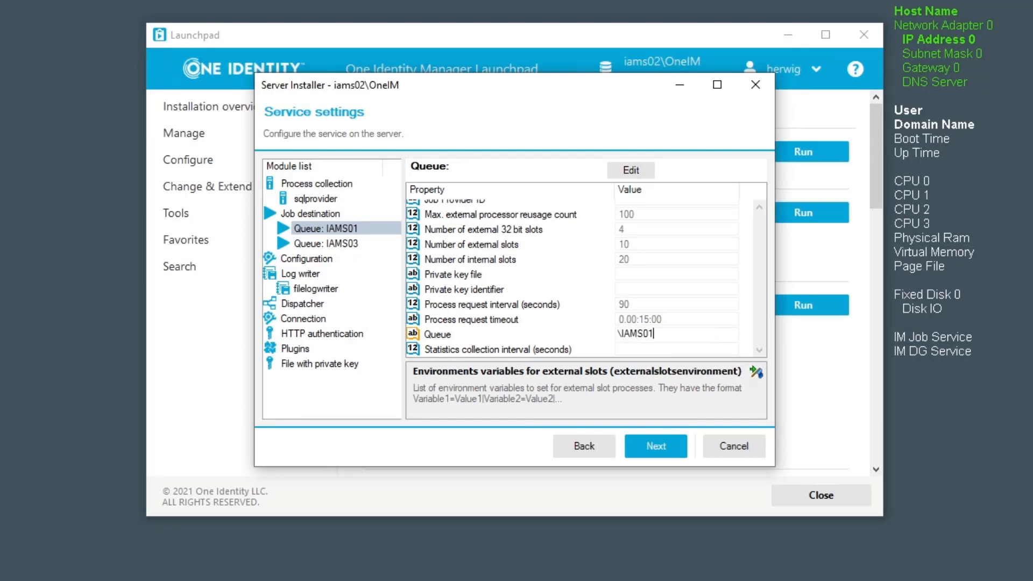
left_click(649, 299)
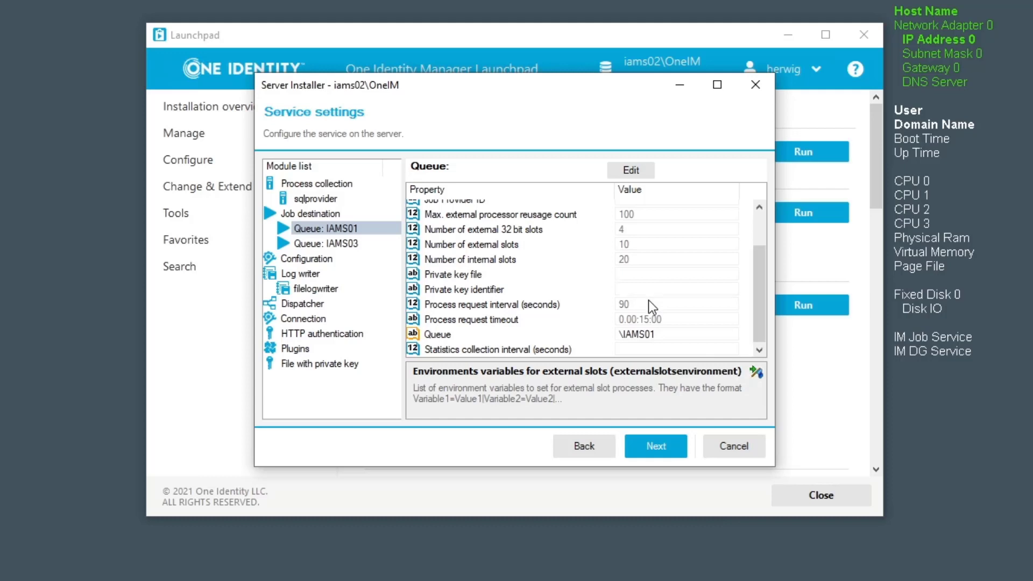
type("30")
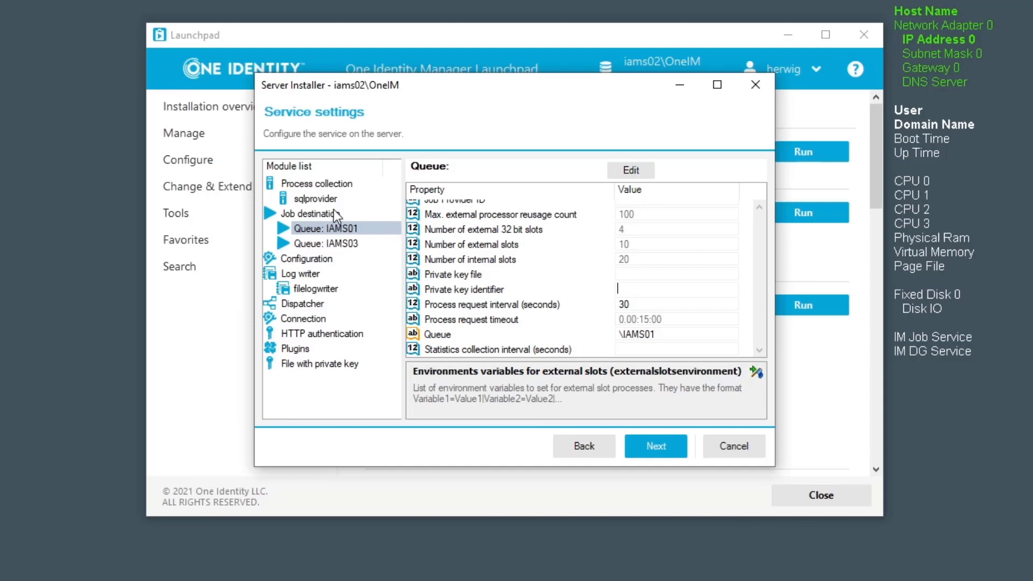
Step: Review the sqlprovider connection string: OneIM on iams02 with SQL authentication, left unchanged
left_click(323, 199)
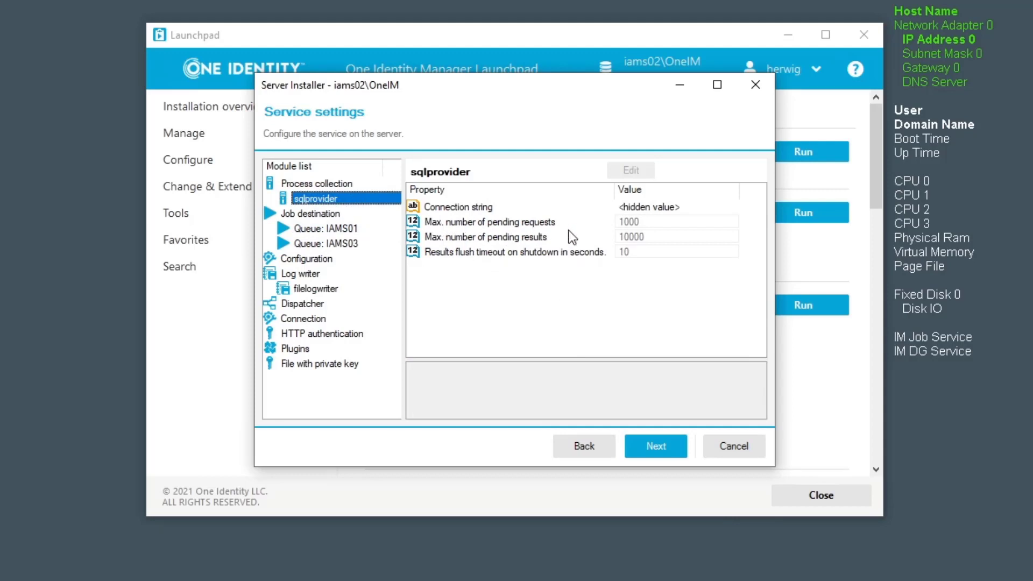
left_click(479, 209)
left_click(632, 172)
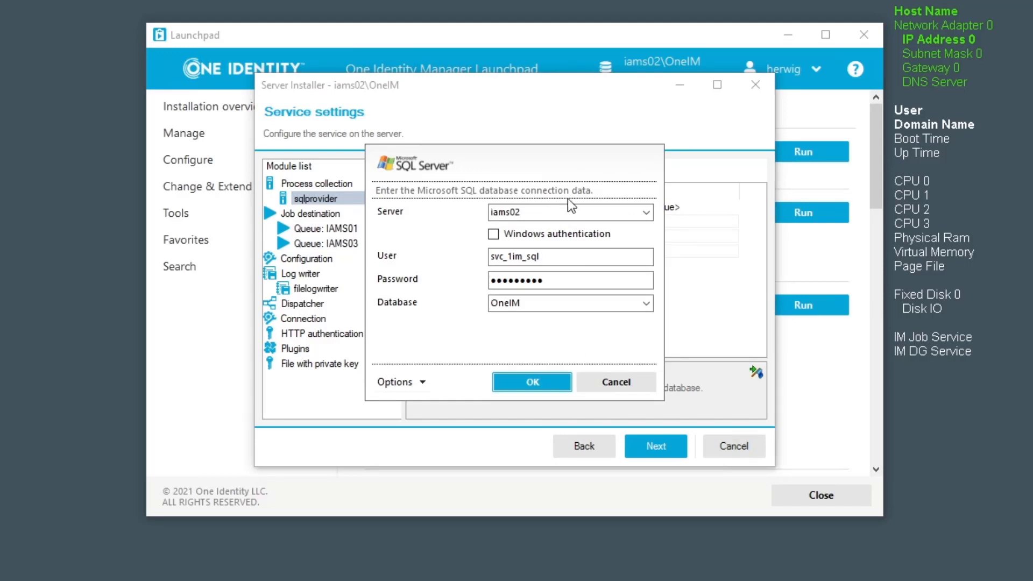
left_click(637, 382)
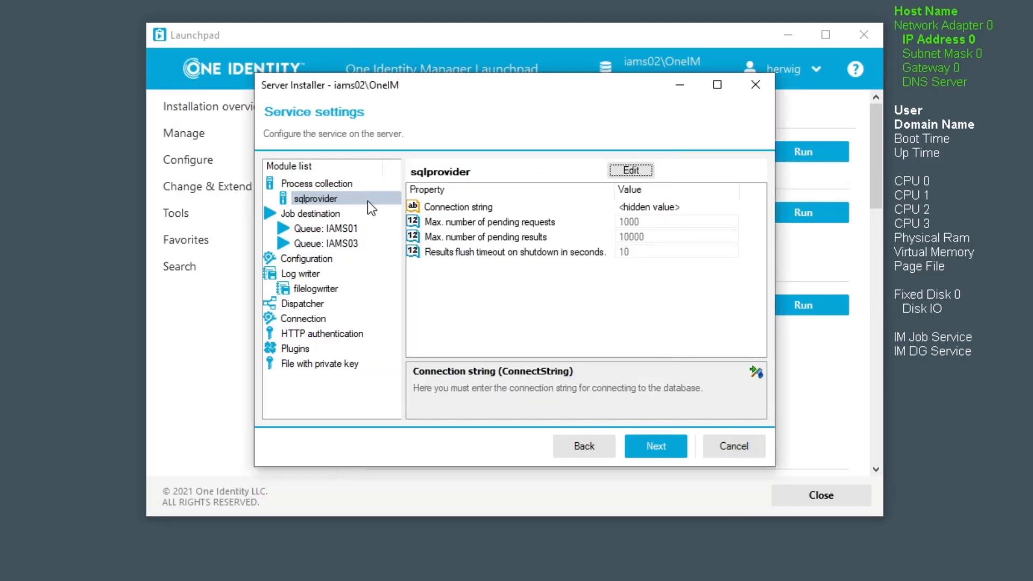
Step: Enable component debug mode next to debug mode in Configuration and check HTTP server port 1880
left_click(317, 262)
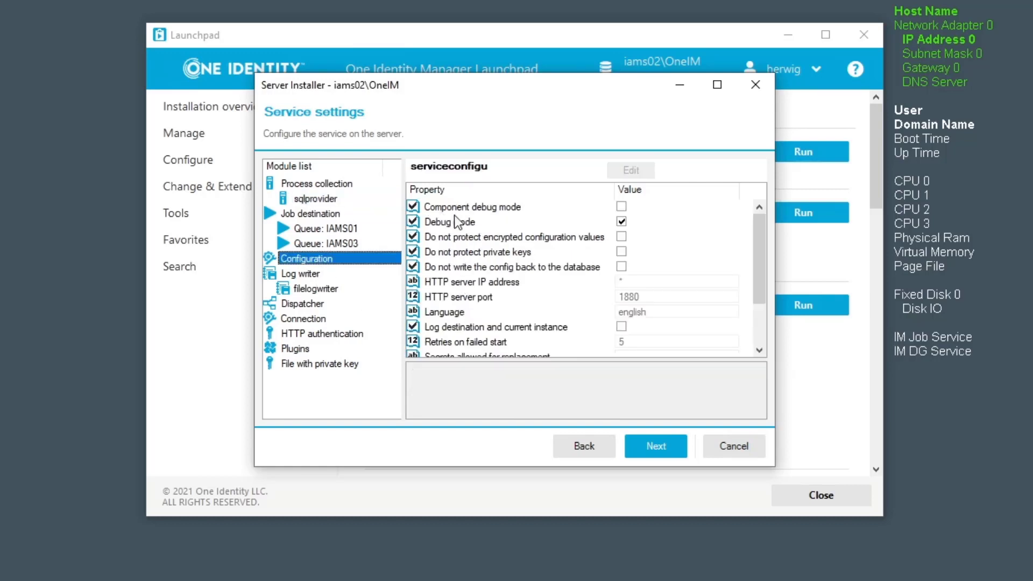
left_click(622, 206)
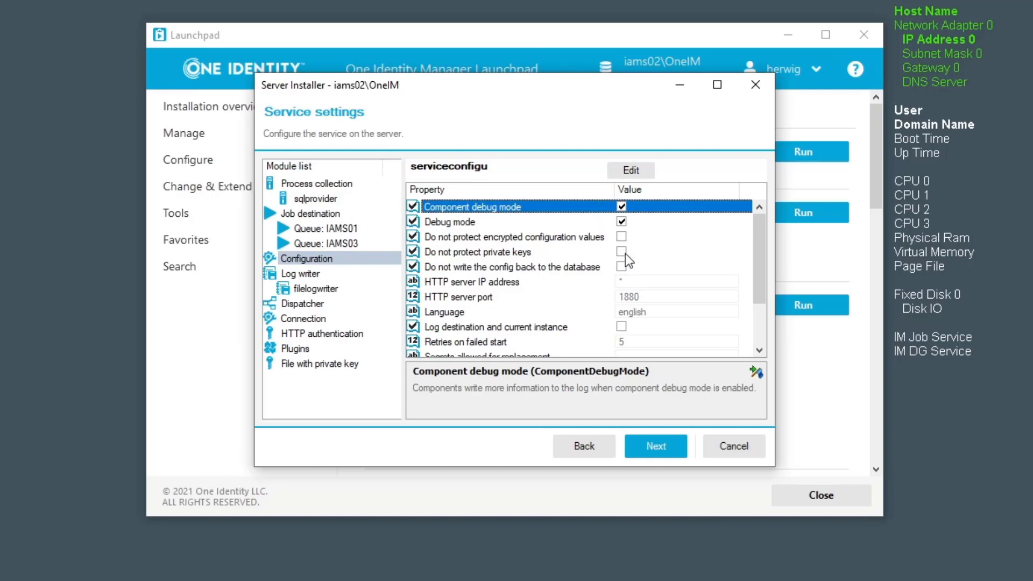
left_click(620, 206)
left_click(458, 297)
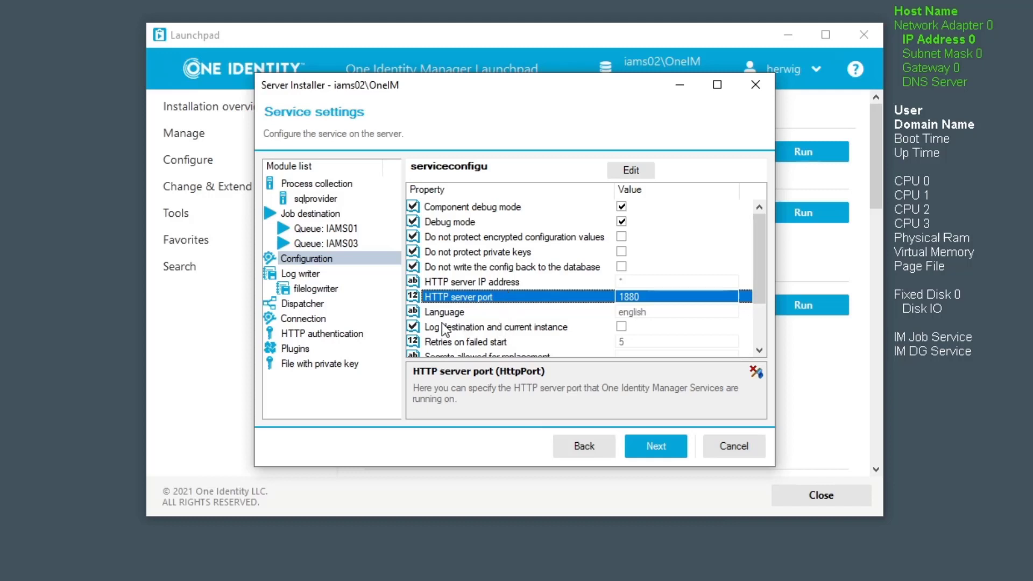
Step: Review the filelogwriter properties, then show the Dispatcher's Connection behaviour settings
left_click(300, 277)
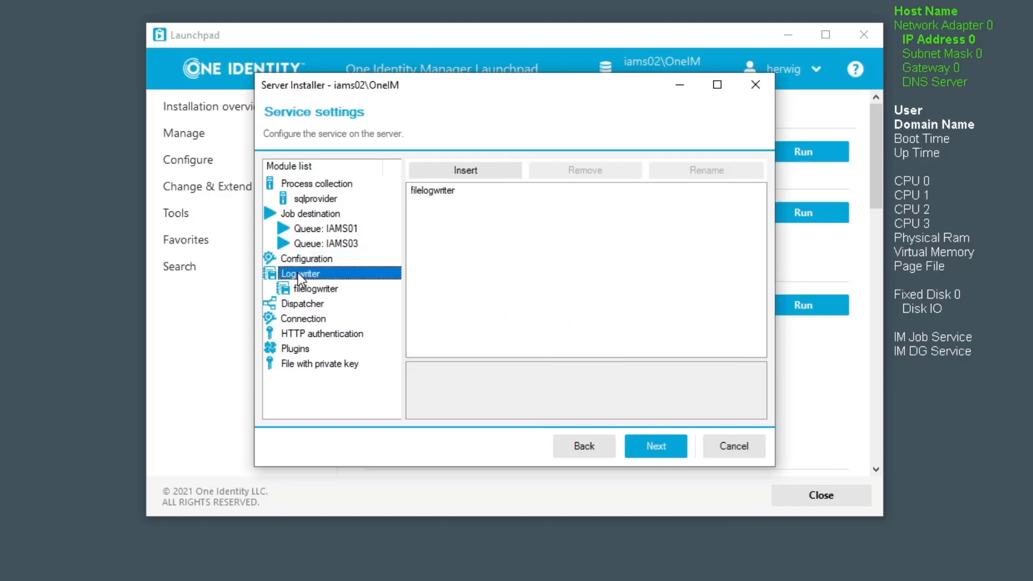
left_click(318, 287)
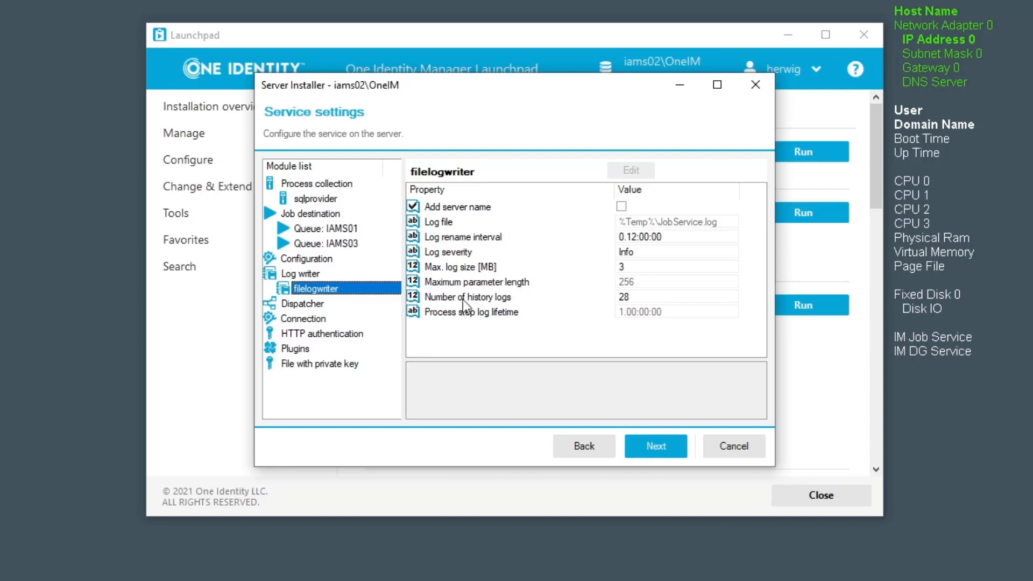
left_click(325, 306)
left_click(308, 319)
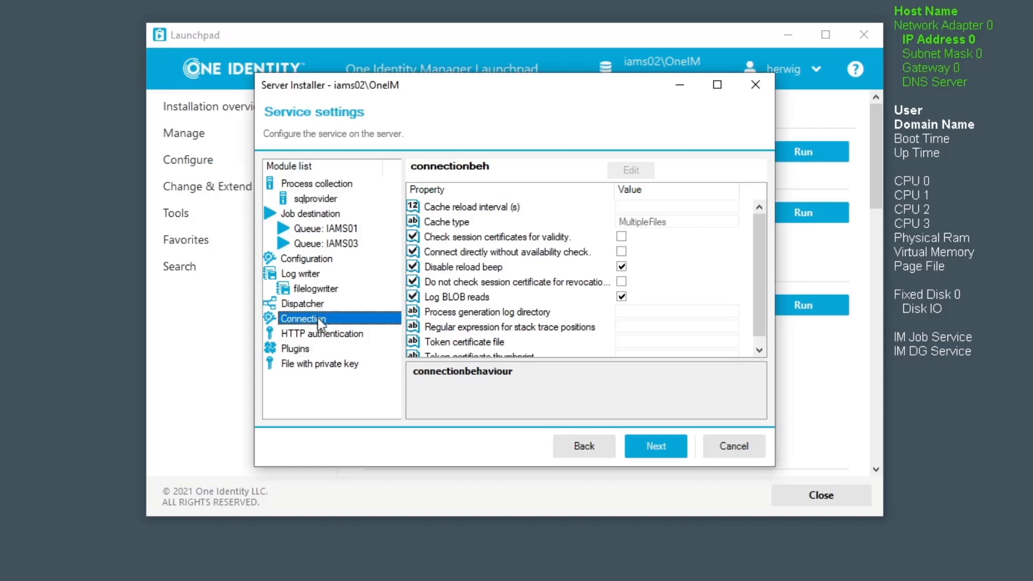
Step: Show the service's Plugins settings, where HTTP authentication has no module defined
left_click(317, 332)
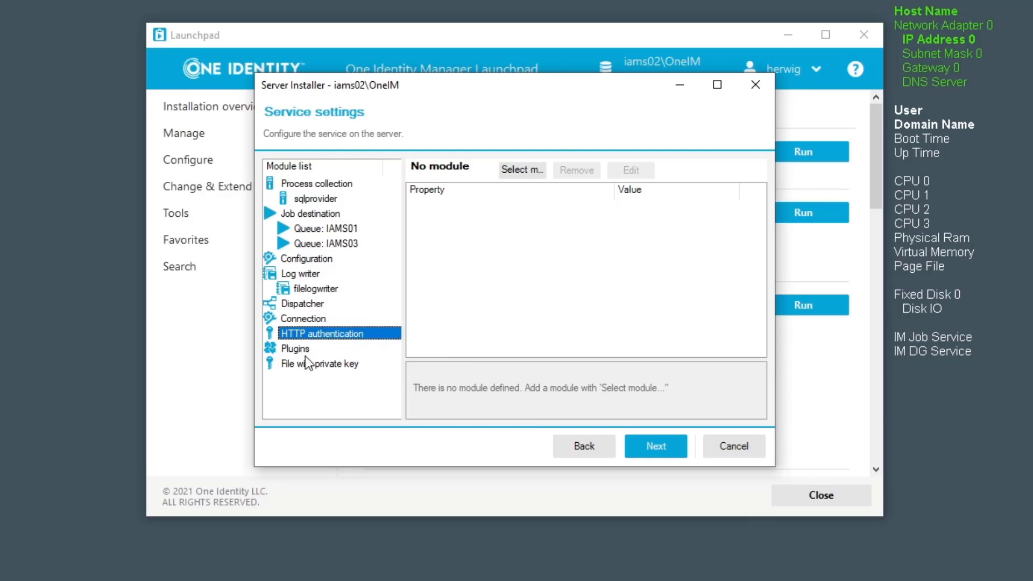
left_click(293, 350)
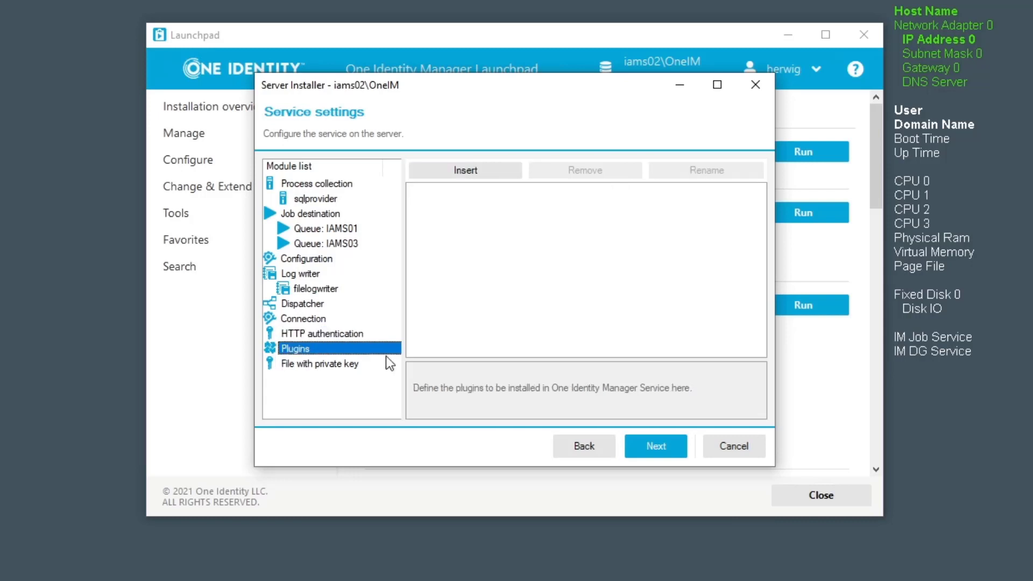
left_click(466, 174)
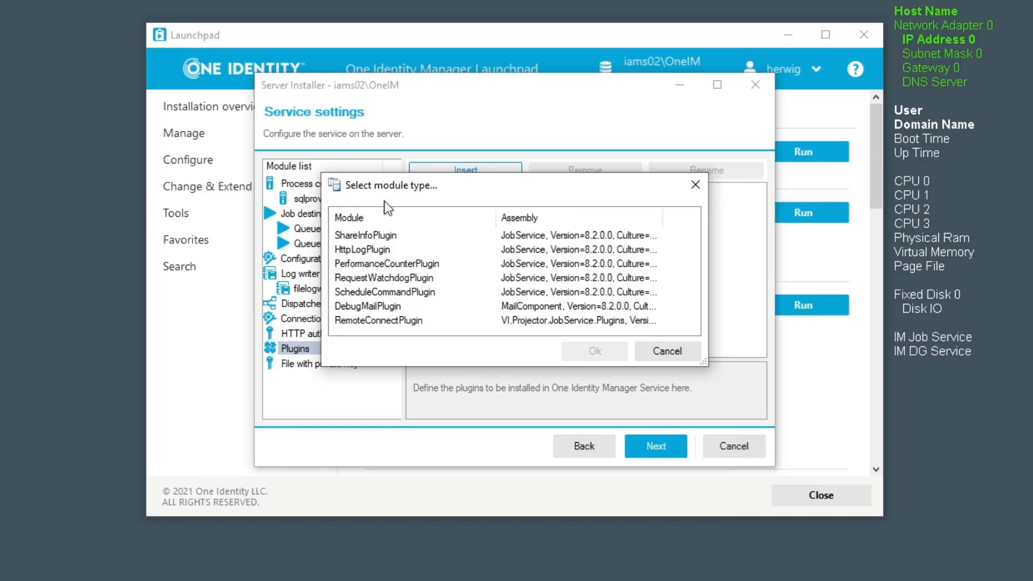
left_click(667, 352)
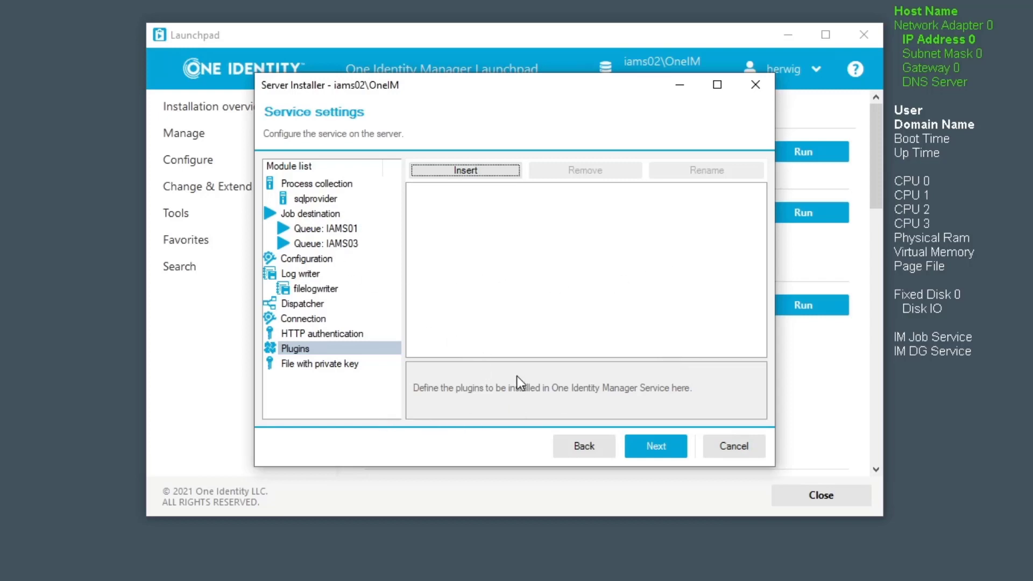
Step: Review the IAMS03 and IAMS01 queue settings and finish the service settings
left_click(349, 246)
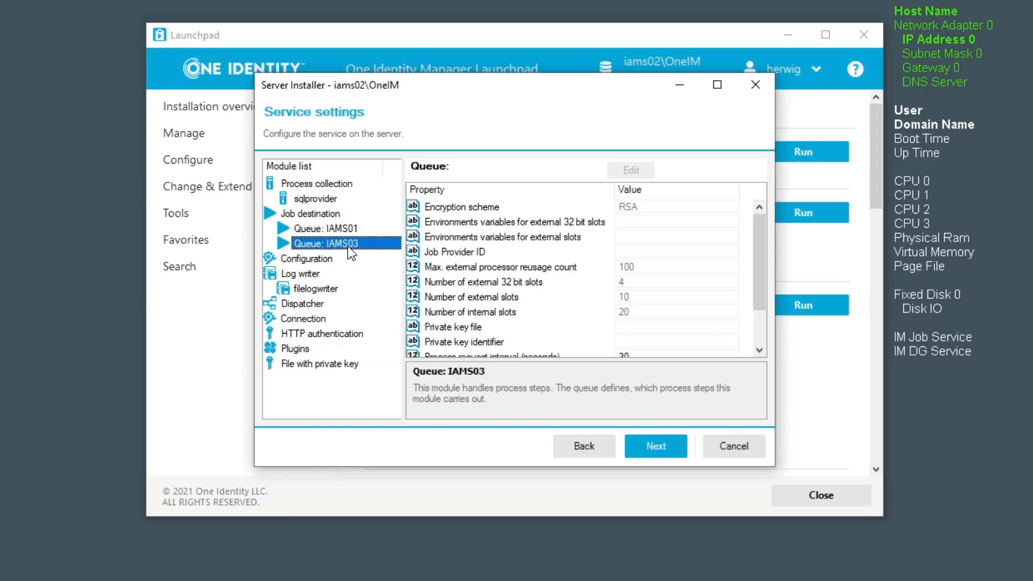
scroll(597, 302, "down", 2)
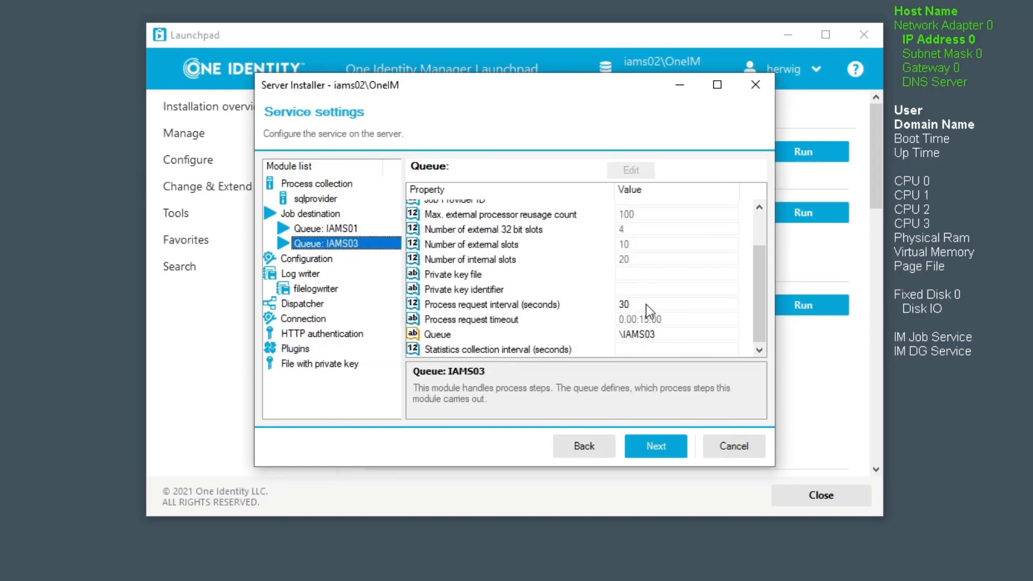
left_click(372, 225)
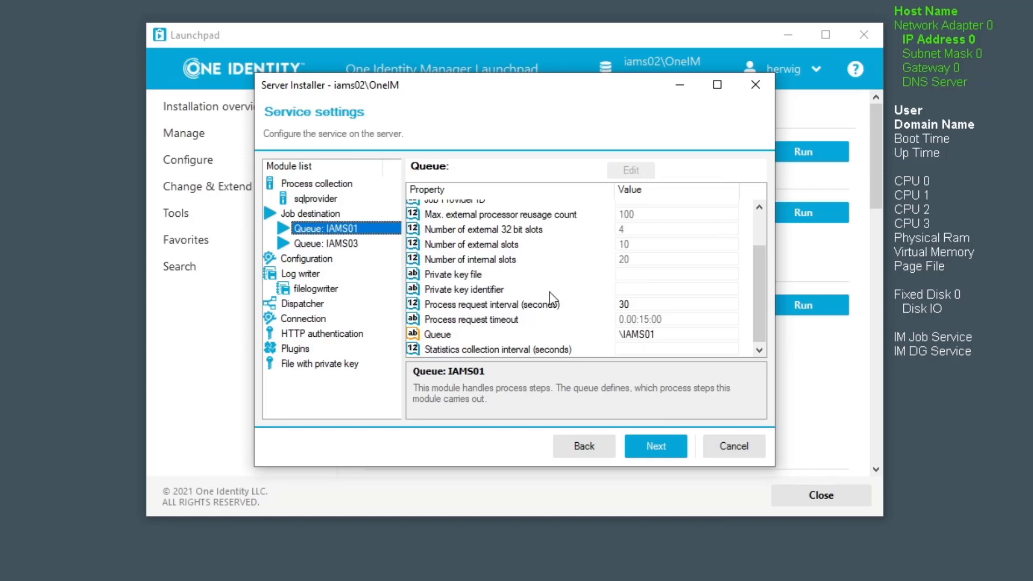
left_click(660, 441)
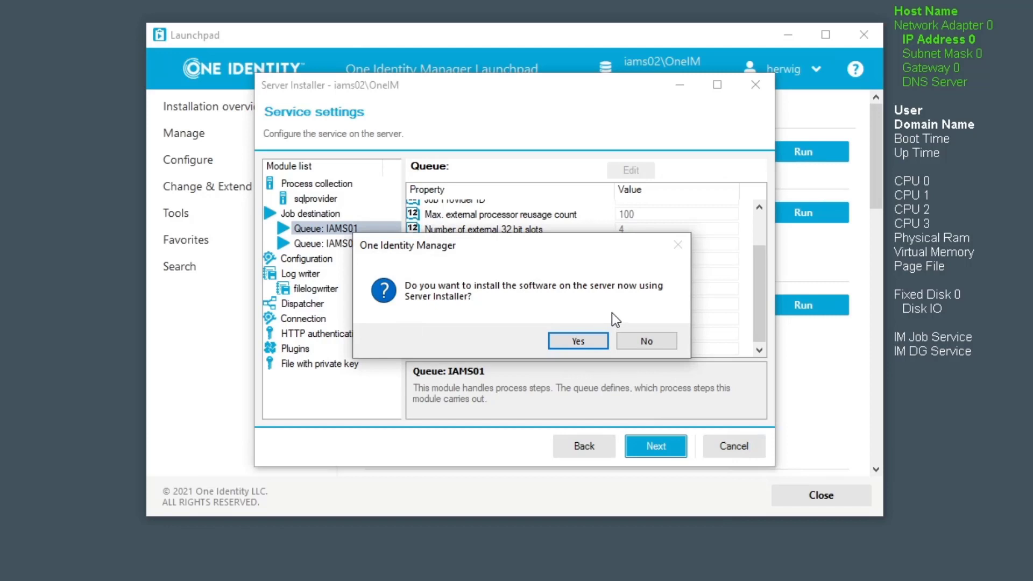
Step: Confirm installing now and accept the installation source I:\OI-Manager\IM-8.2\OneIdentity.8.2\
left_click(578, 341)
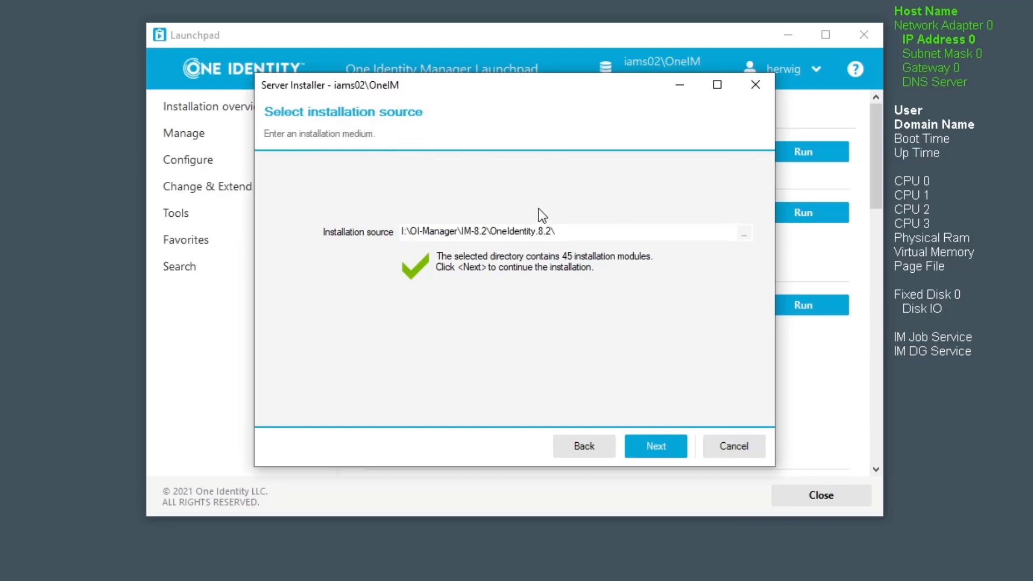
left_click(663, 447)
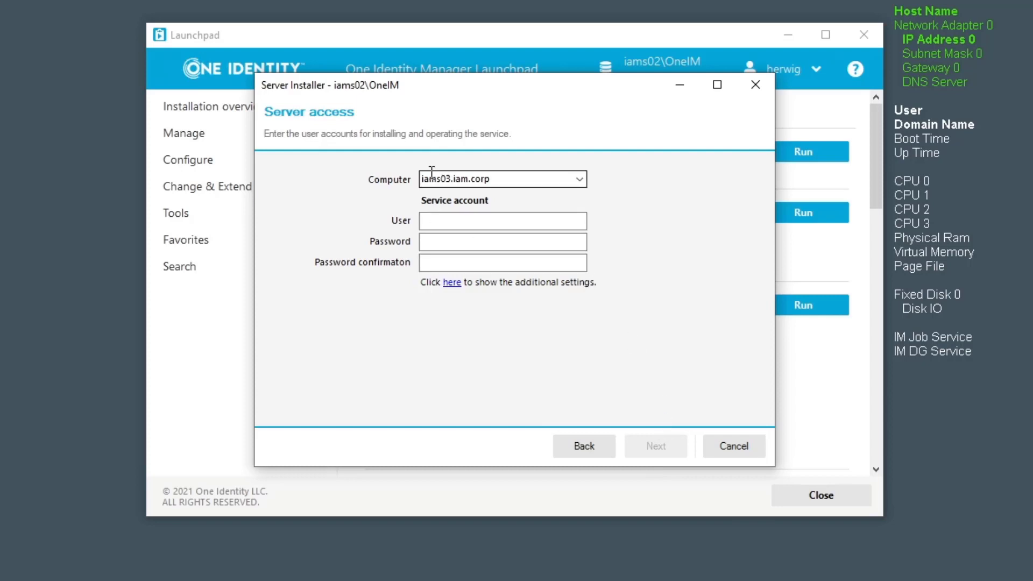
Step: Enter service account iam\svc_1im_service with its password and the password confirmation
left_click(459, 226)
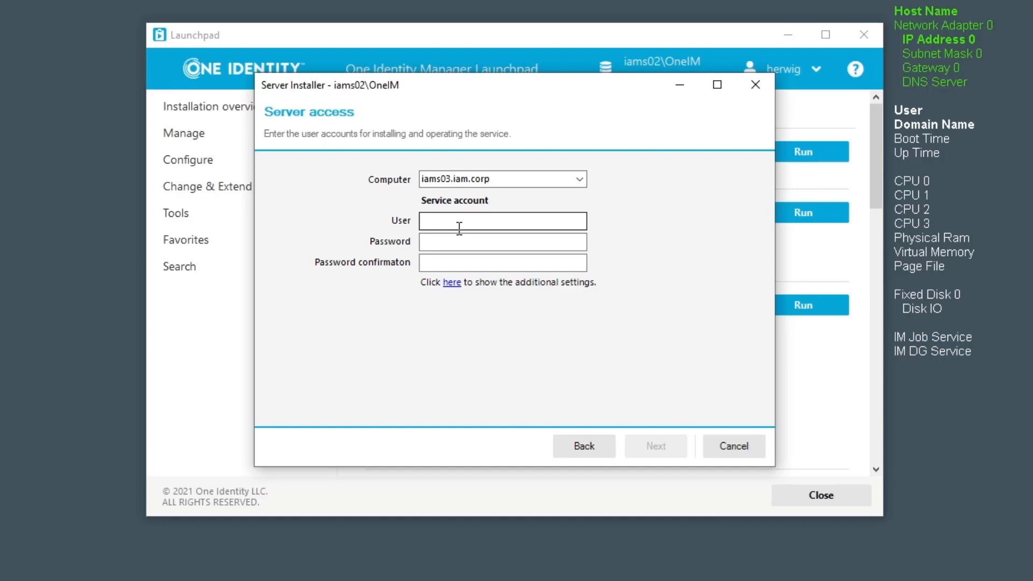
left_click(453, 225)
type("iam")
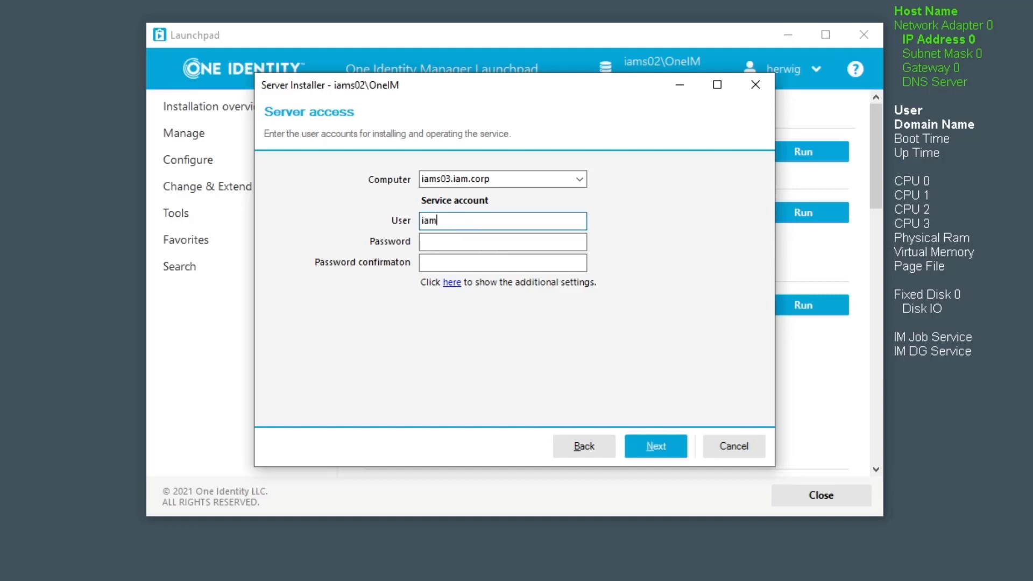
type("\\svc_1im_service")
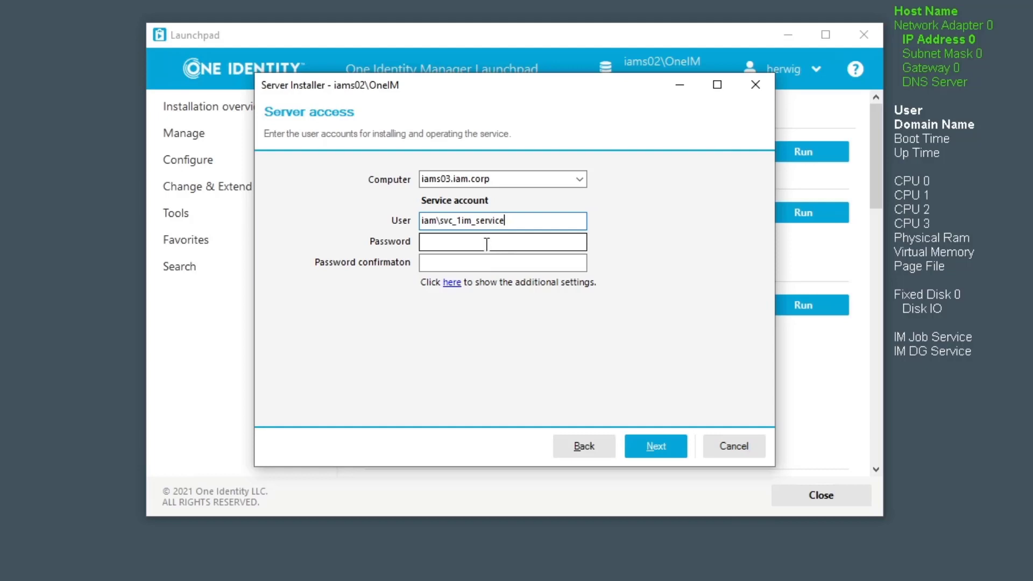
left_click(457, 243)
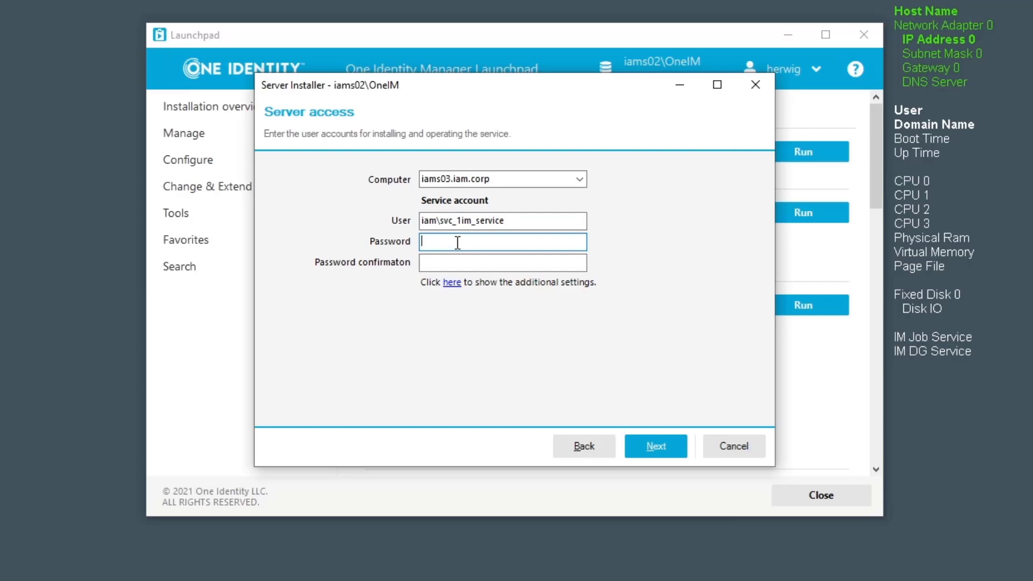
type("******")
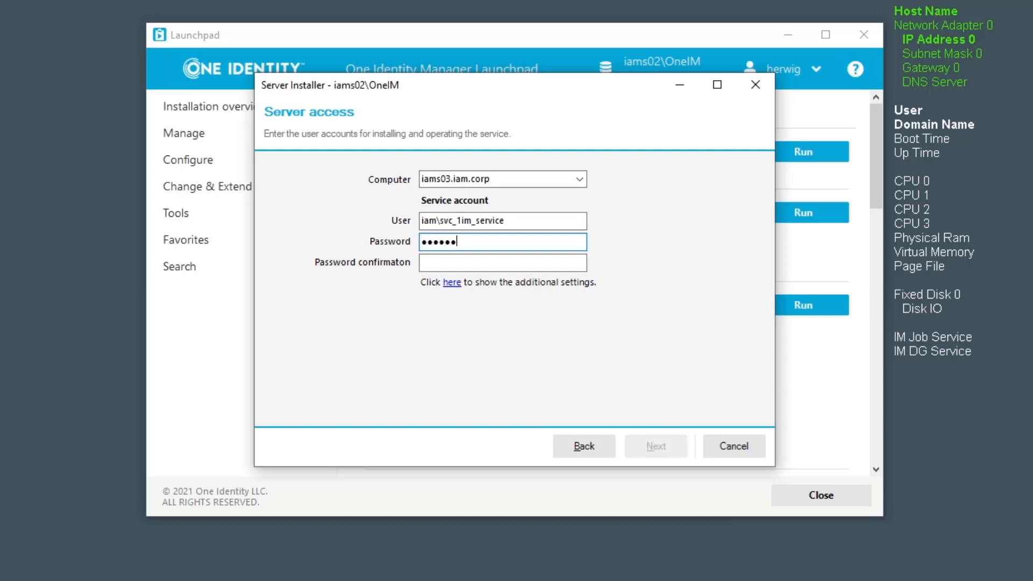
type("***")
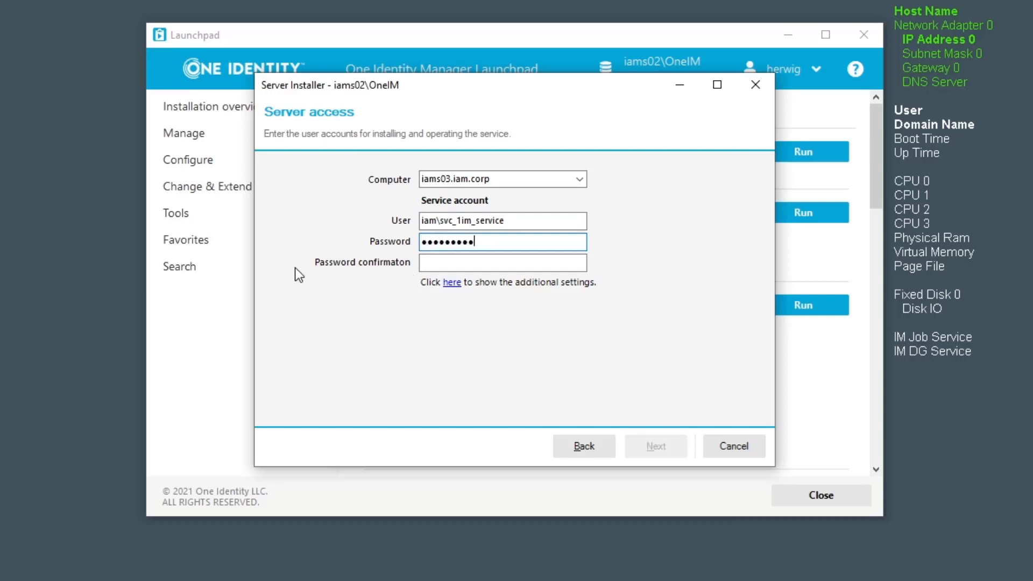
left_click(442, 264)
type("*****")
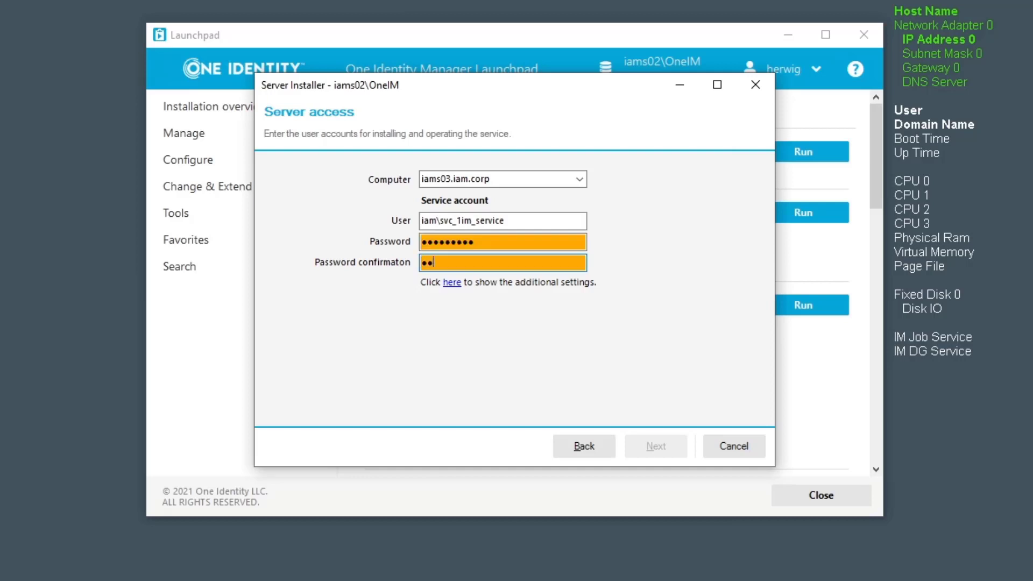
type("****")
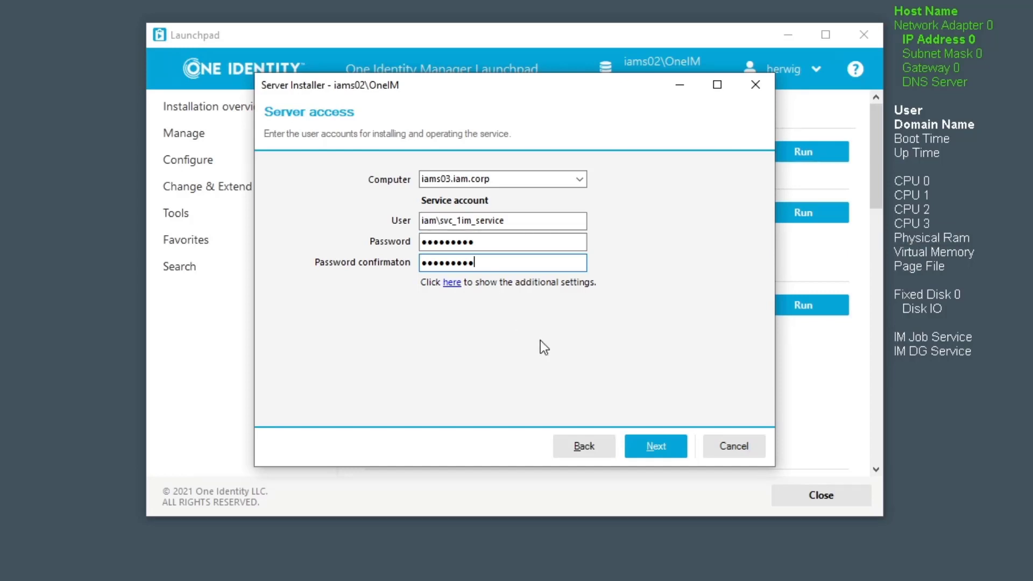
Step: Install the job service on iams03.iam.corp and close the Server Installer when finished
left_click(644, 448)
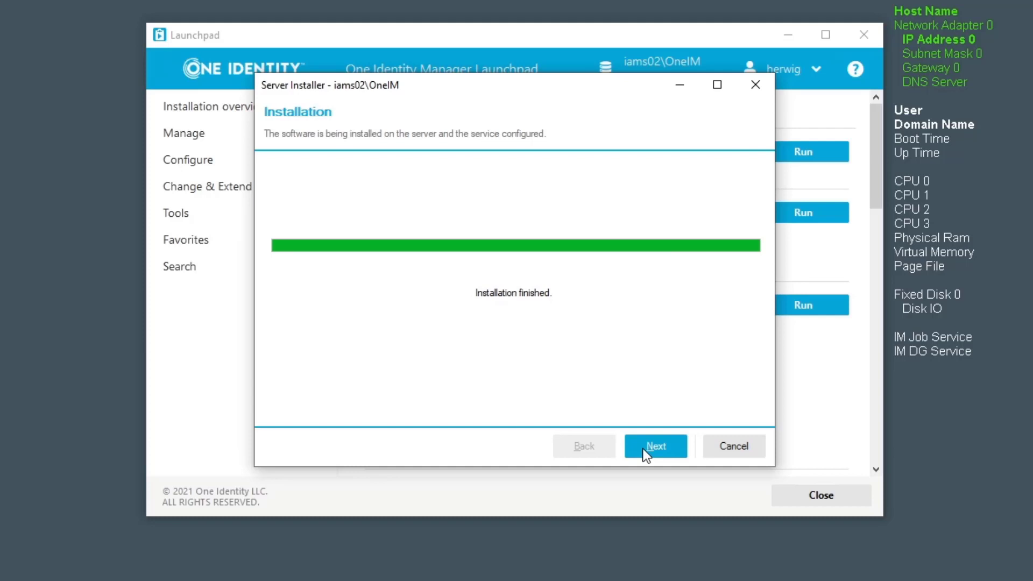
left_click(646, 452)
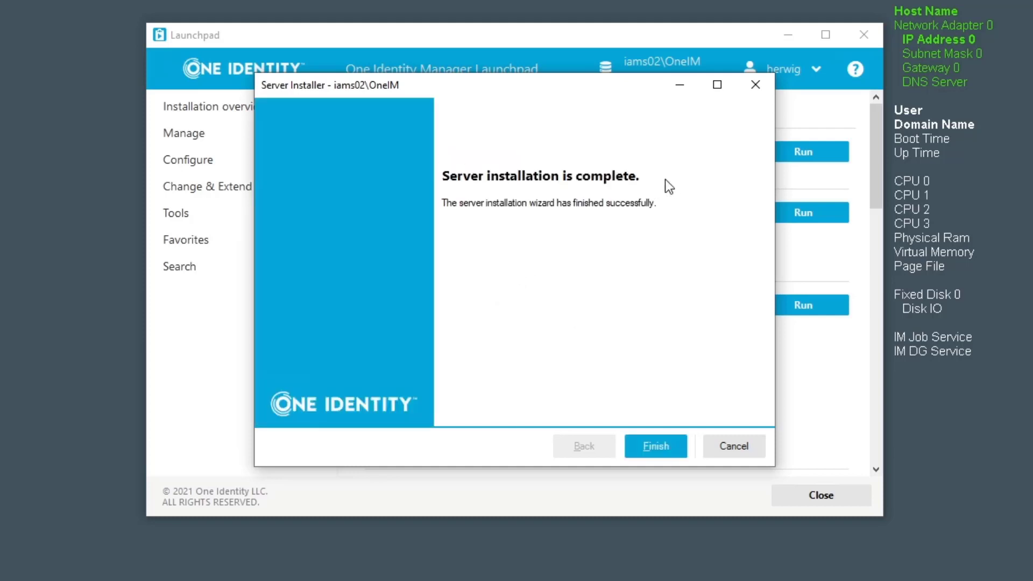
left_click(677, 450)
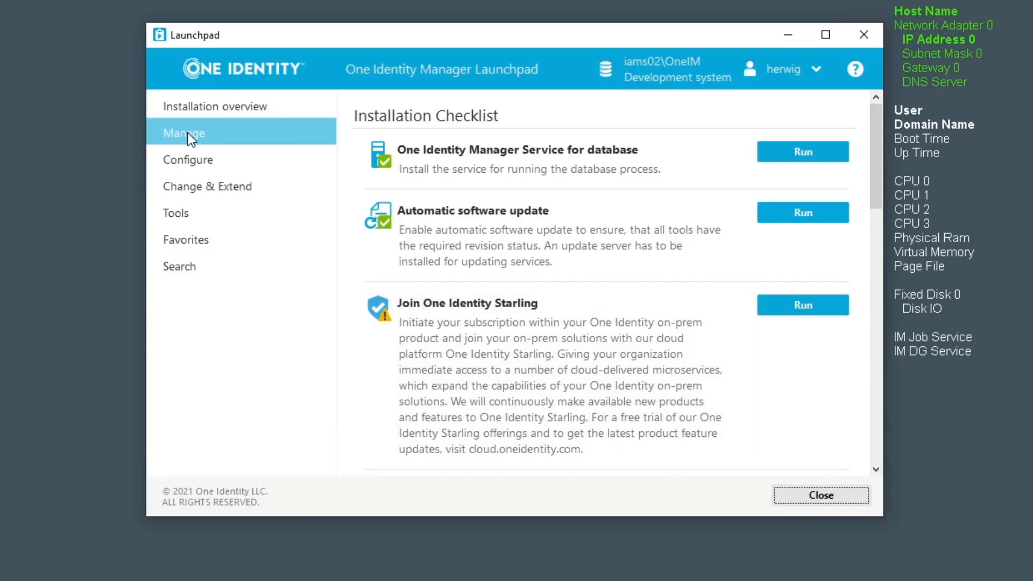
Step: Run the system status check and refresh the Job server state list until IAMS03 appears
left_click(191, 139)
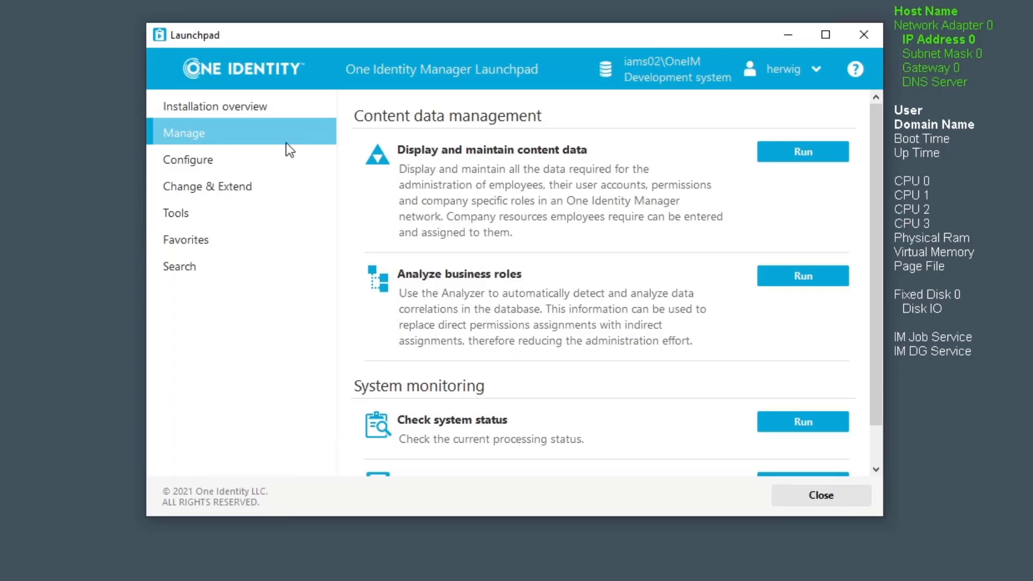
left_click(802, 426)
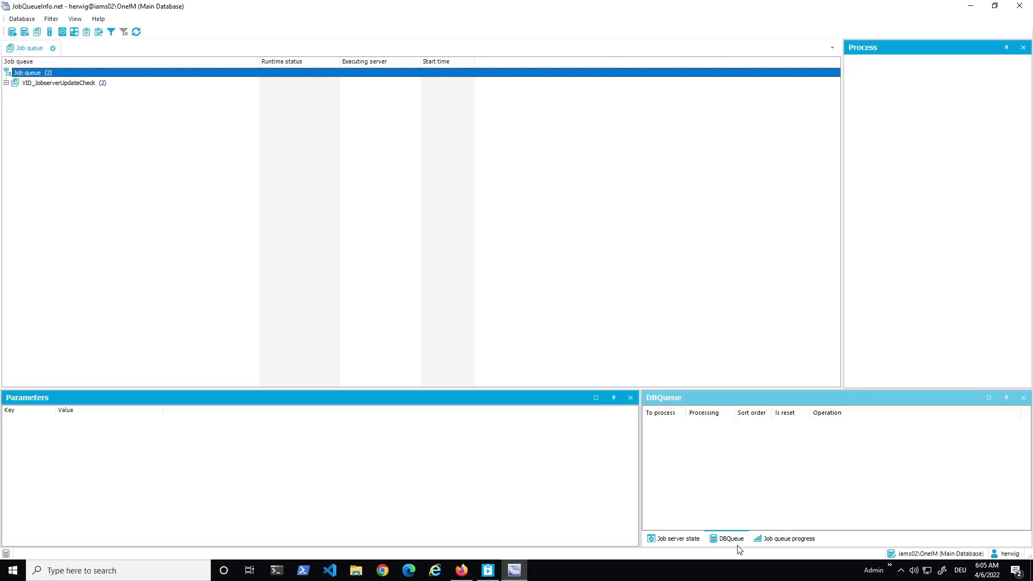
left_click(689, 540)
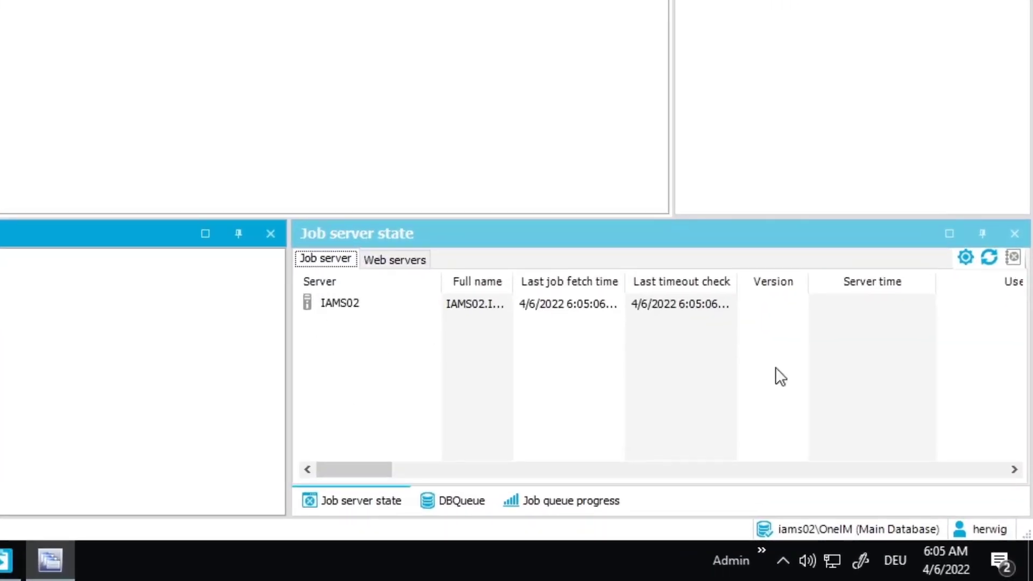
left_click(990, 260)
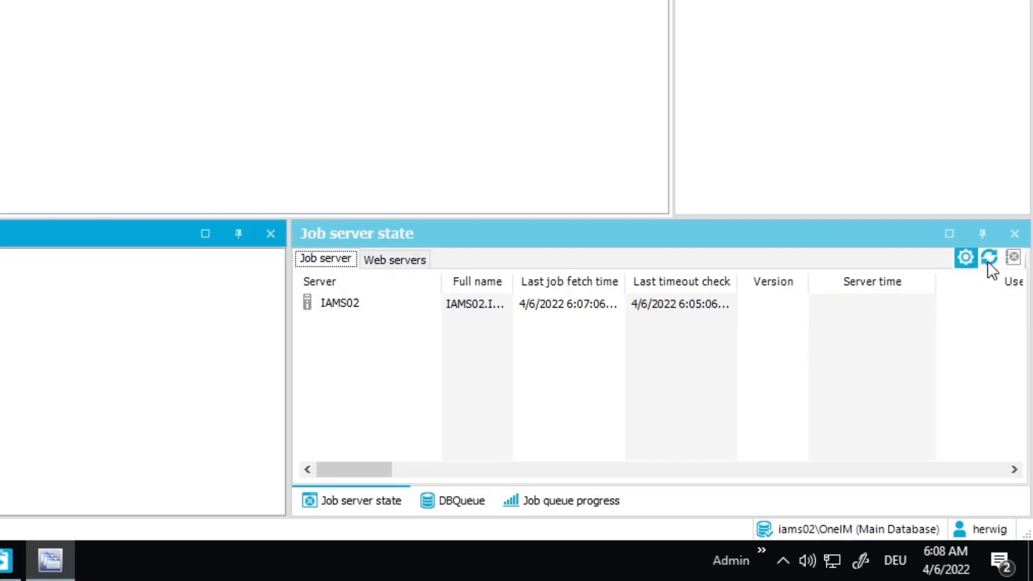
left_click(987, 260)
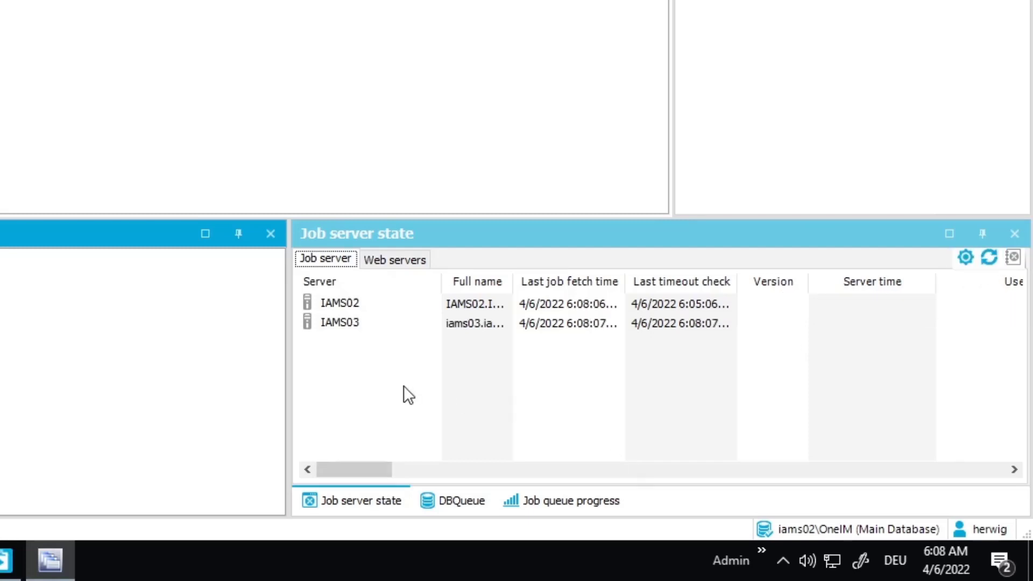
Step: Open the IAMS03 job server's Job Service page in the browser
left_click(351, 303)
right_click(347, 322)
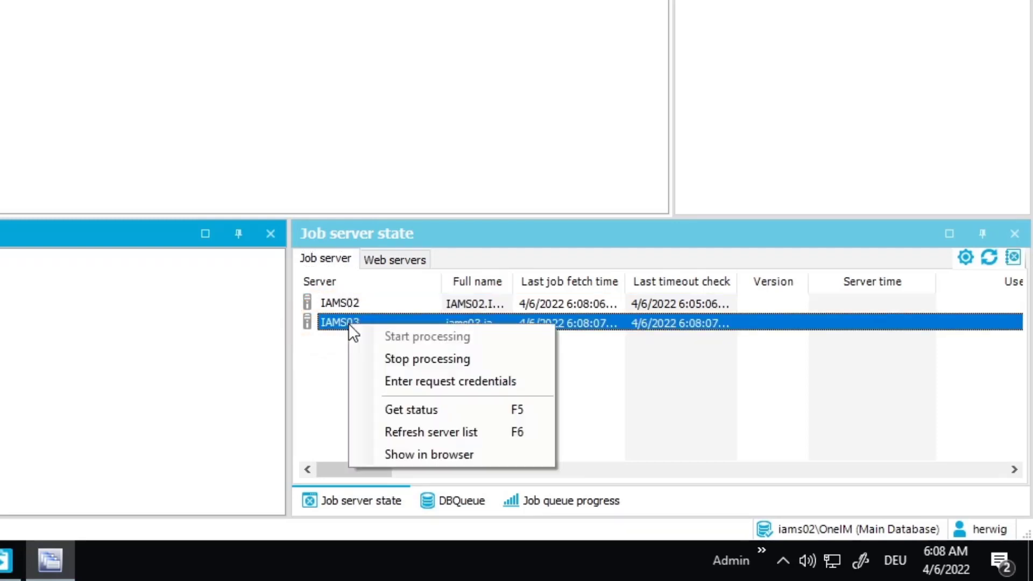
left_click(450, 455)
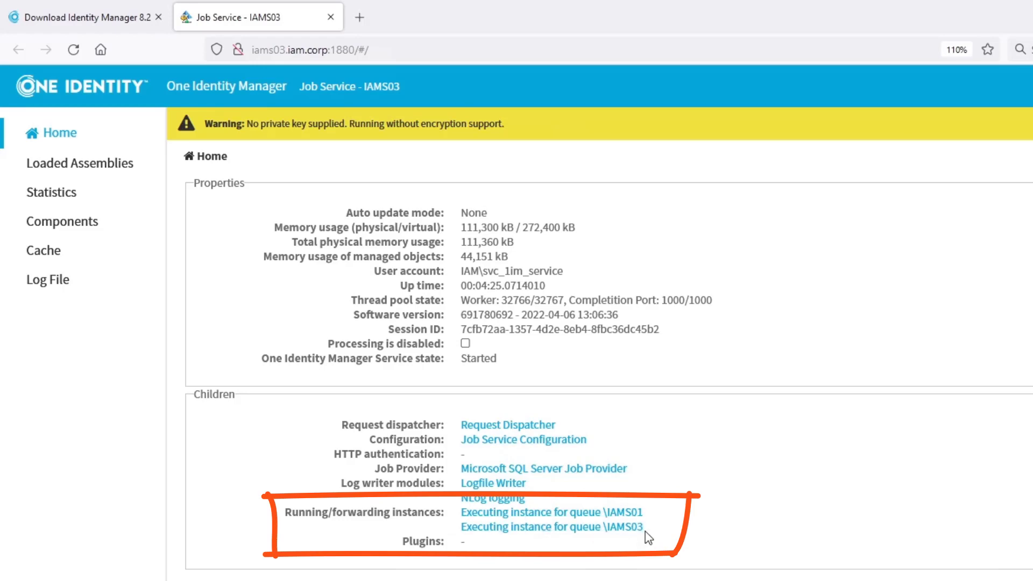
Step: Show the IAMS03 Log File and scroll through the queue startup and AutoUpdateComponent entries
left_click(55, 286)
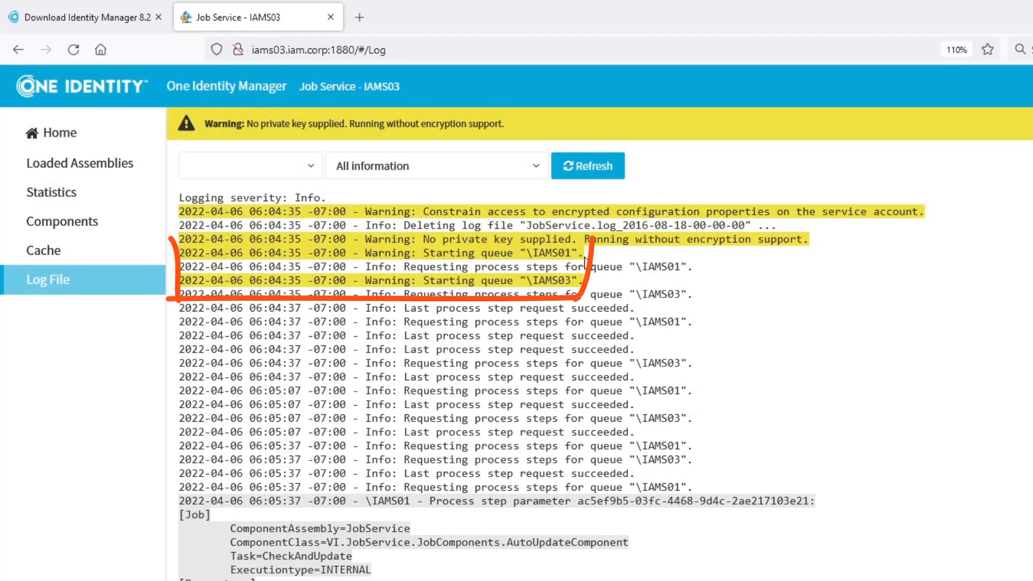
scroll(613, 458, "down", 5)
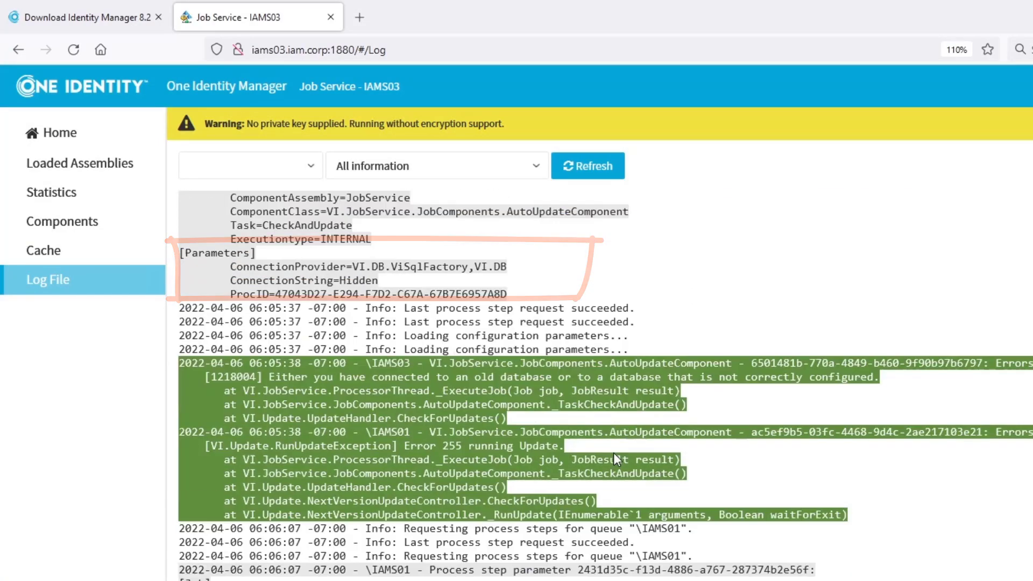
scroll(614, 453, "down", 15)
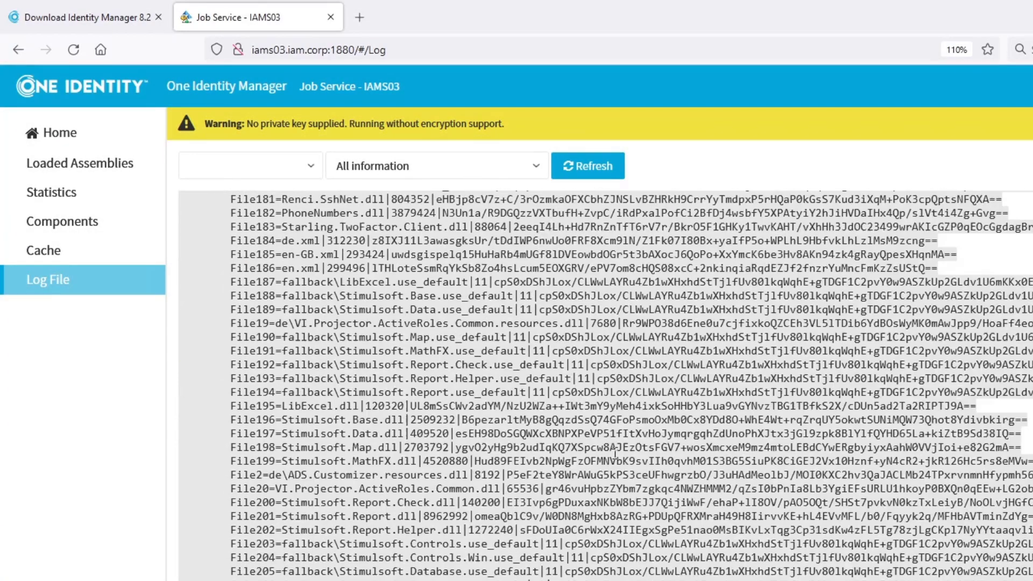
scroll(615, 453, "down", 20)
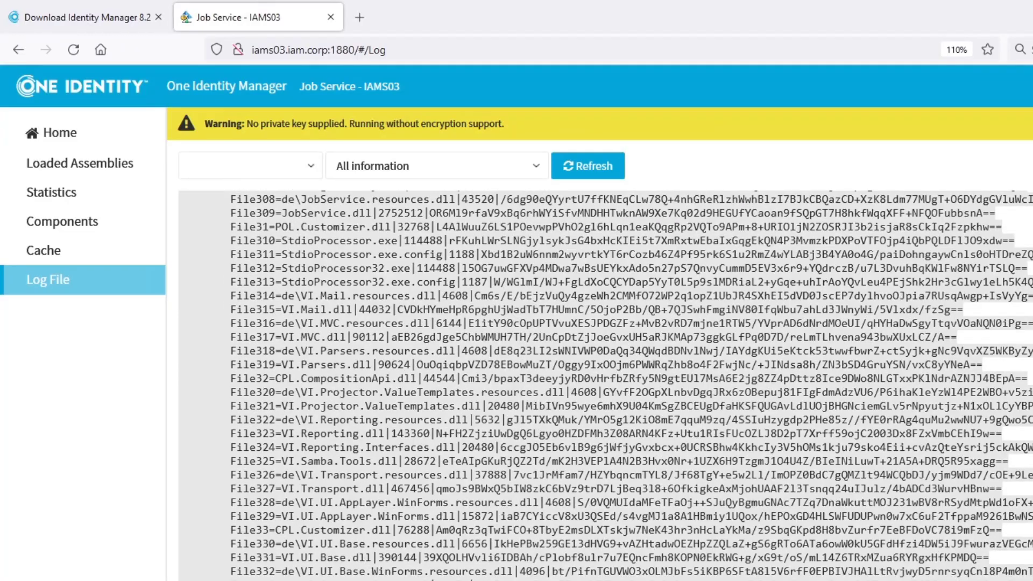
scroll(614, 453, "down", 20)
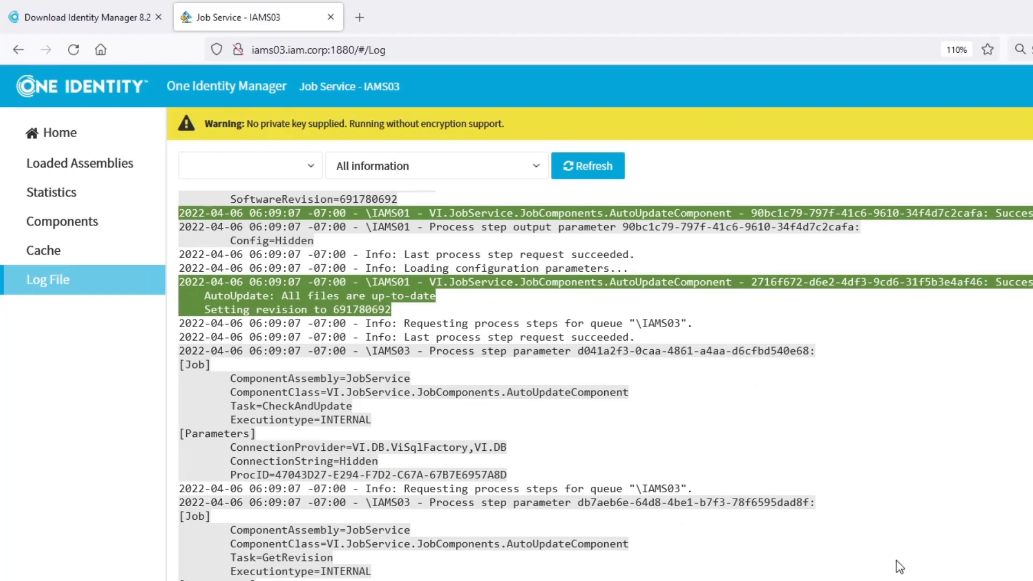
scroll(888, 561, "up", 8)
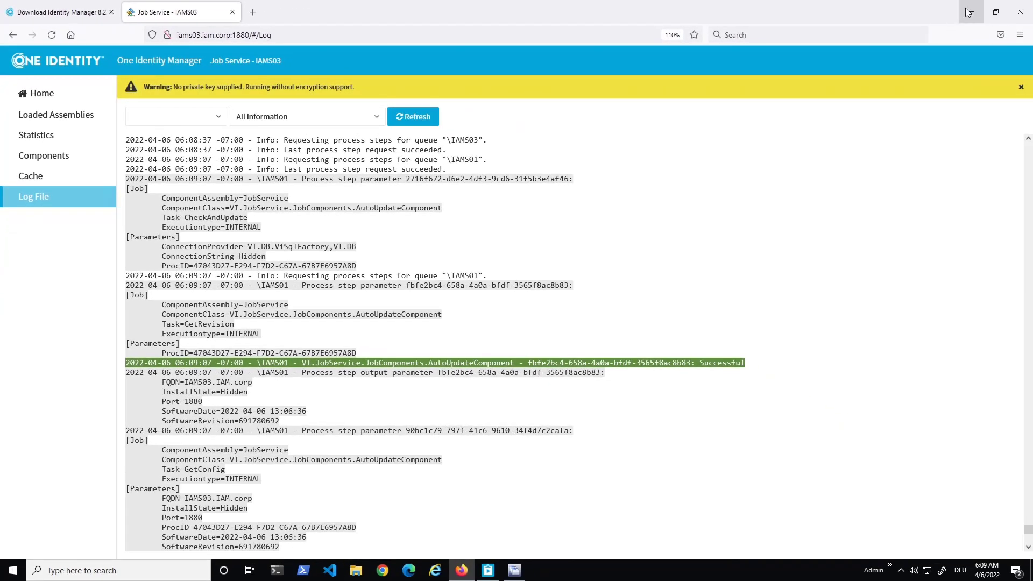
Step: Minimize the Firefox window showing the Job Service log
left_click(969, 12)
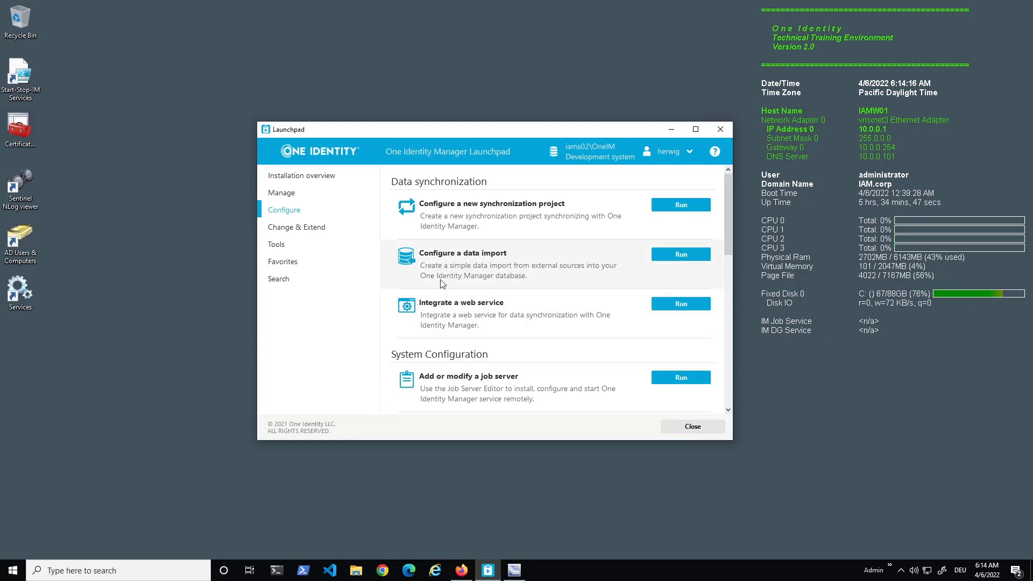
Step: Launch Designer from the Launchpad's list of One Identity Manager tools
left_click(275, 245)
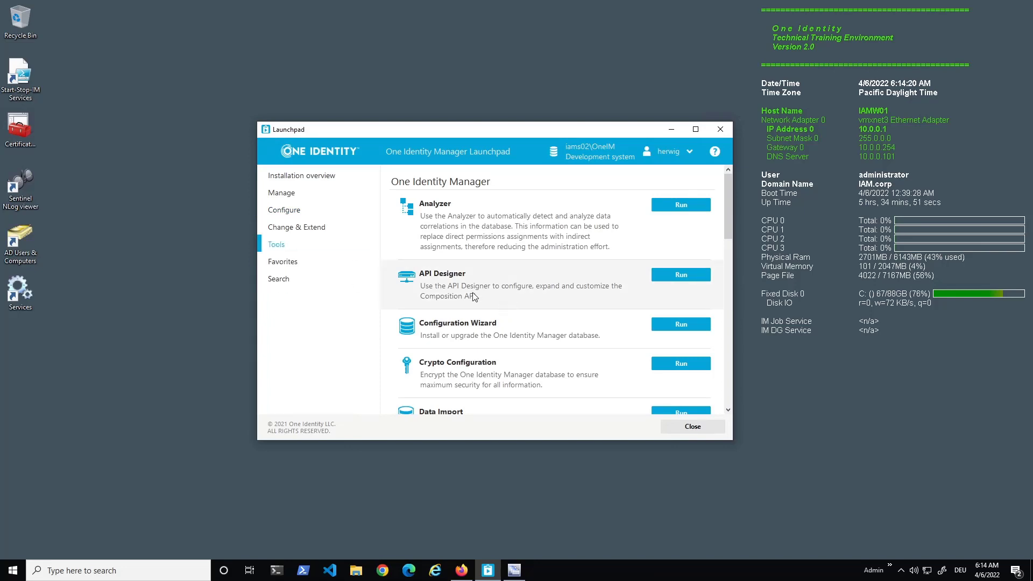
scroll(520, 320, "down", 3)
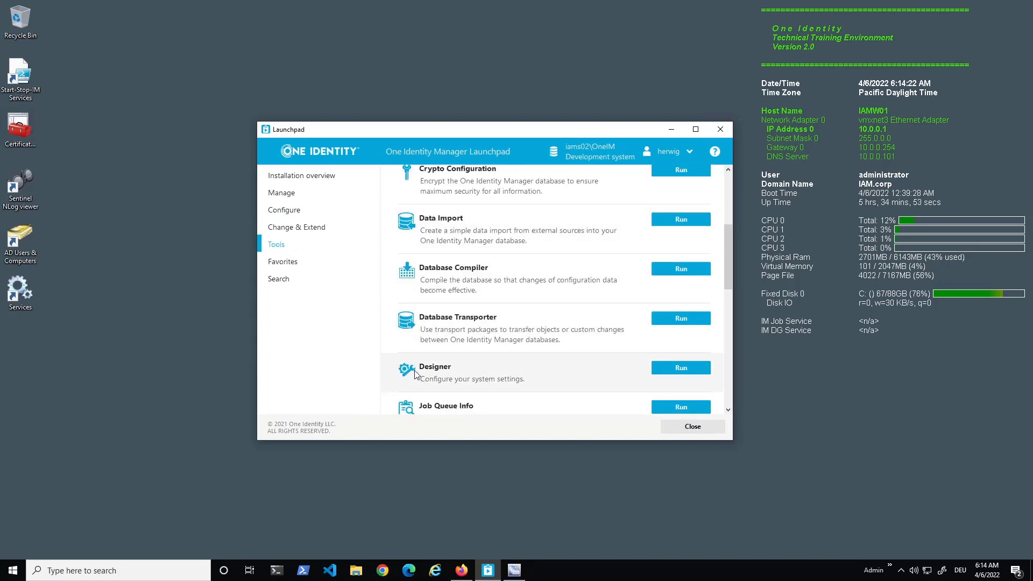
left_click(690, 368)
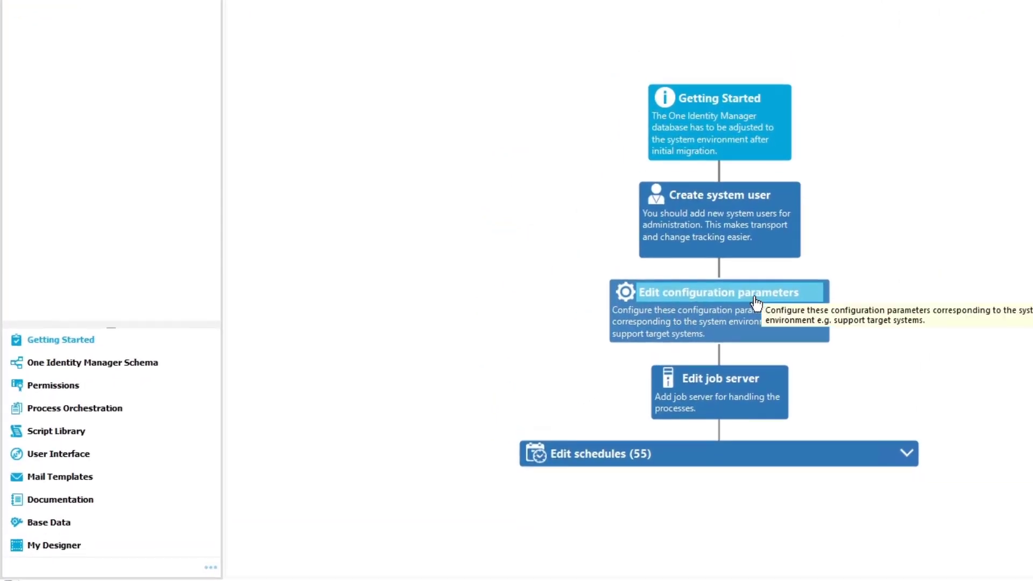
Step: Inspect the TargetSystem > ADS > PersonAutoFullSync parameter in Designer, then return to the Launchpad's Installation Checklist
left_click(755, 302)
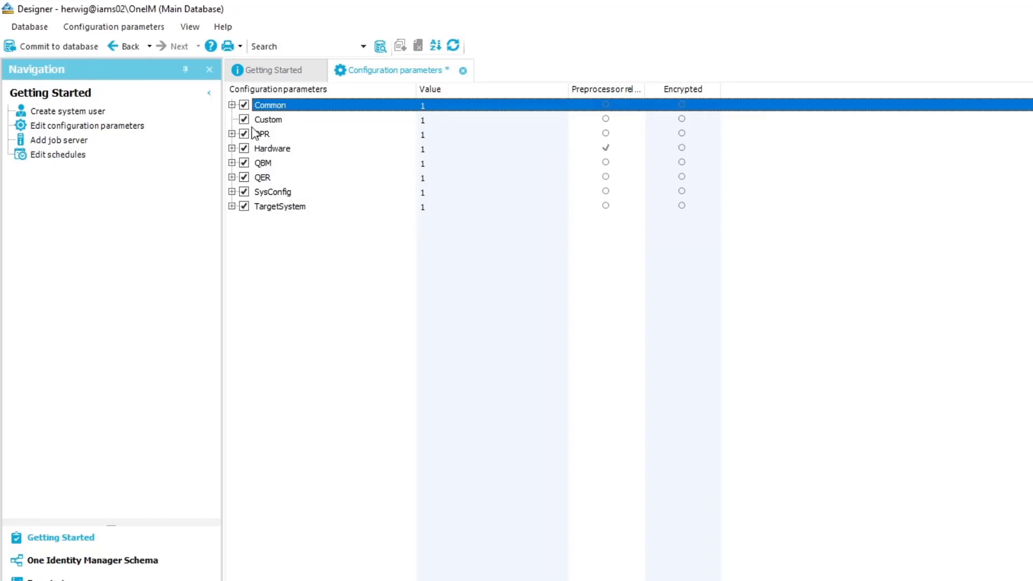
left_click(232, 206)
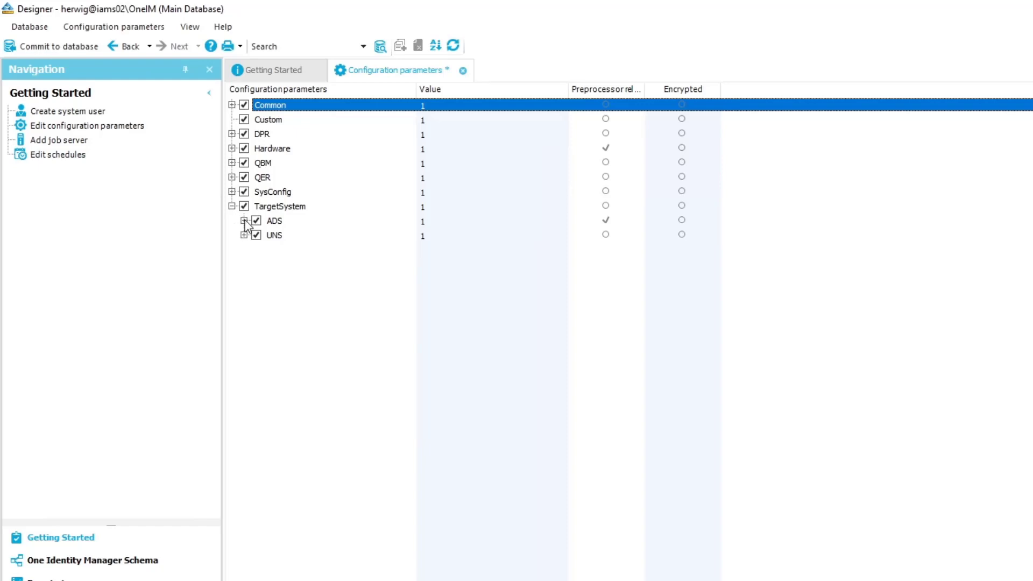
left_click(244, 221)
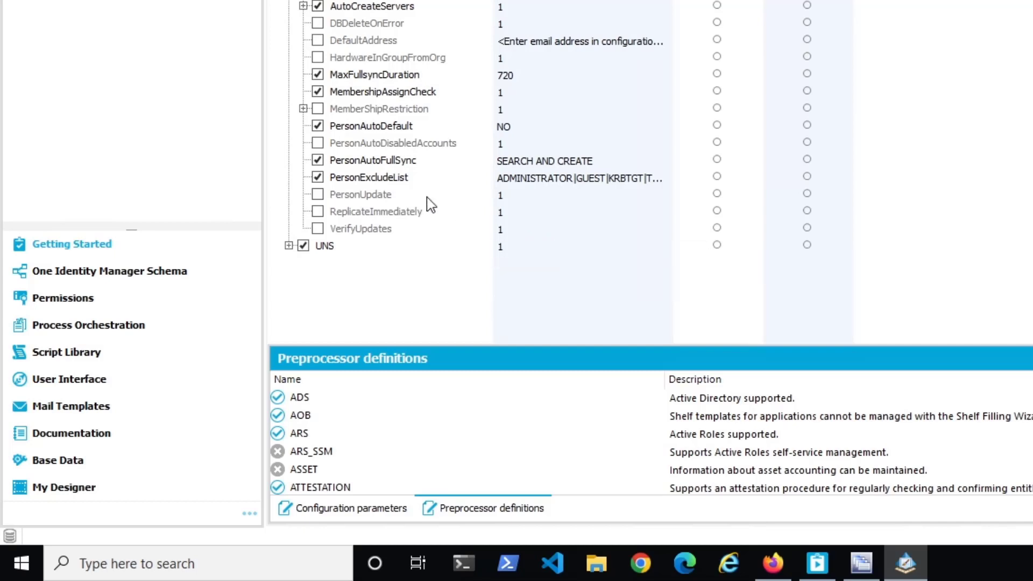
left_click(386, 165)
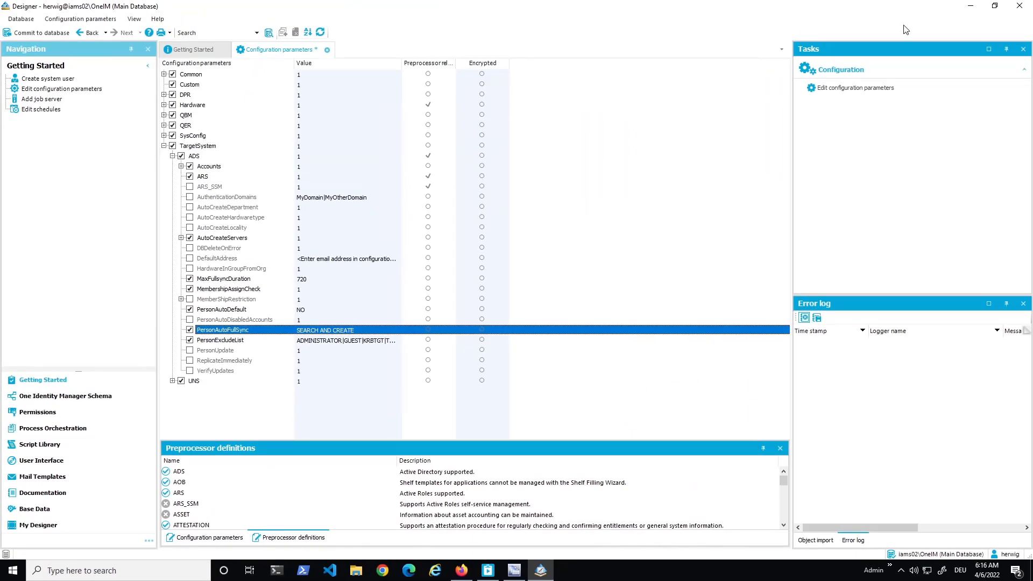
left_click(970, 6)
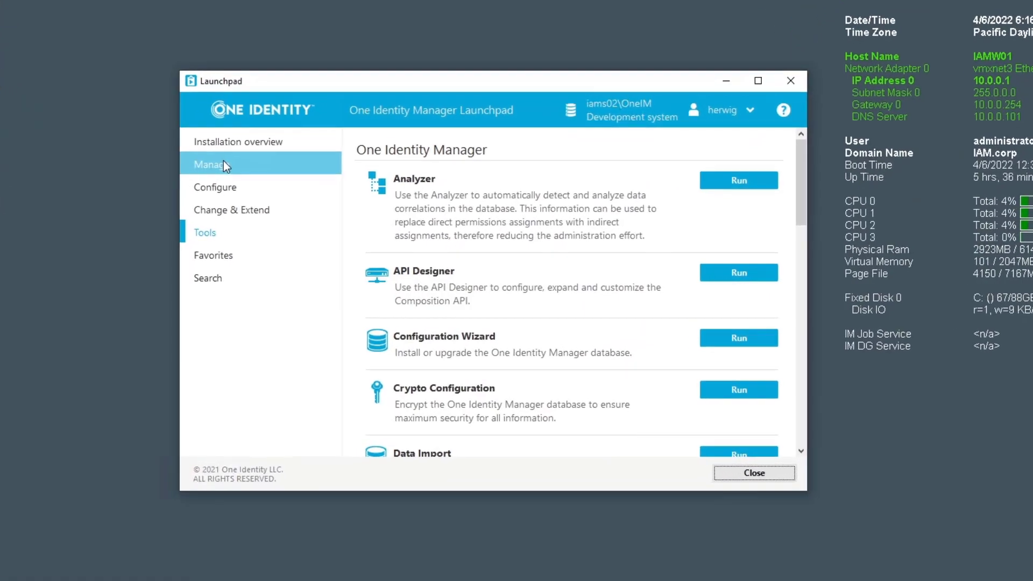
left_click(225, 142)
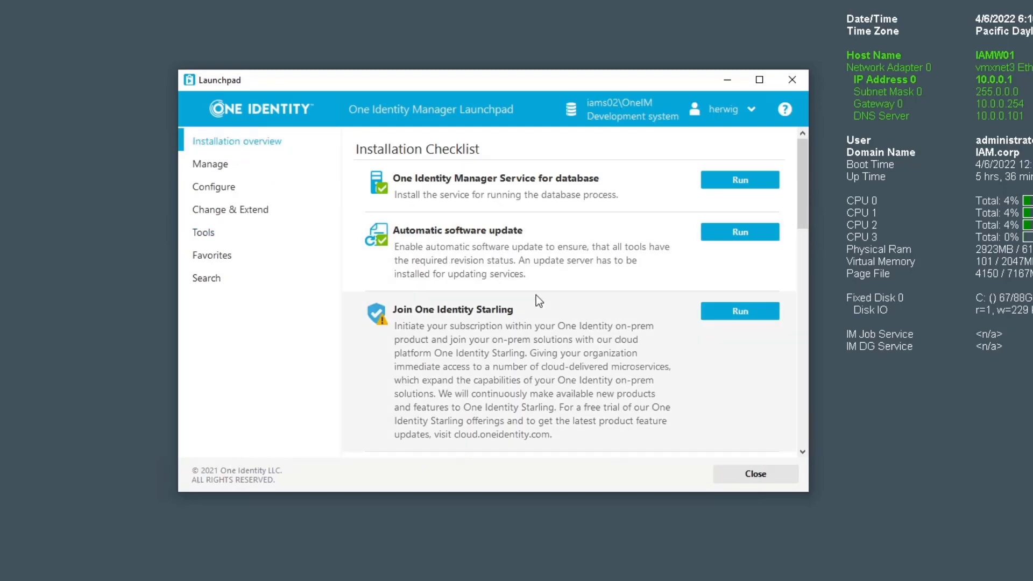
Step: Start a synchronization project for target system type Active Directory from the Data synchronization checklist
scroll(536, 294, "down", 5)
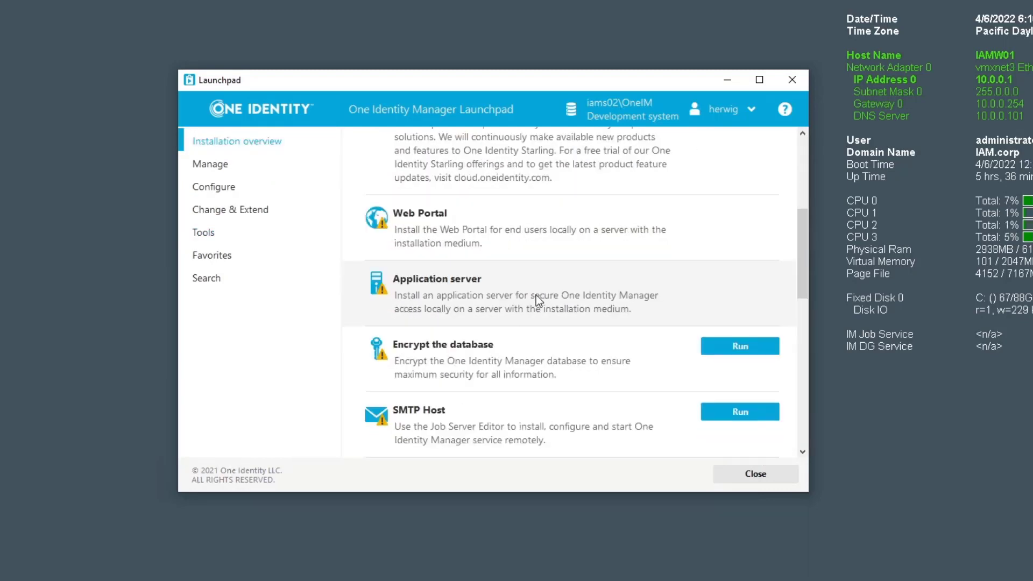
scroll(536, 295, "down", 5)
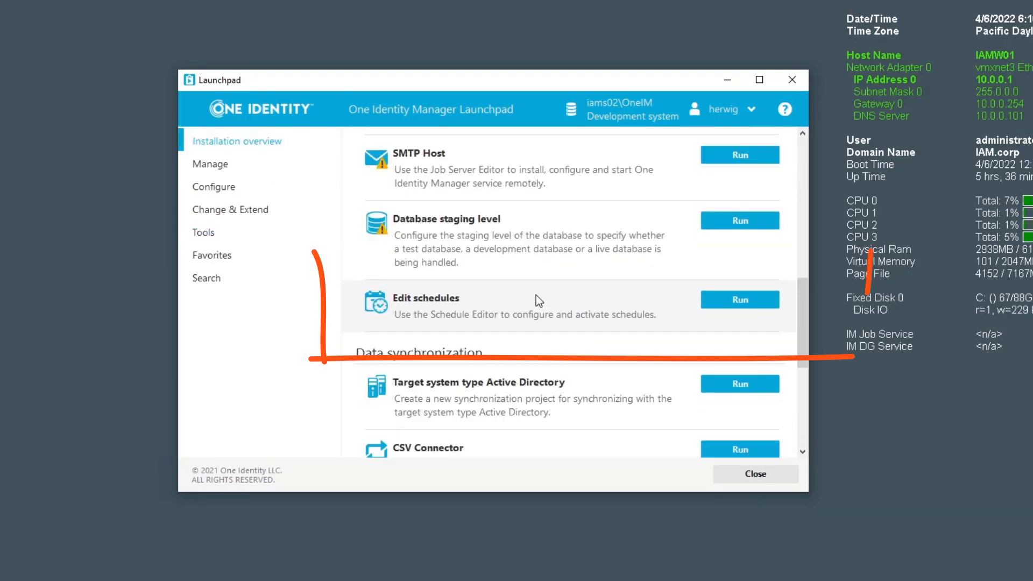
scroll(539, 301, "down", 2)
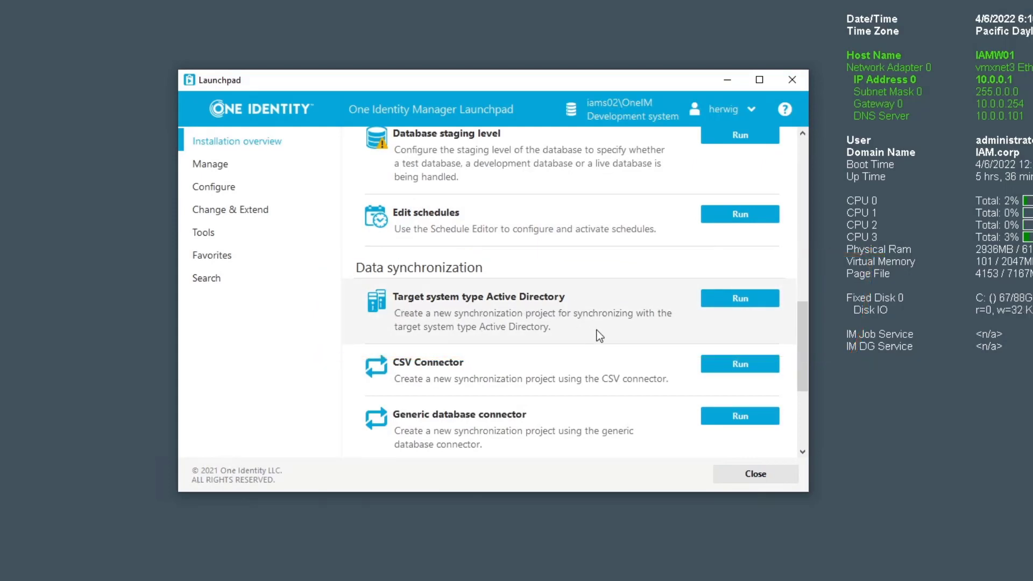
left_click(745, 301)
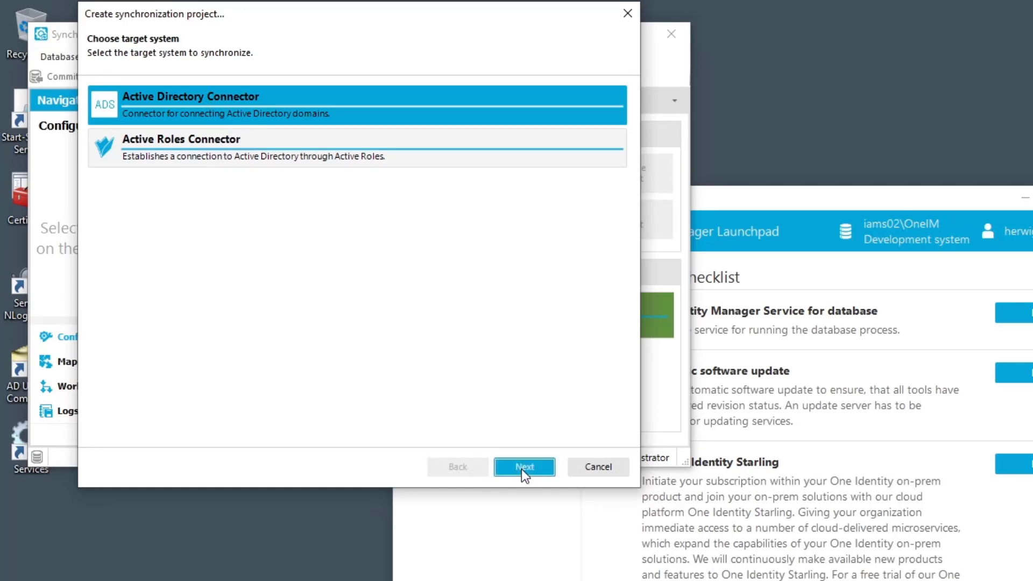
Step: Choose the Active Directory Connector as target system and continue to System access
left_click(522, 468)
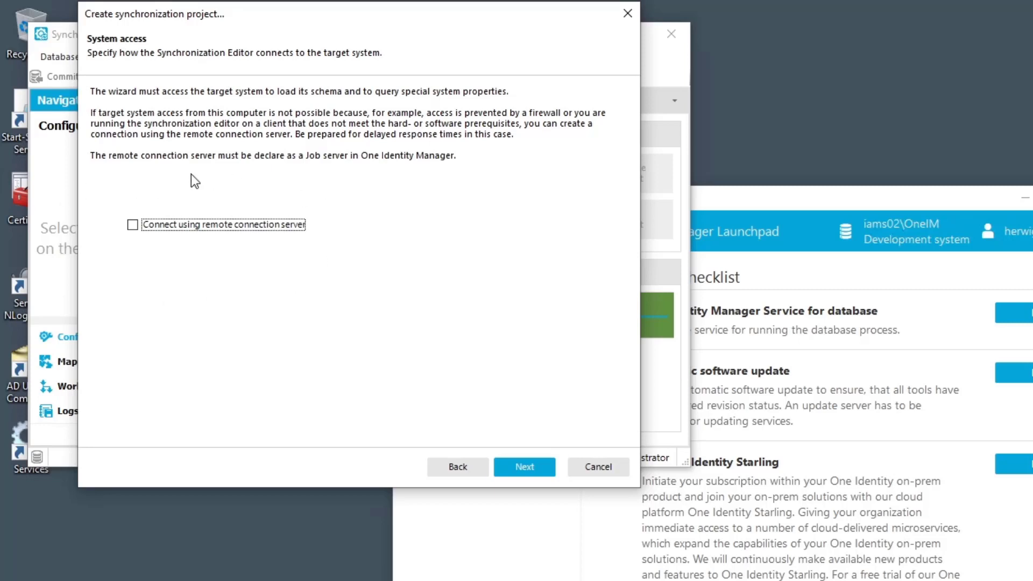
Step: Continue without remote connection server access to the domain selection showing IAM.corp
left_click(523, 473)
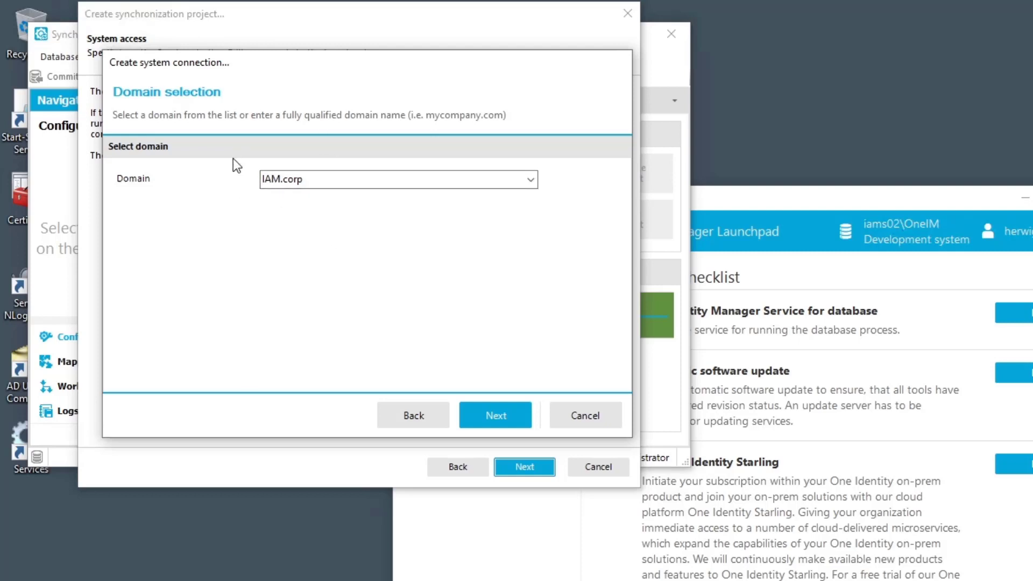
Step: Keep domain IAM.corp, enter the service account user name and password, and confirm the connection test succeeds
left_click(499, 417)
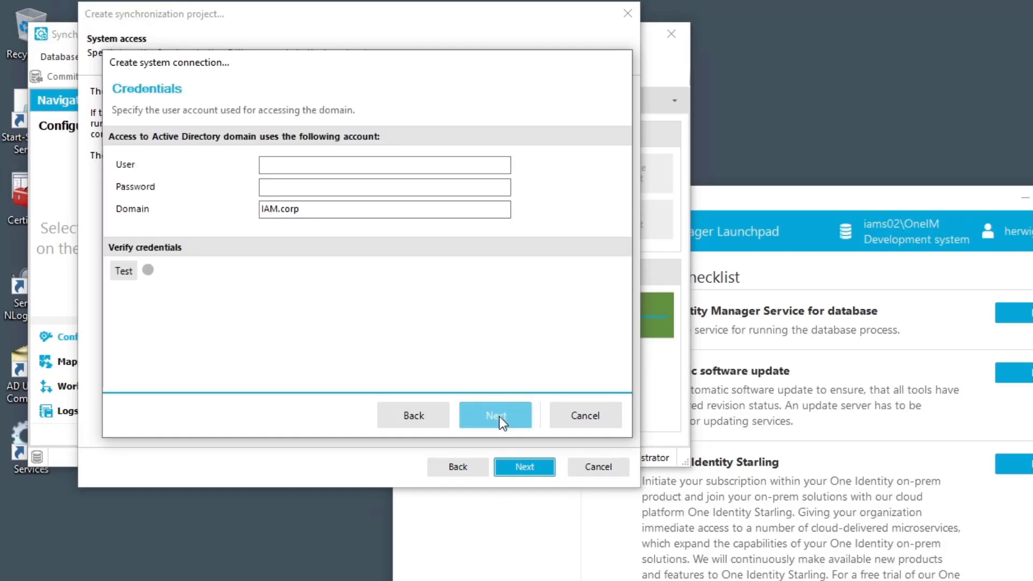
left_click(302, 166)
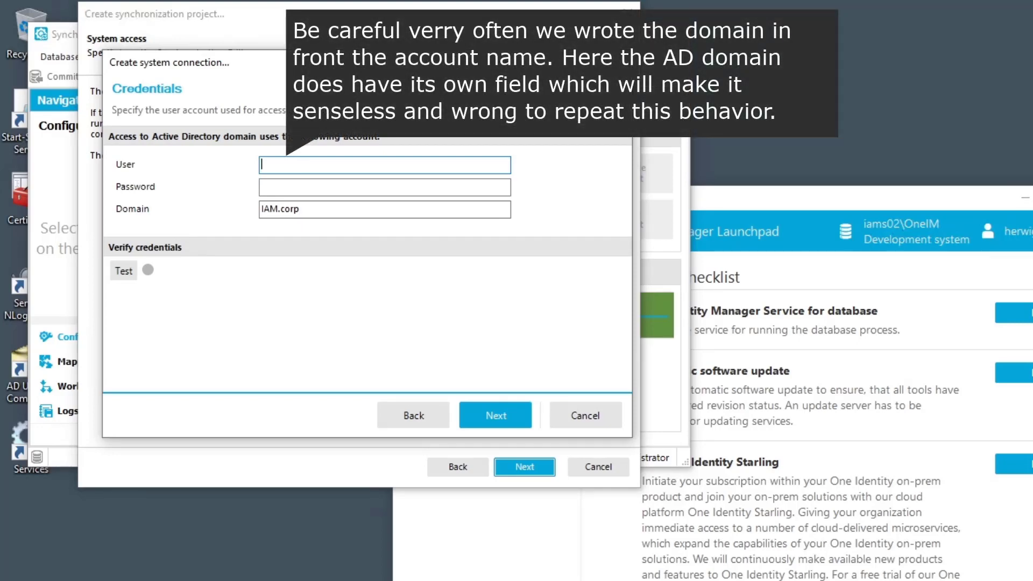
type("svc_1im_ad")
key("Tab")
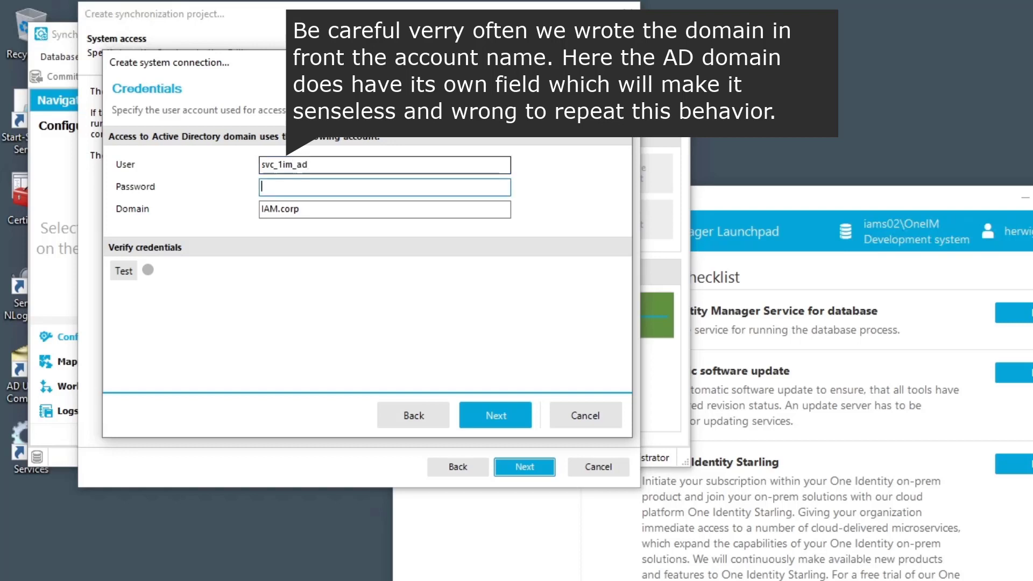
type("abcdefghij")
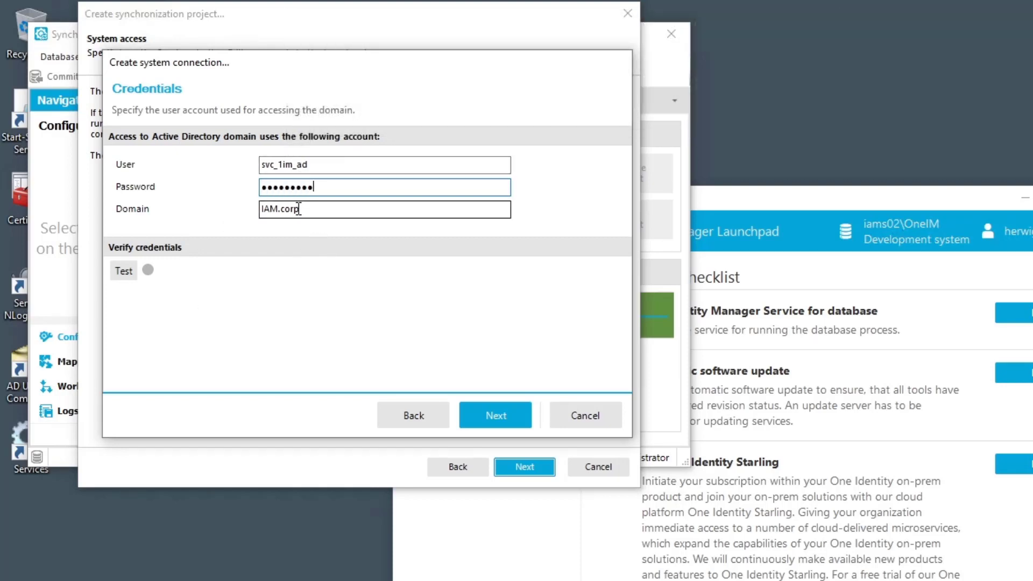
left_click(121, 270)
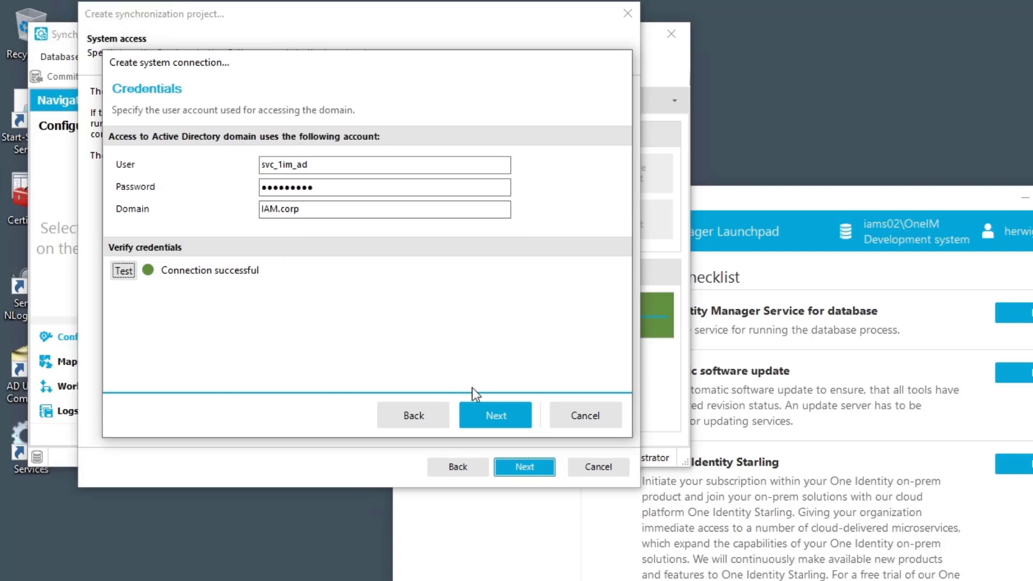
left_click(491, 423)
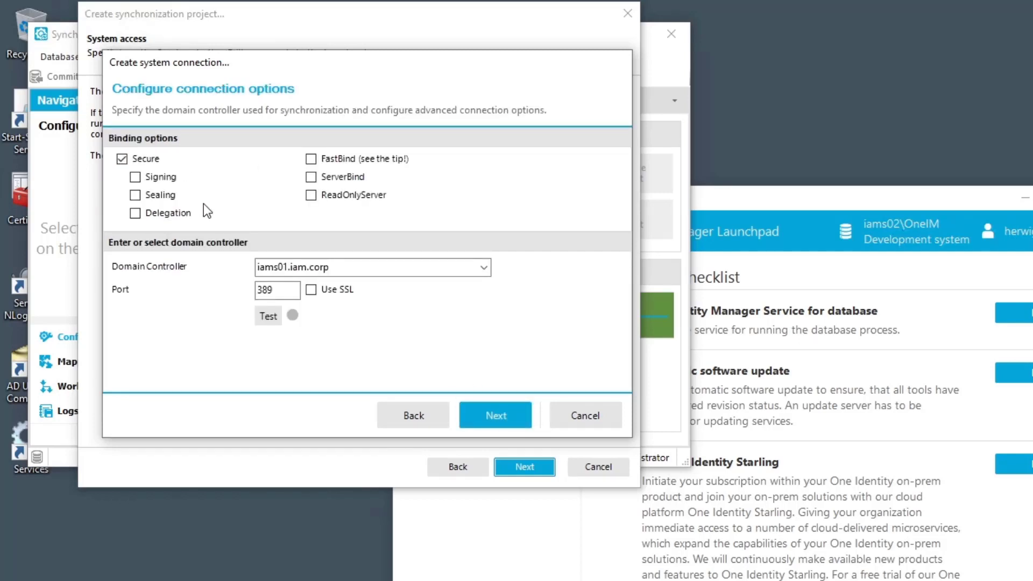
Step: Enable ServerBind for iams01.iam.corp on port 389 and confirm the connection test passes
left_click(311, 177)
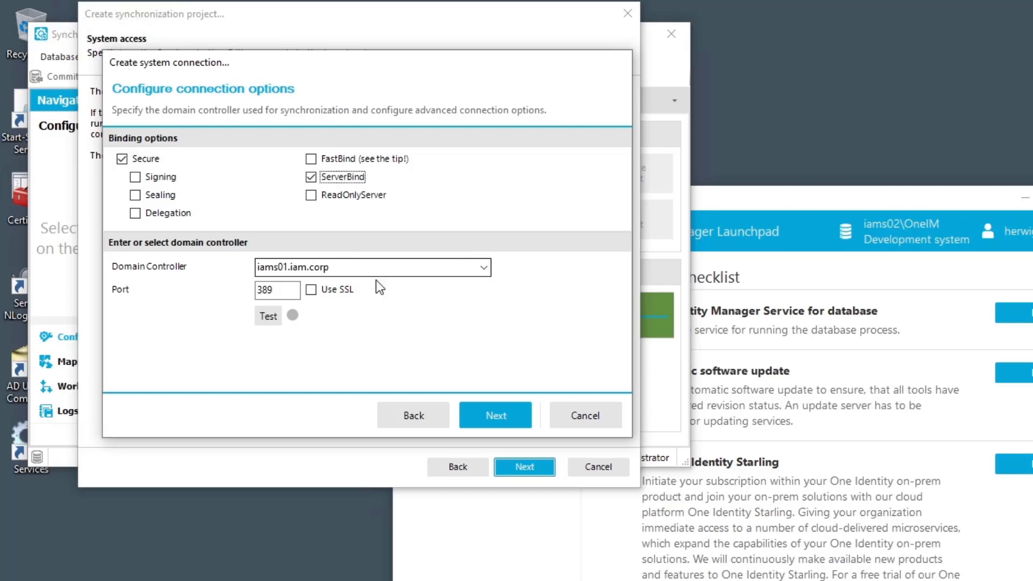
left_click(267, 319)
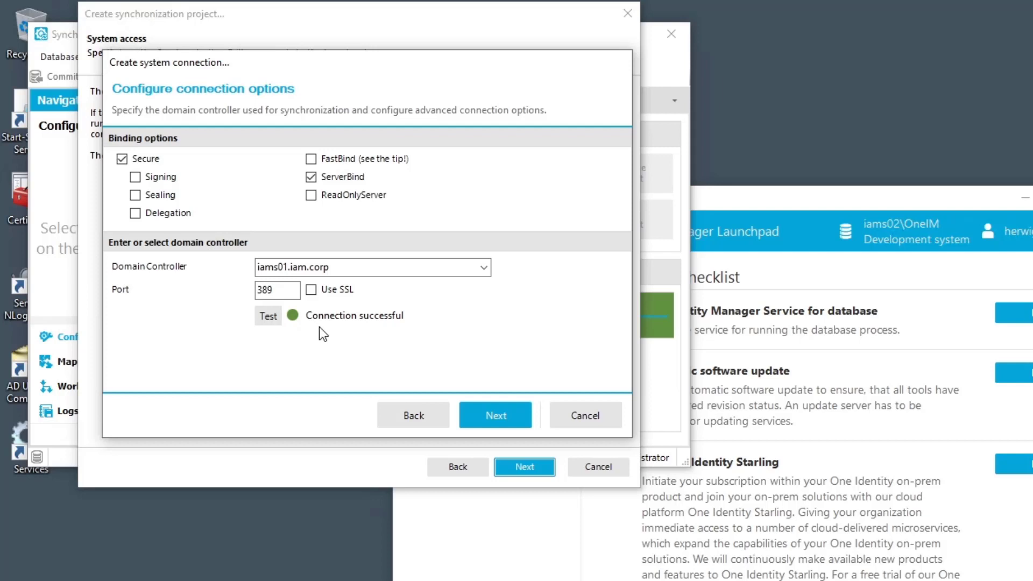
left_click(510, 415)
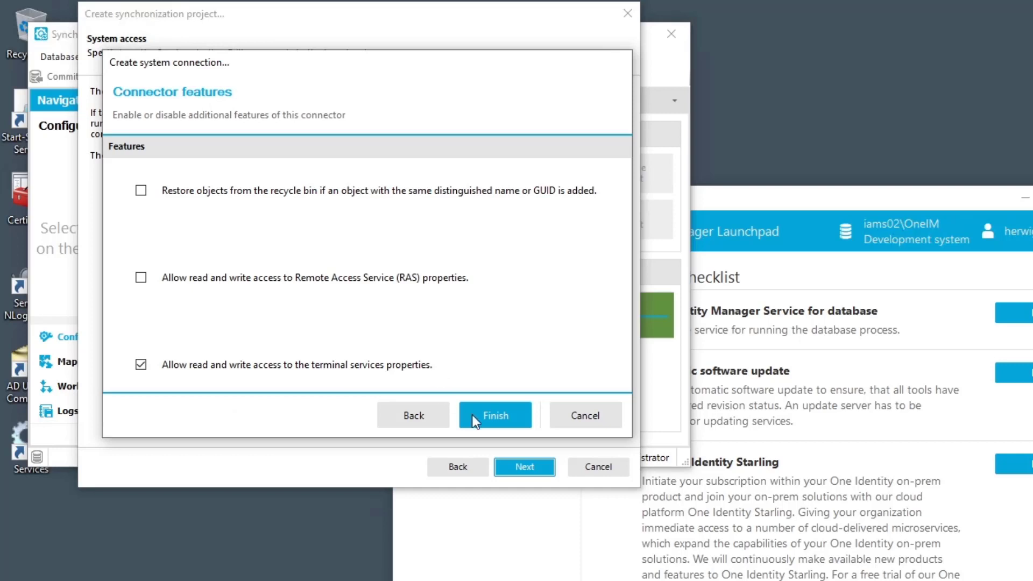
Step: Finish the Active Directory connection with terminal services access enabled and reach the OneIM database page
left_click(496, 410)
key("Return")
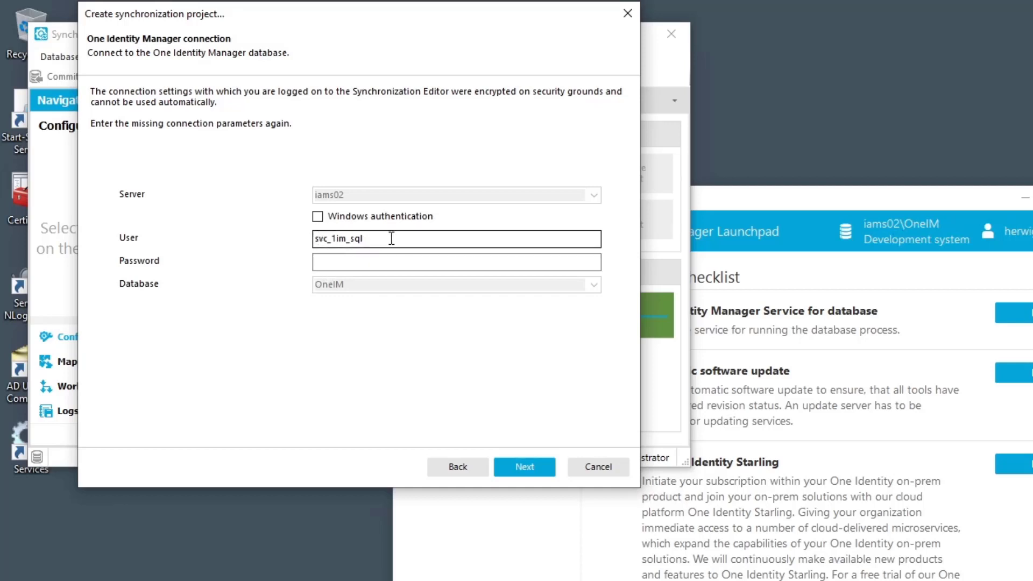
Step: Enter the database password for OneIM on iams02 and load the target system schema
left_click(366, 260)
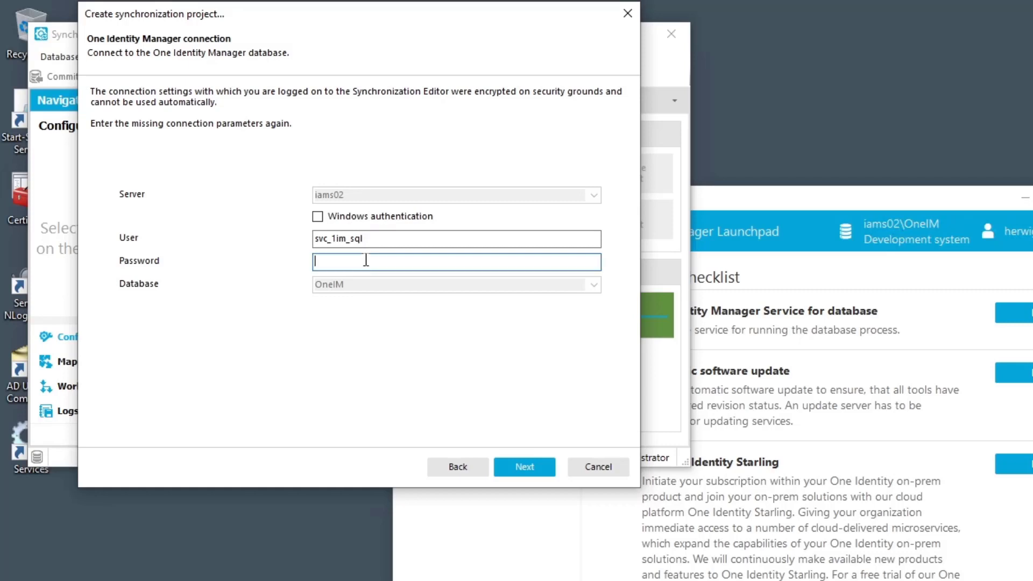
type("Password1")
left_click(528, 470)
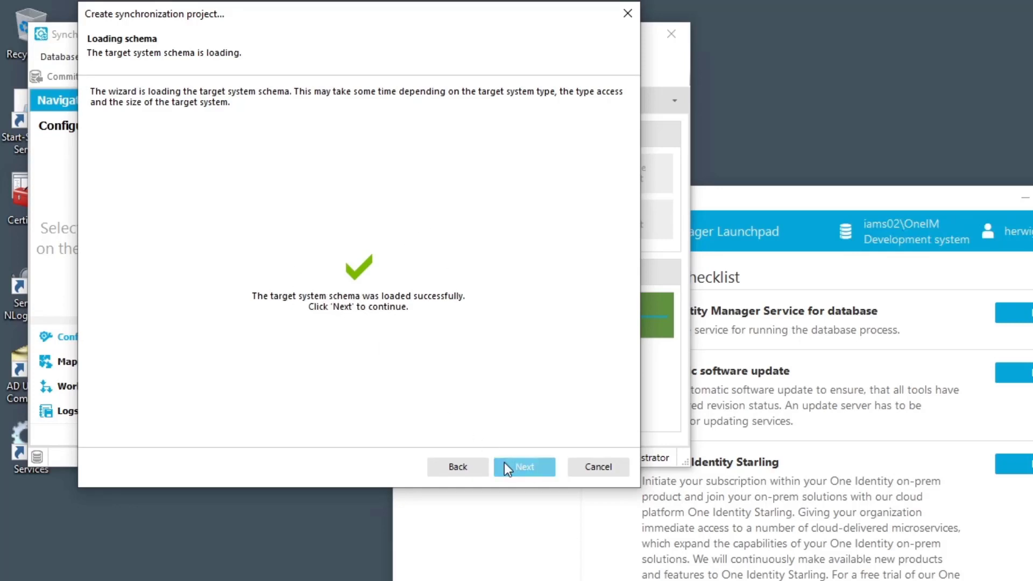
Step: Proceed past the loaded schema, keeping read/write access with provisioning to the target system
left_click(530, 466)
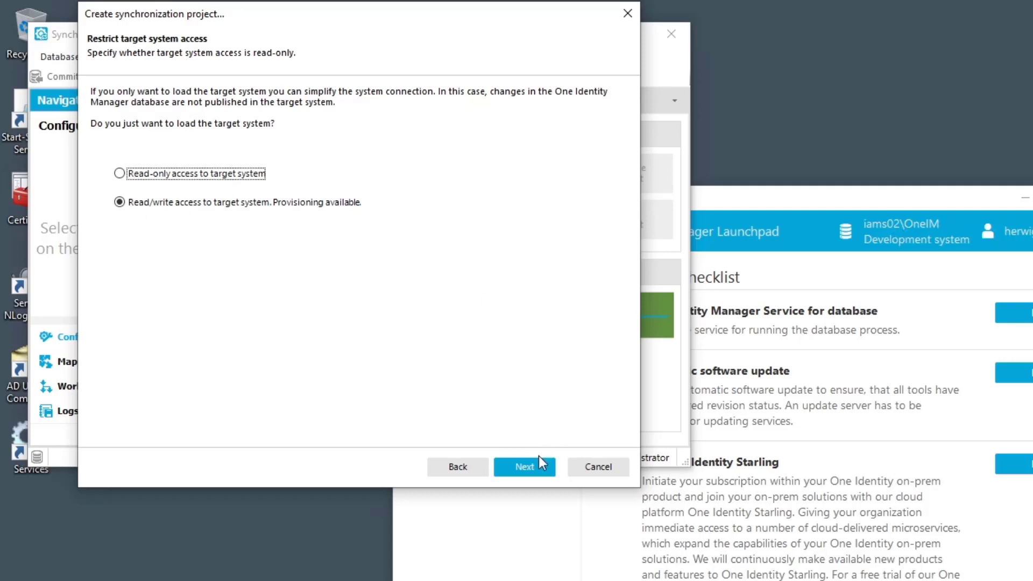
left_click(524, 467)
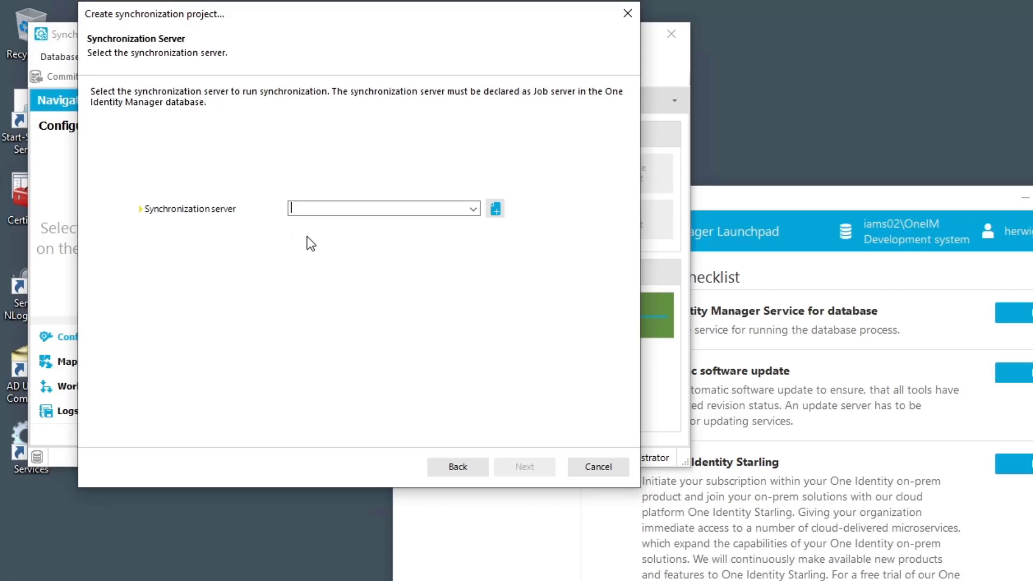
Step: Choose IAMS01 from the job servers as synchronization server and advance to the final wizard page
left_click(474, 209)
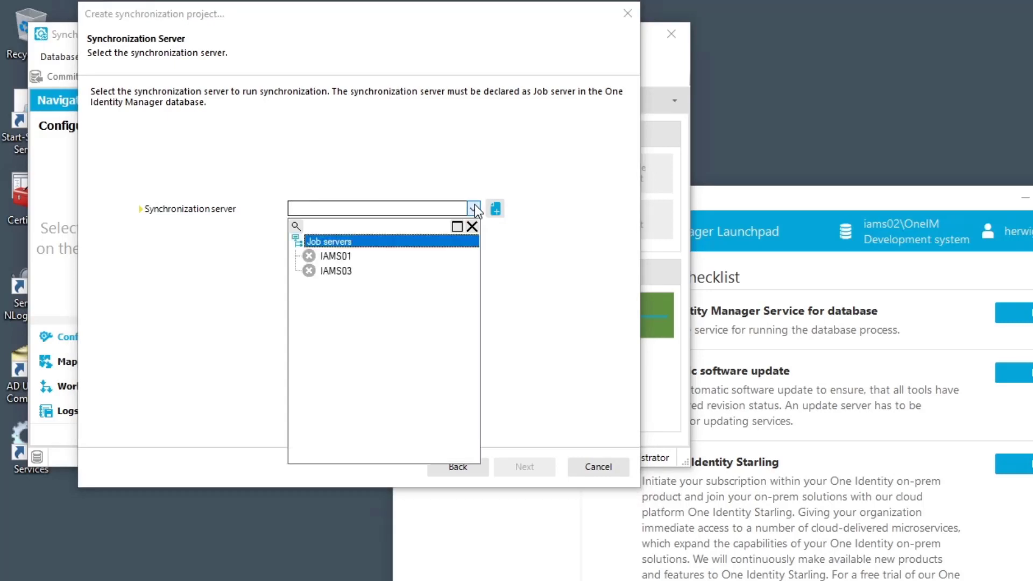
double_click(339, 257)
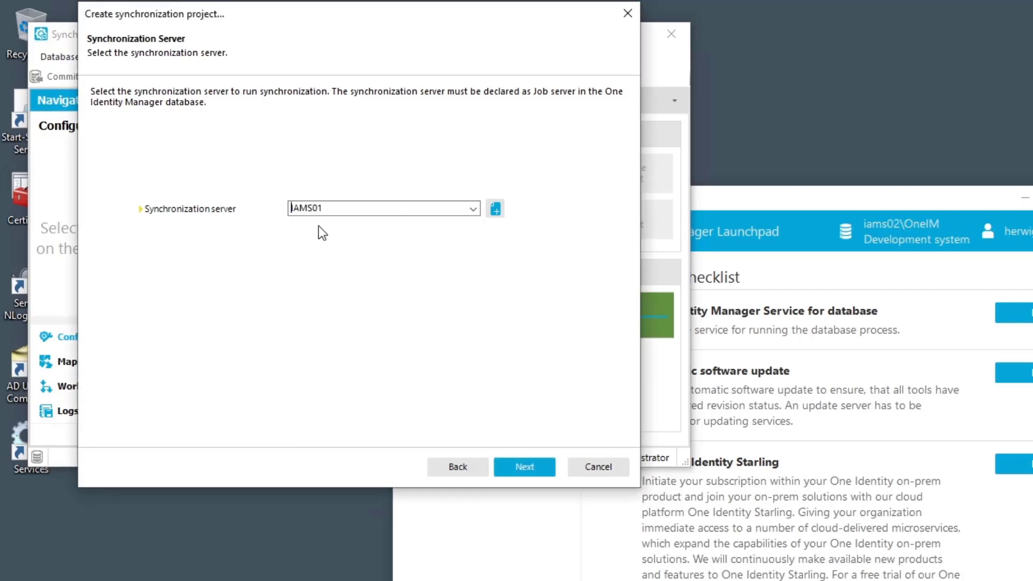
left_click(531, 470)
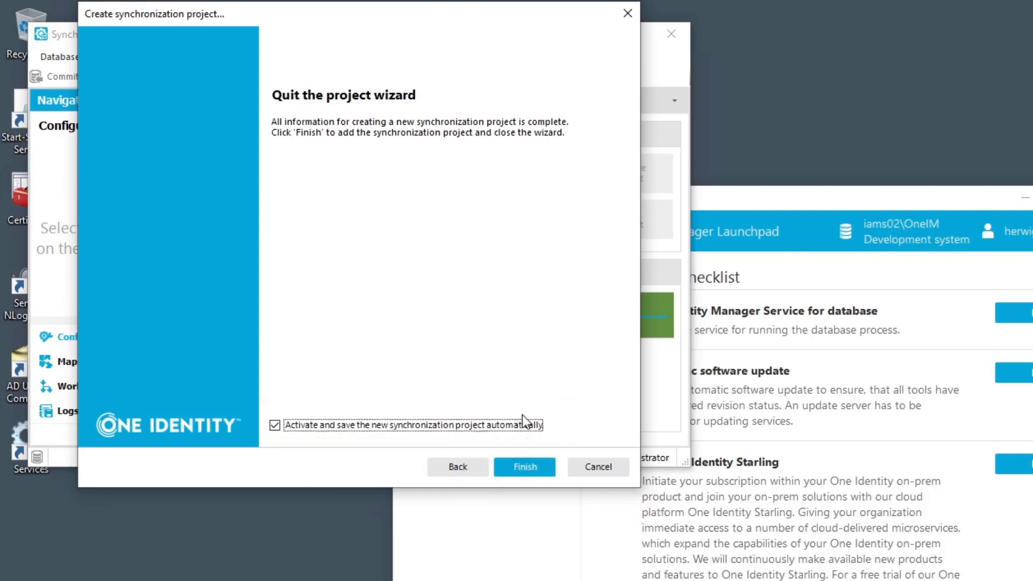
Step: Finish the wizard with 'Activate and save' ticked, accepting the unencrypted-database warning
left_click(525, 466)
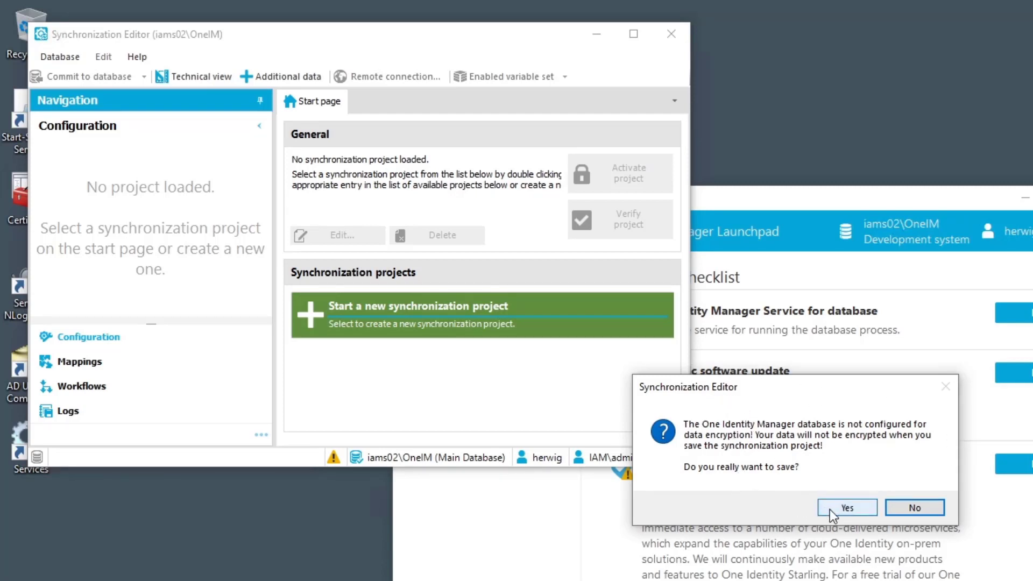
left_click(846, 507)
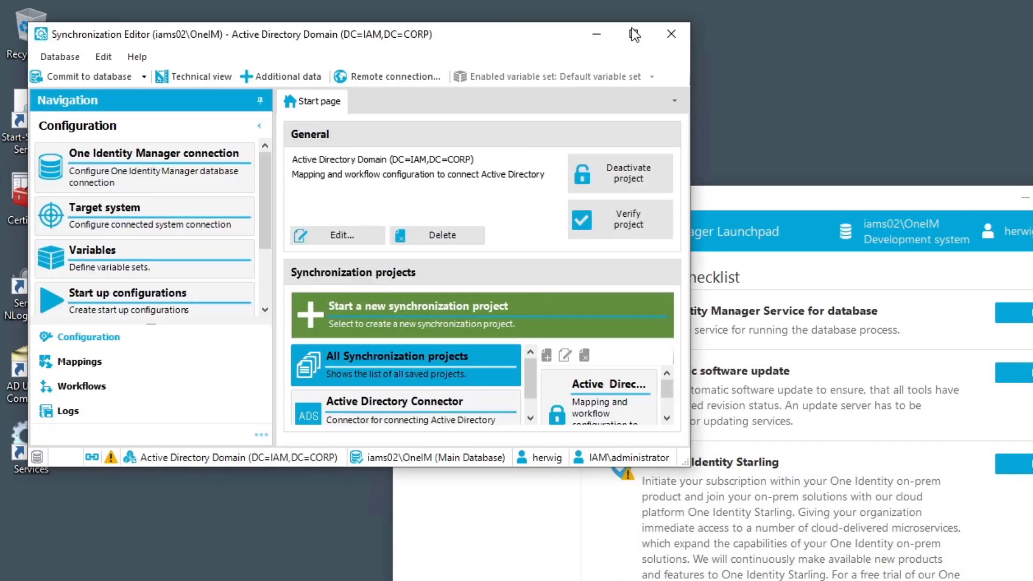
Step: Maximize Synchronization Editor and open the Active Directory Domain (DC=IAM,DC=CORP) project
left_click(634, 34)
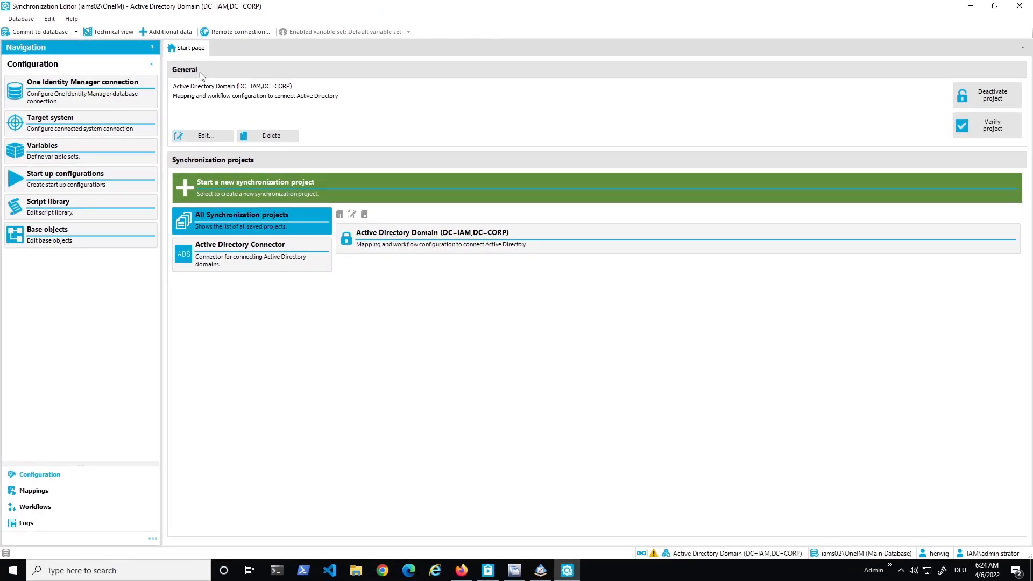
double_click(401, 237)
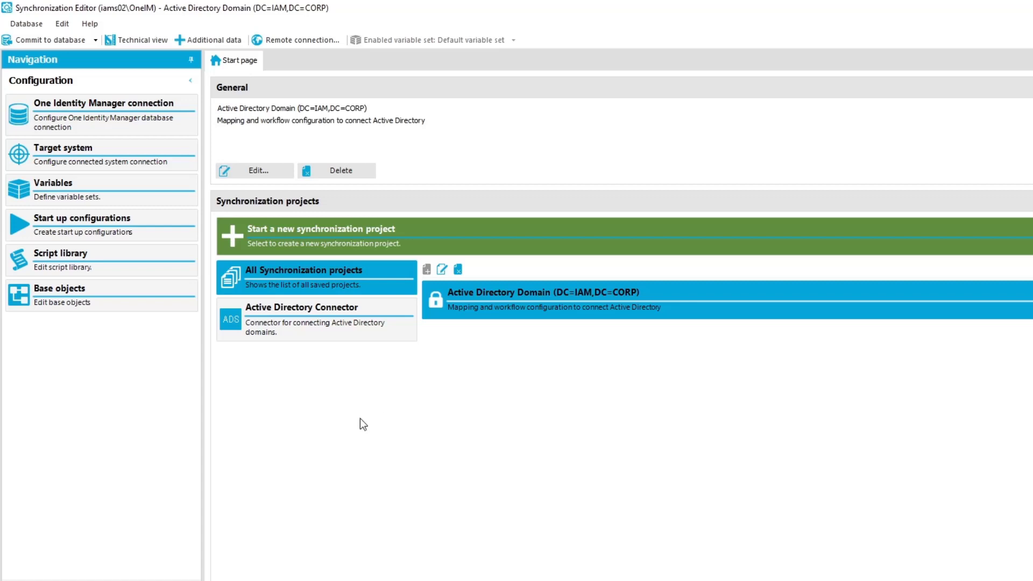
Step: Turn on the One Identity Manager connection's synchronization log with all five data-to-log types, including target system warnings
left_click(76, 115)
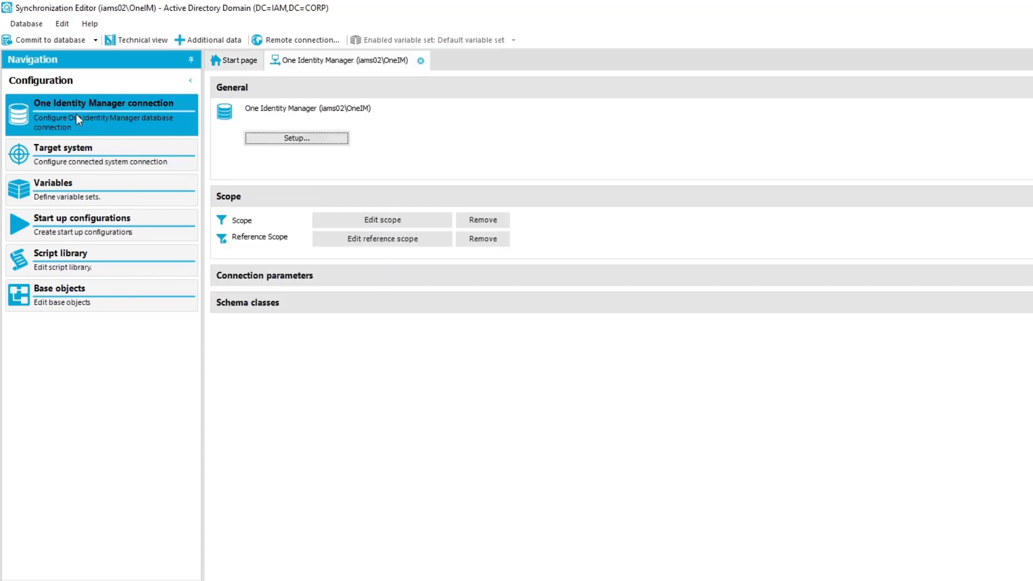
left_click(294, 138)
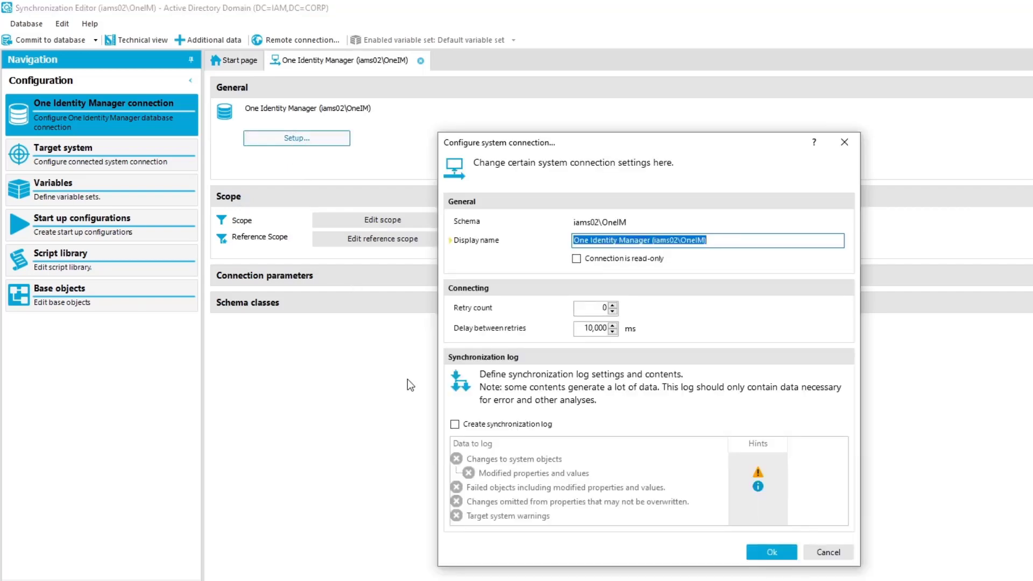
left_click(455, 425)
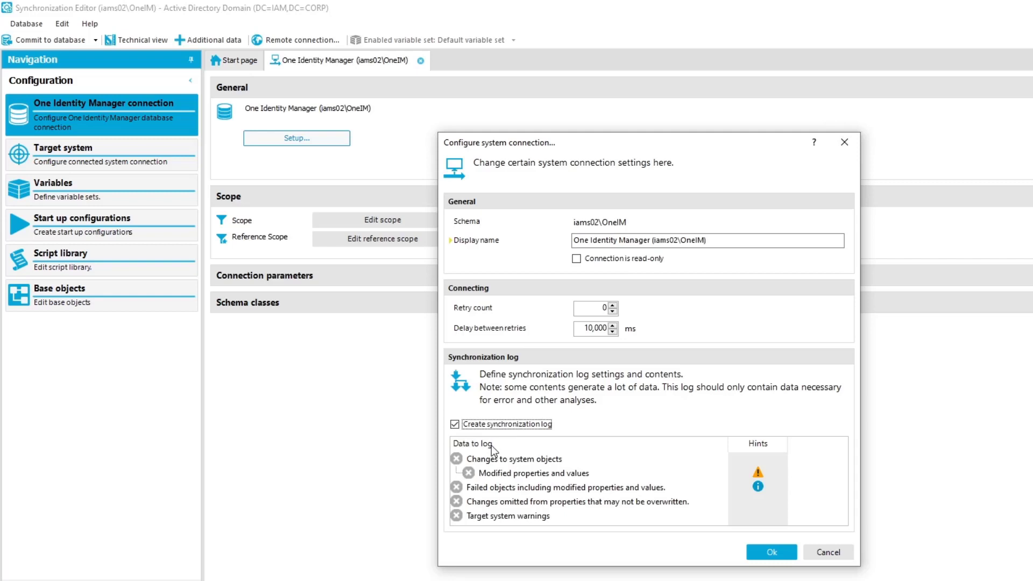
left_click(457, 460)
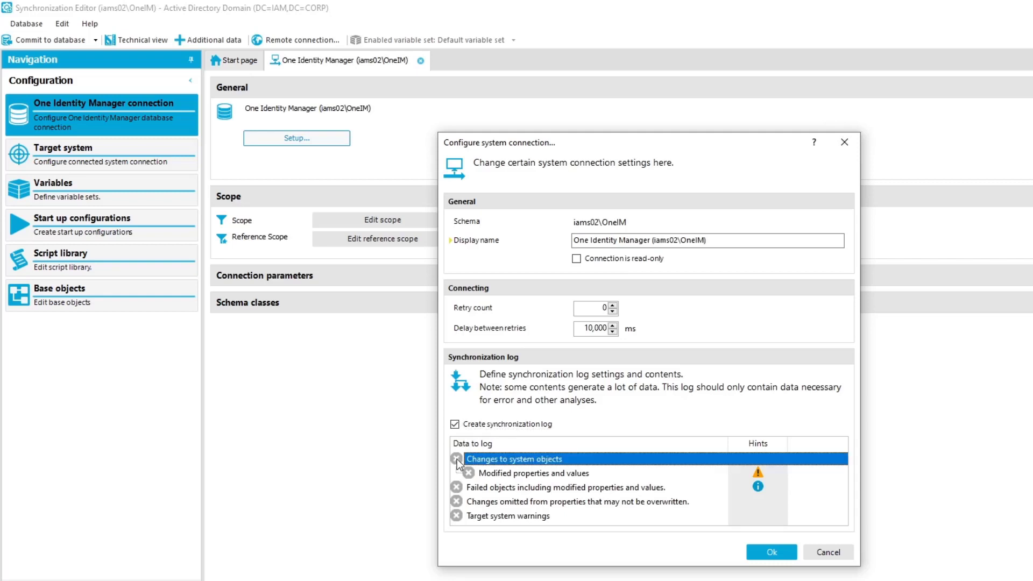
left_click(470, 472)
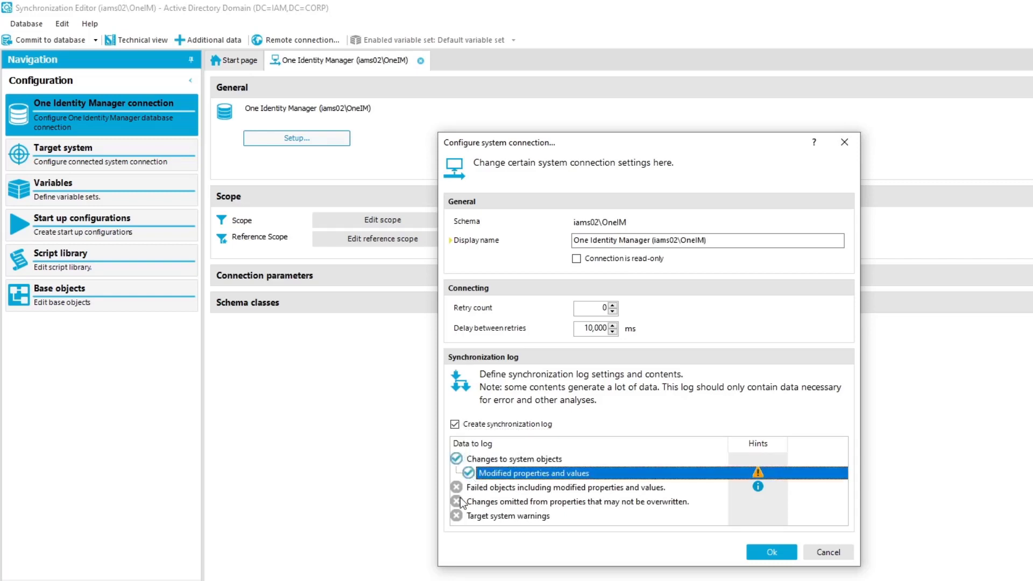
left_click(456, 487)
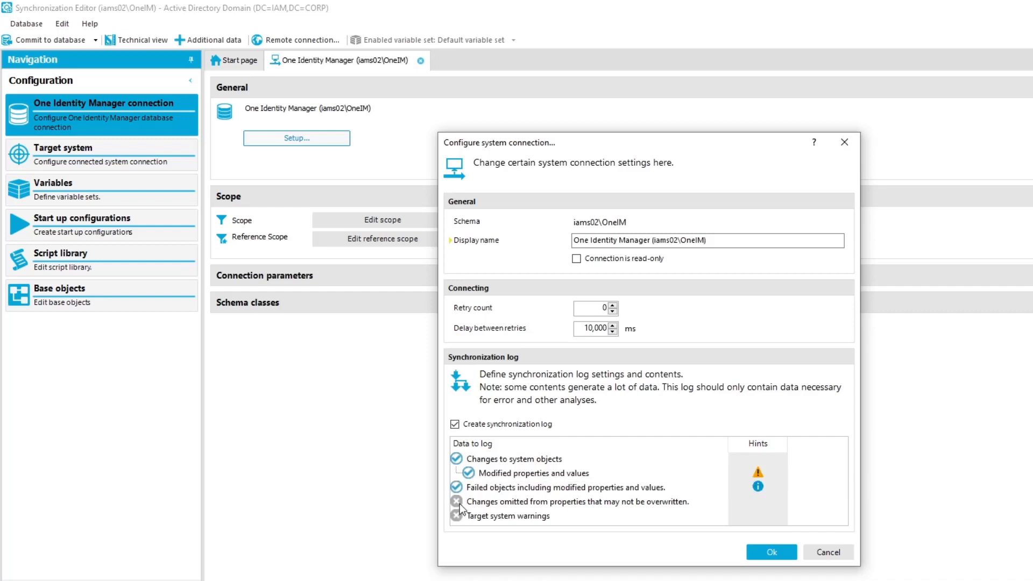
left_click(460, 503)
left_click(456, 515)
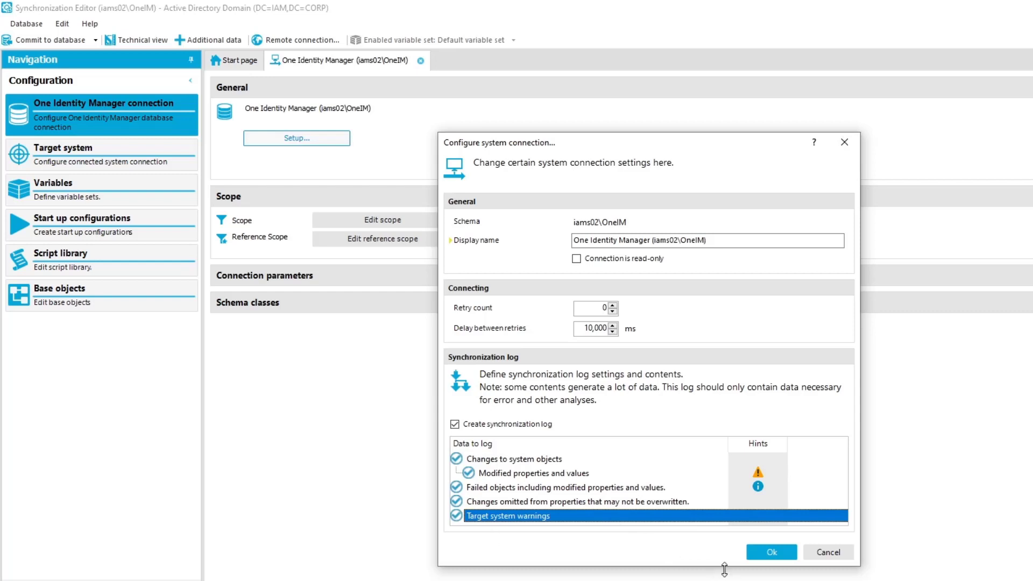
left_click(777, 554)
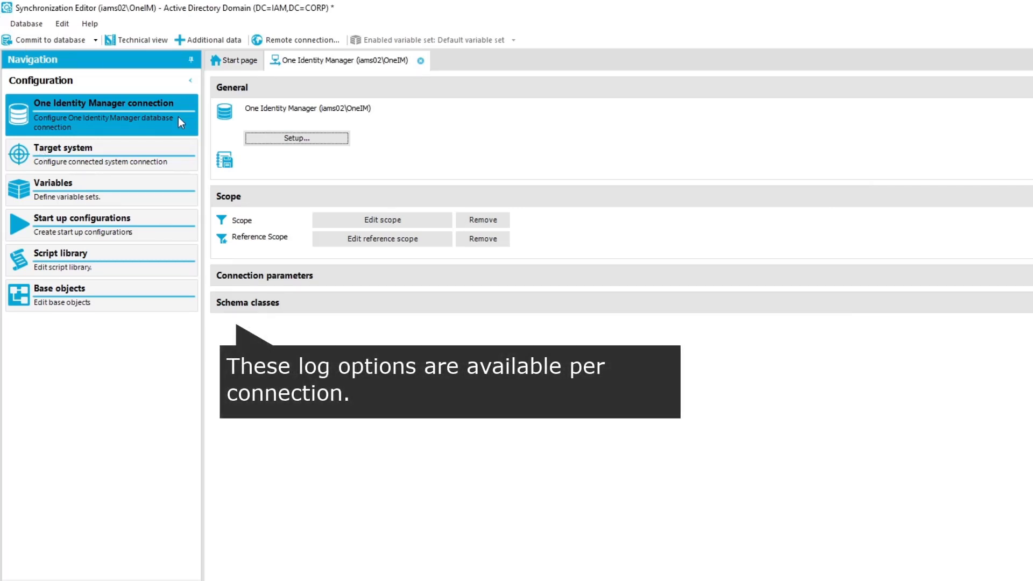
Step: Turn on the Active Directory target system connection's synchronization log with all five data-to-log types
left_click(84, 158)
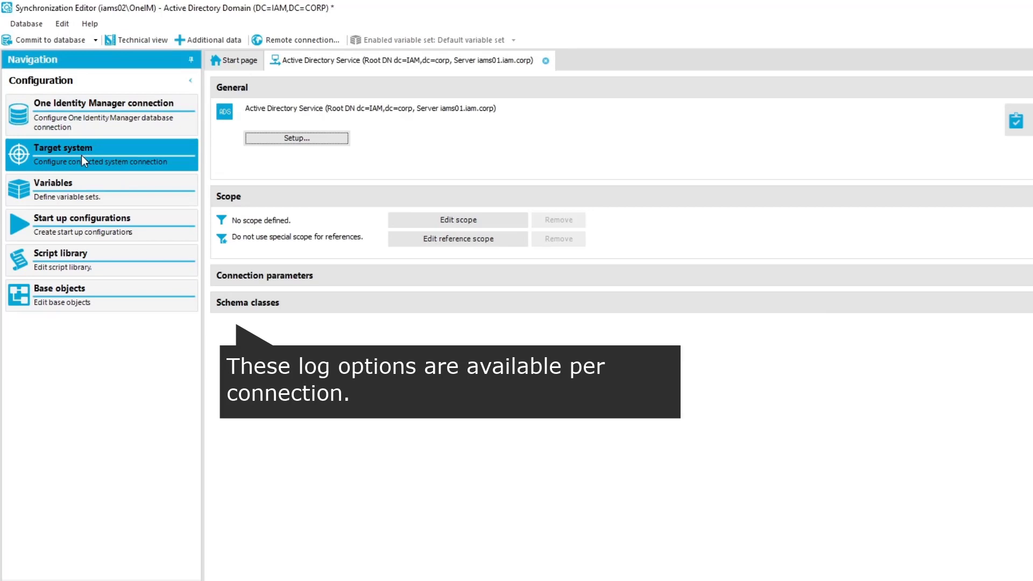
left_click(298, 140)
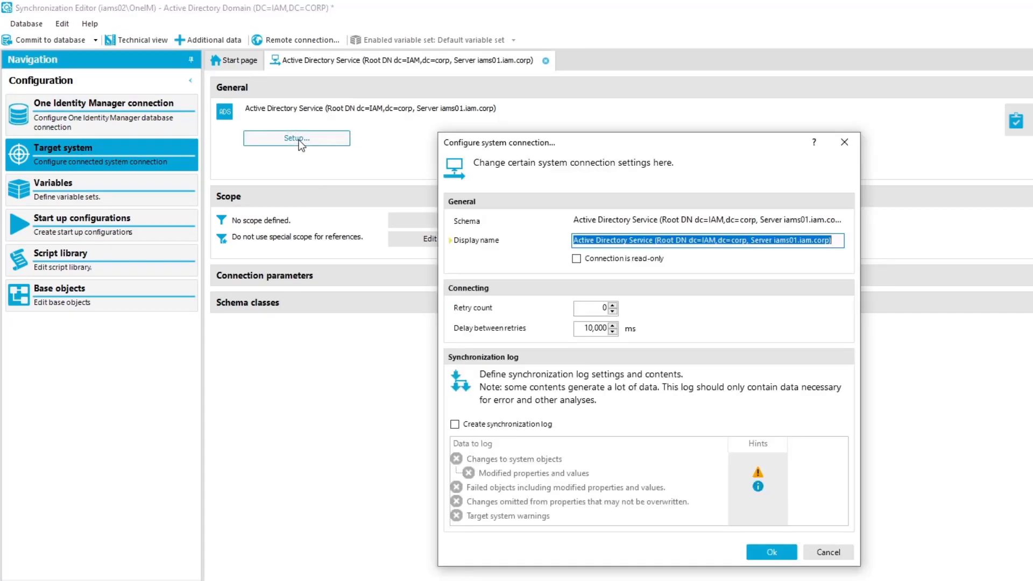
left_click(455, 424)
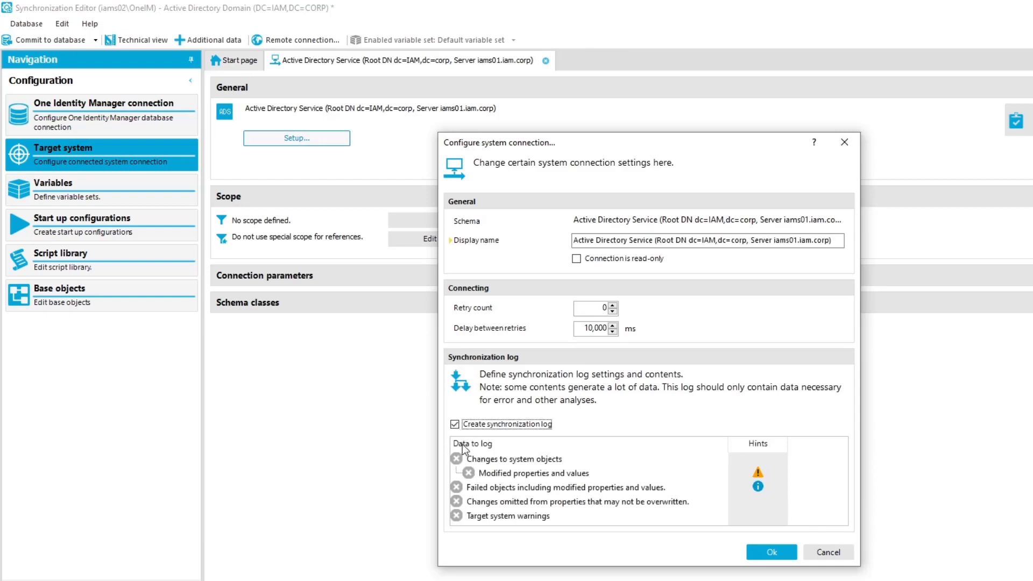
left_click(457, 459)
left_click(468, 473)
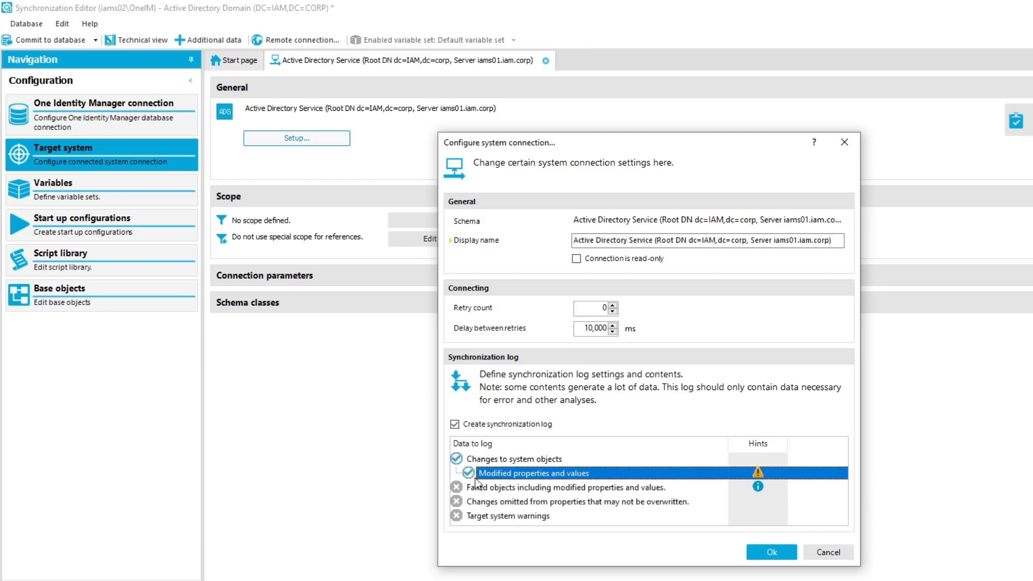
left_click(457, 487)
left_click(457, 501)
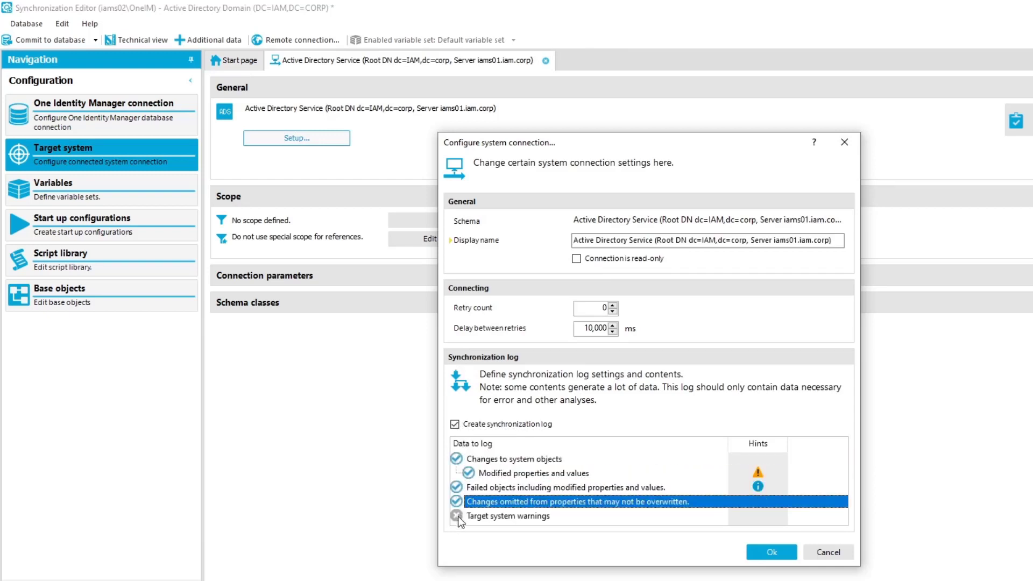
left_click(458, 516)
left_click(767, 555)
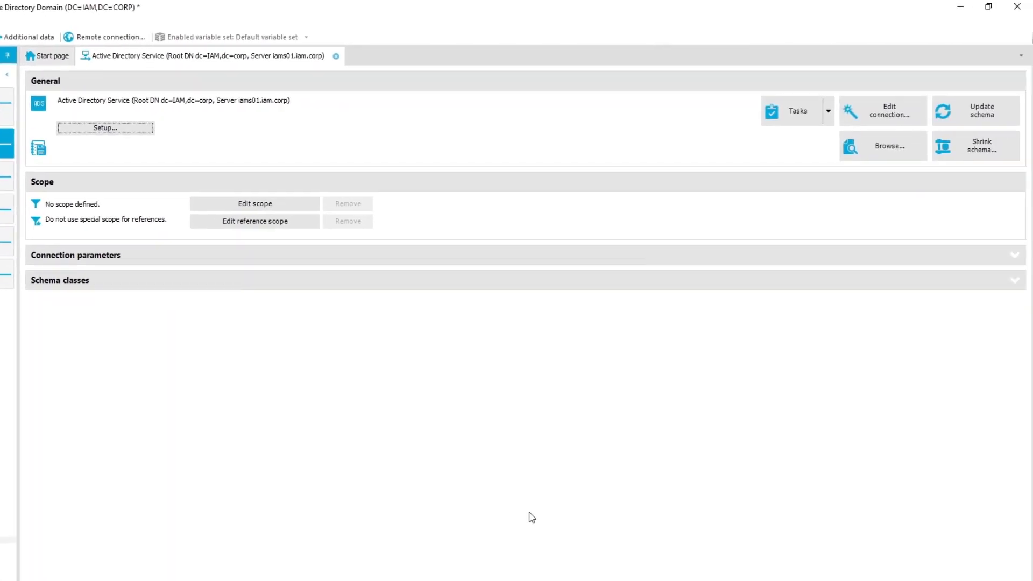
left_click(872, 155)
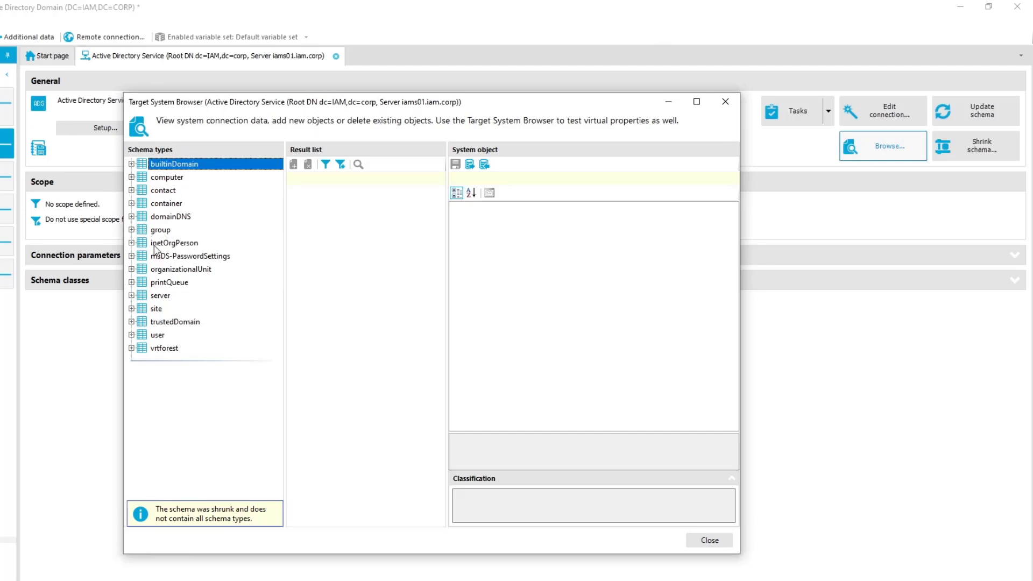
left_click(164, 218)
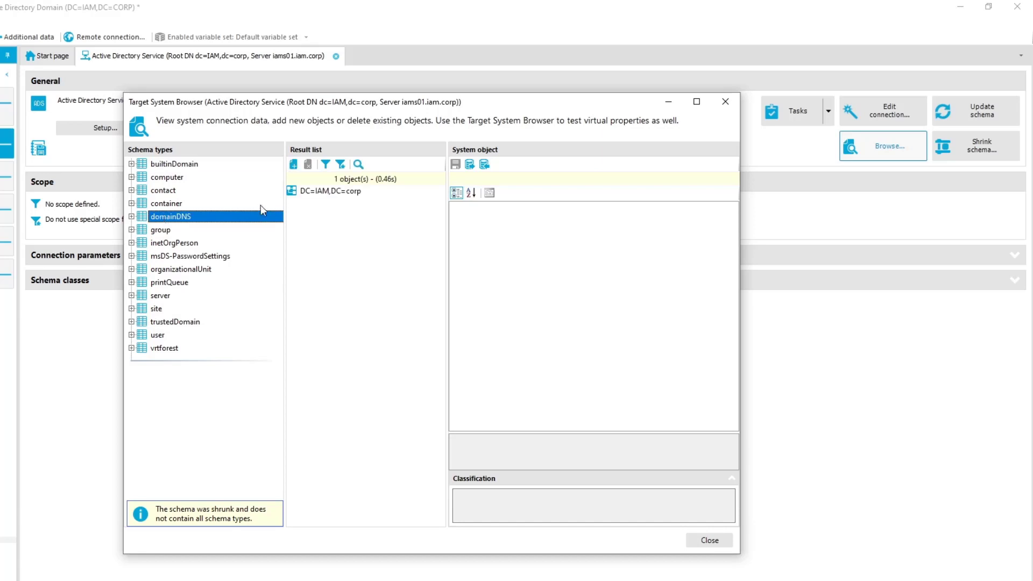
left_click(331, 191)
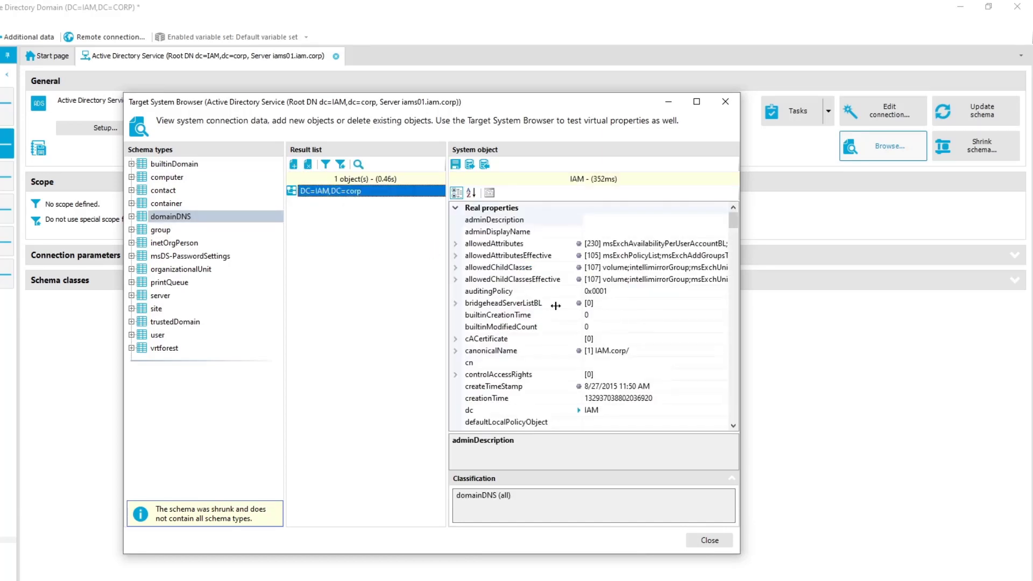
left_click(160, 335)
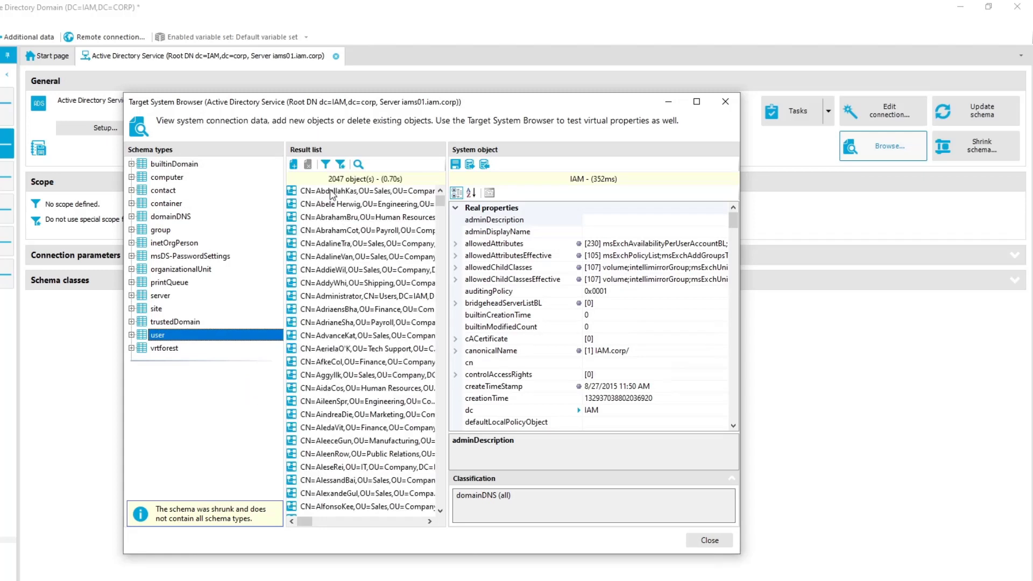
left_click(351, 244)
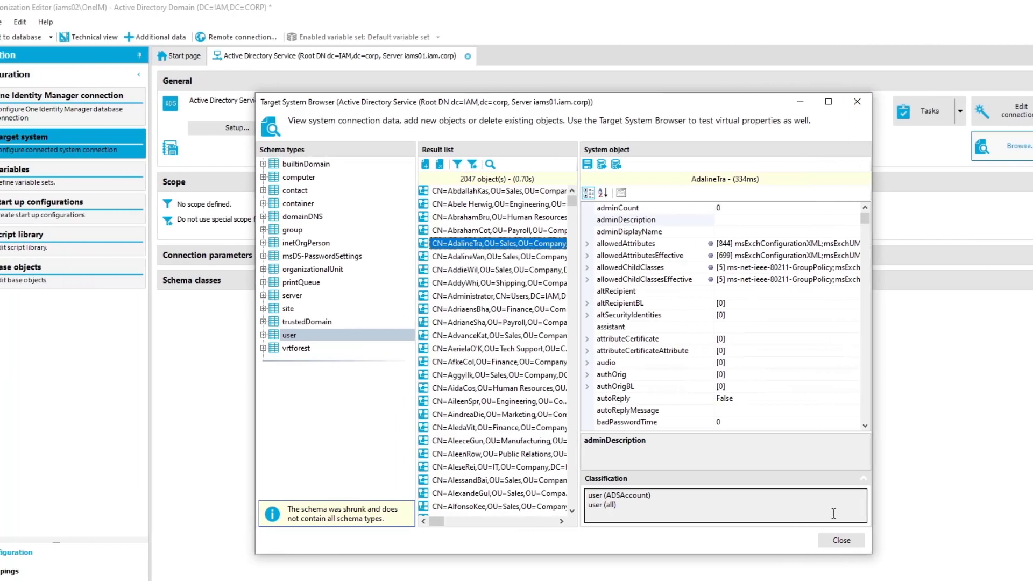
left_click(845, 541)
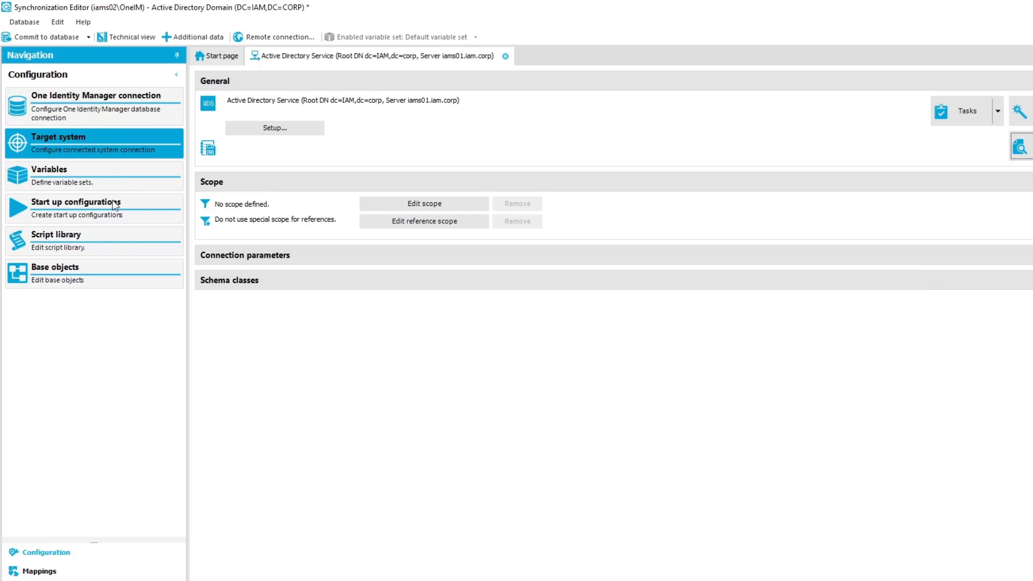
Step: Show the start up configurations and commit the synchronization project to the database
left_click(95, 202)
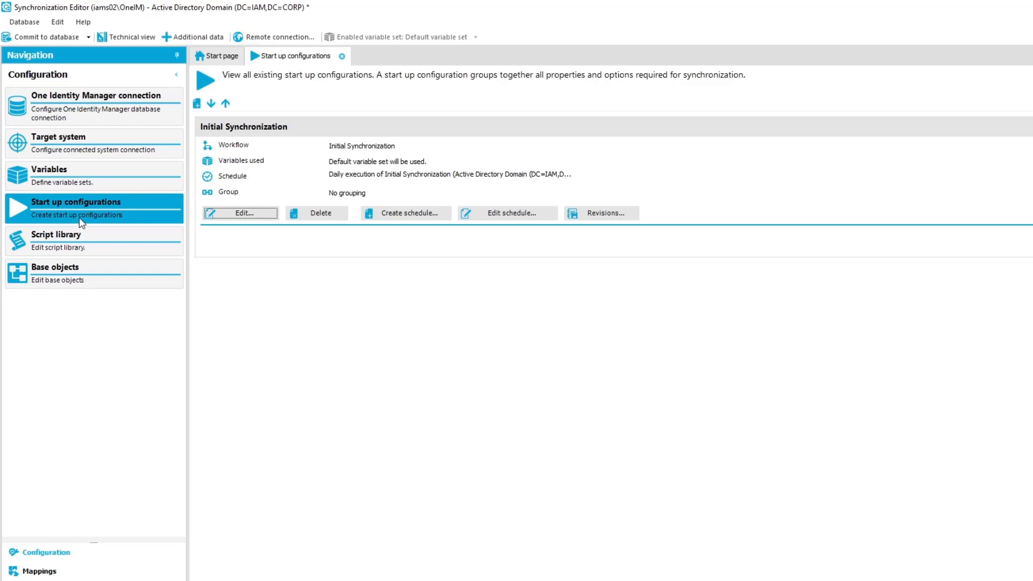
left_click(40, 40)
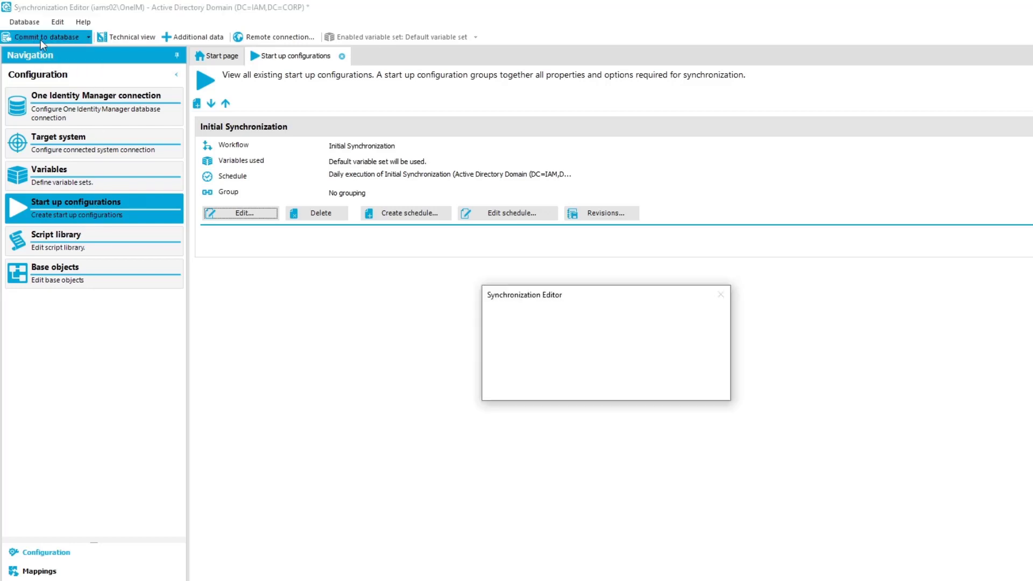
left_click(641, 387)
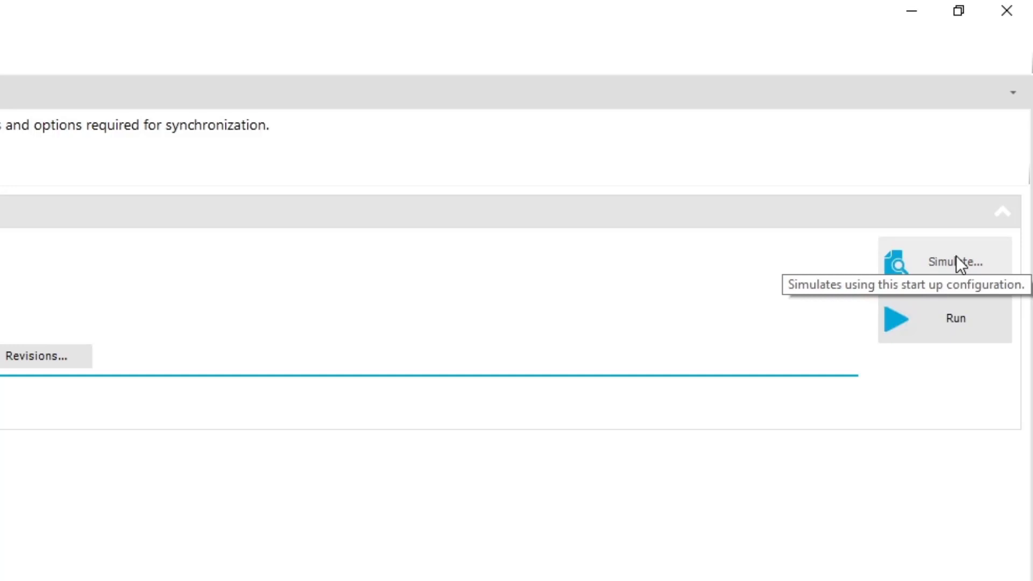
Step: Simulate Initial Synchronization and scroll the report to the executed ADSAccount Insert methods
left_click(956, 258)
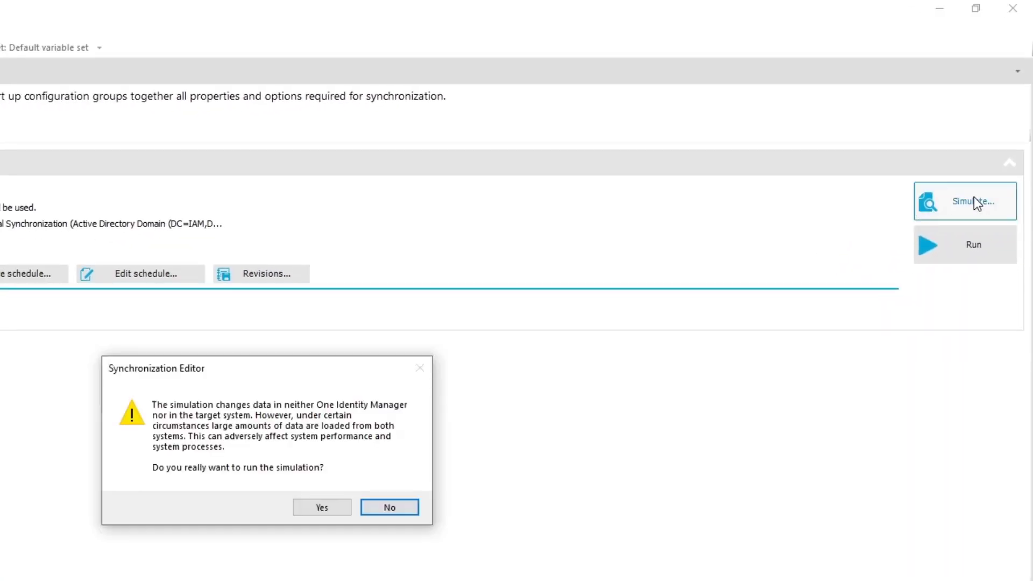
left_click(316, 503)
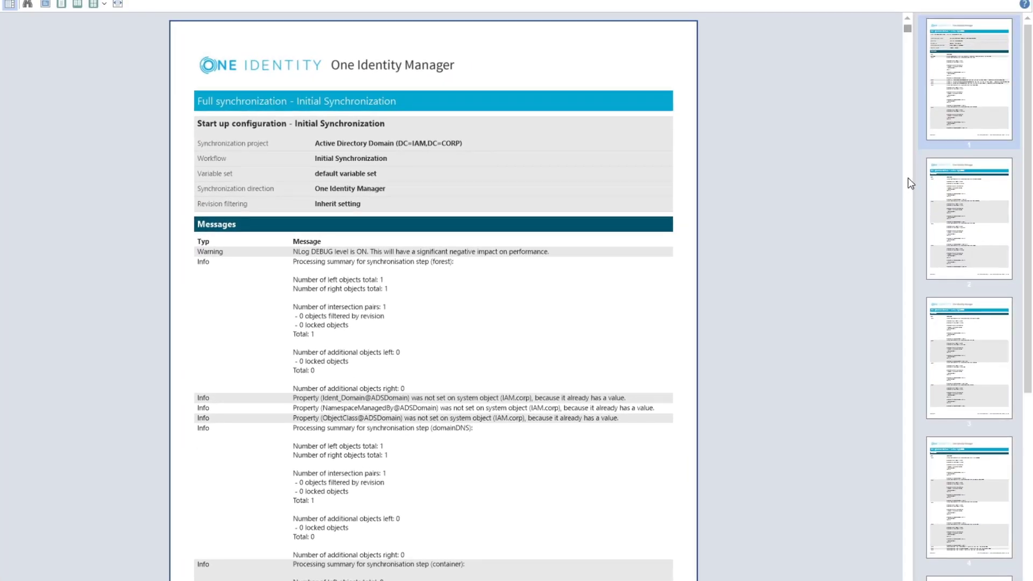
left_click(909, 293)
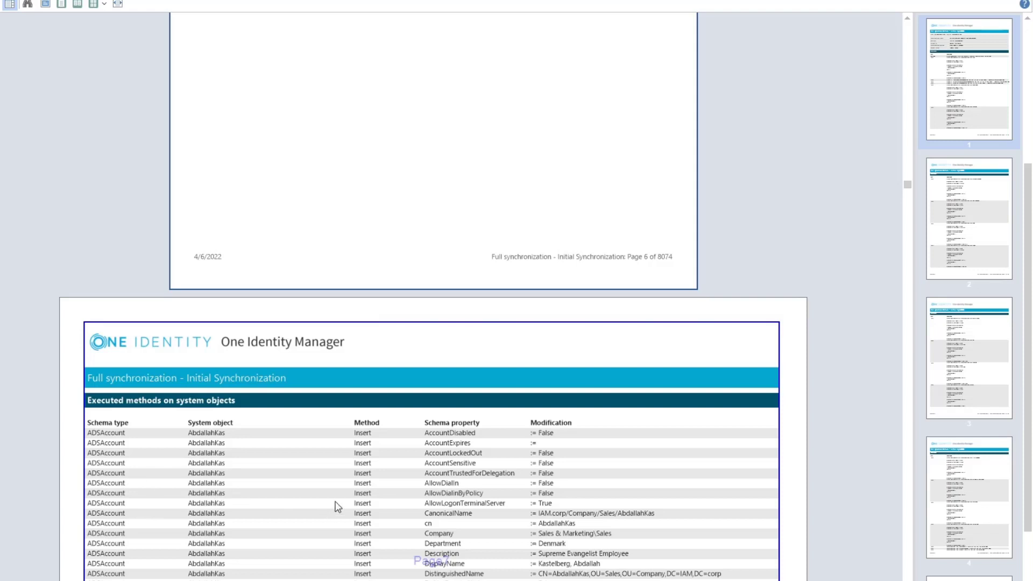
scroll(352, 491, "down", 3)
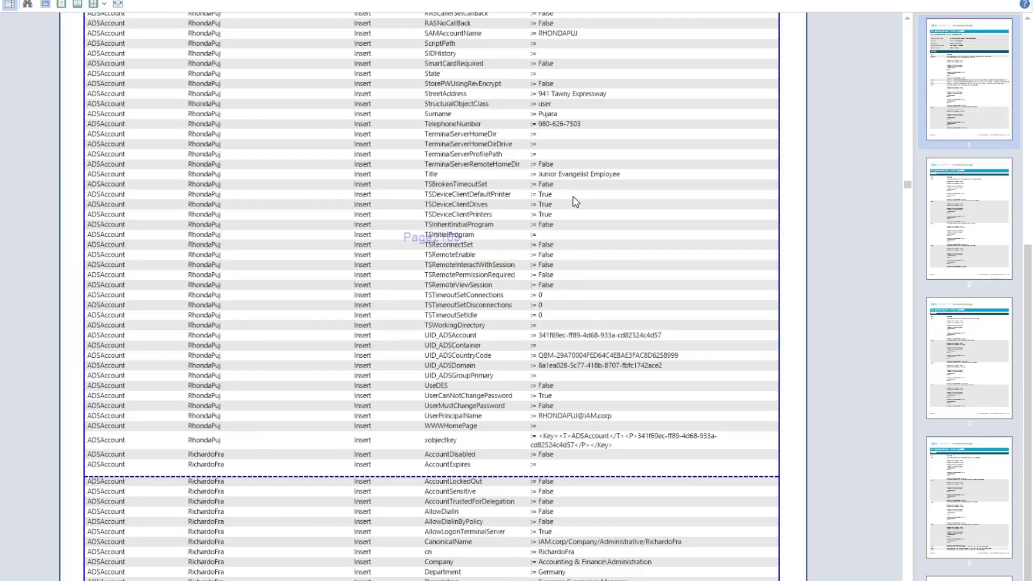
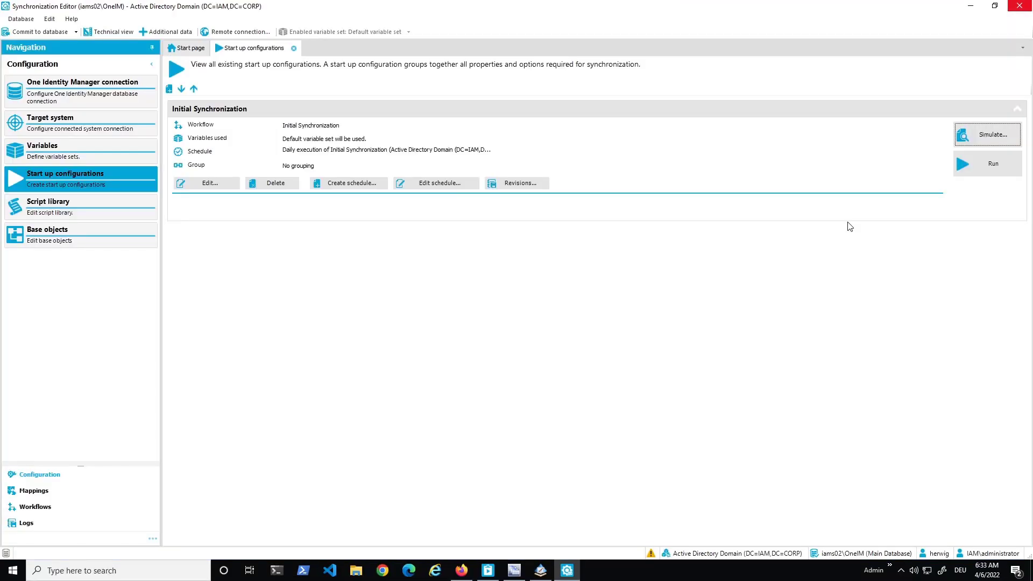
Step: Run the Initial Synchronization start-up configuration now and acknowledge the started message
left_click(989, 160)
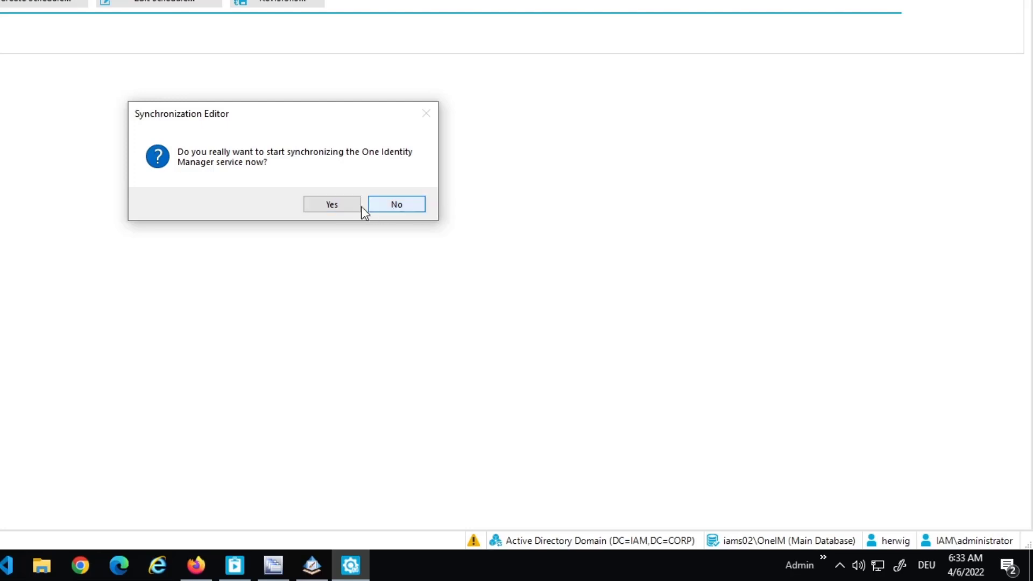
left_click(329, 205)
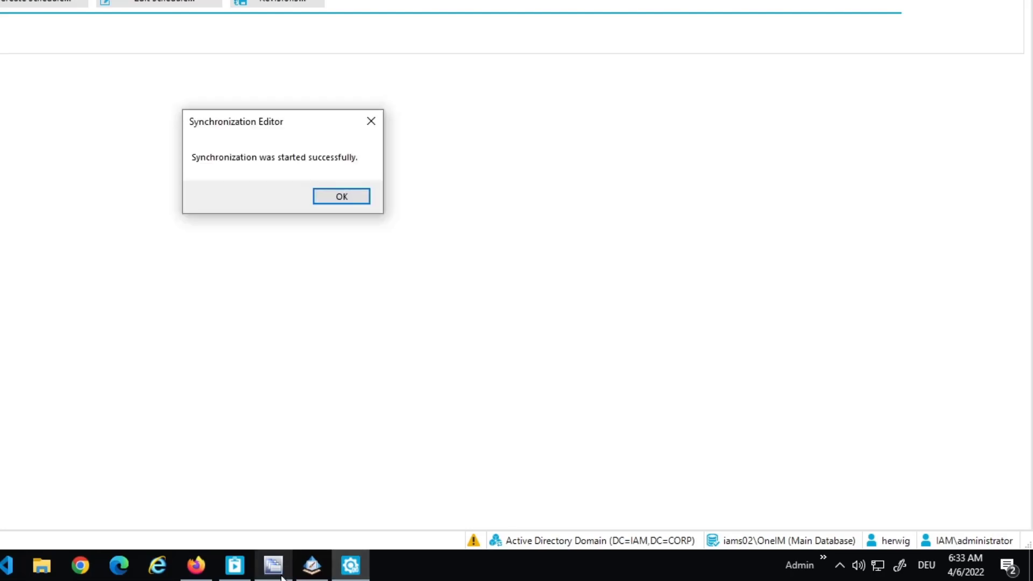
left_click(348, 196)
mouse_move(482, 575)
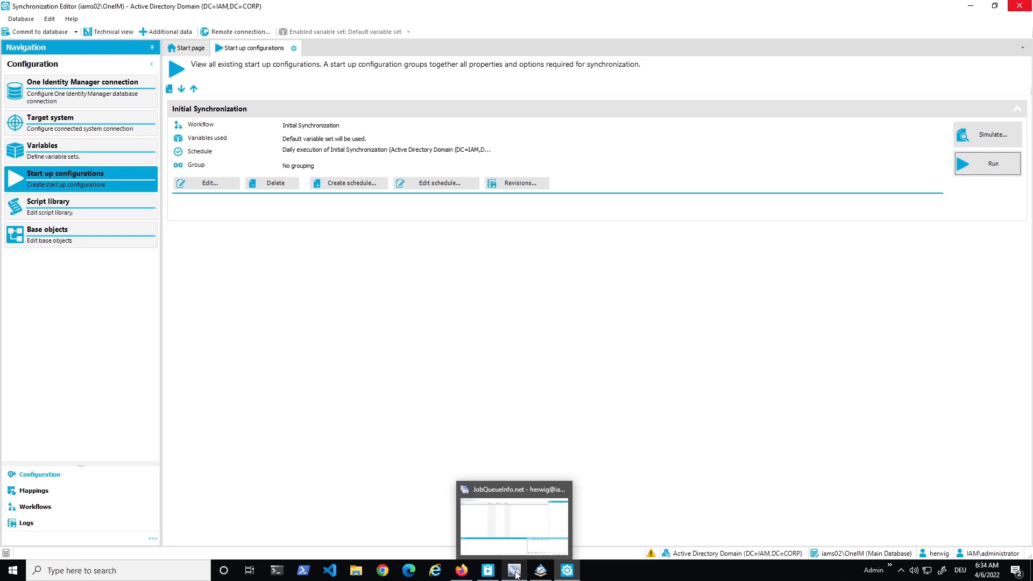
Step: In JobQueueInfo, view the Job queue progress chart and the Job server state list
left_click(515, 571)
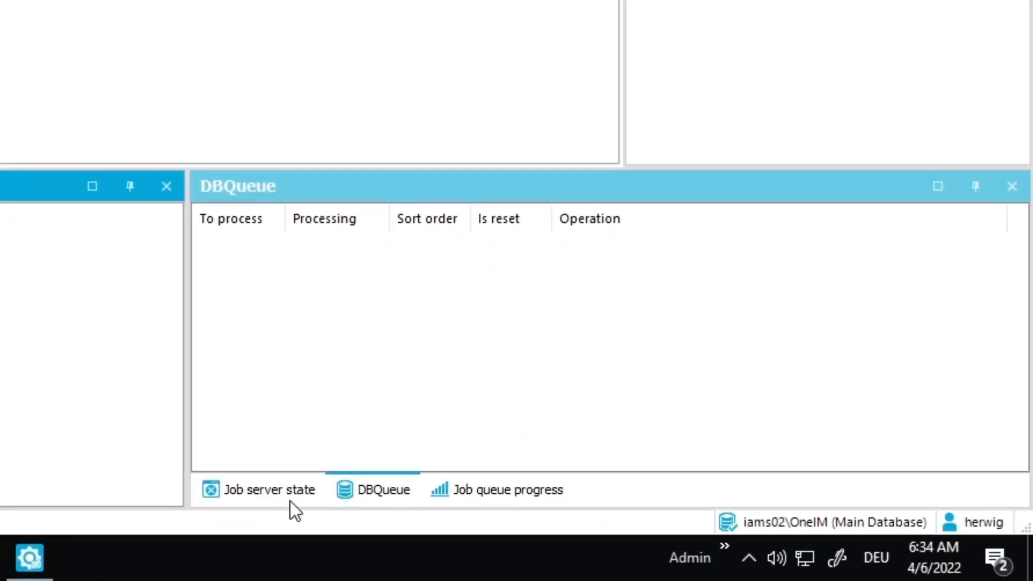
left_click(499, 499)
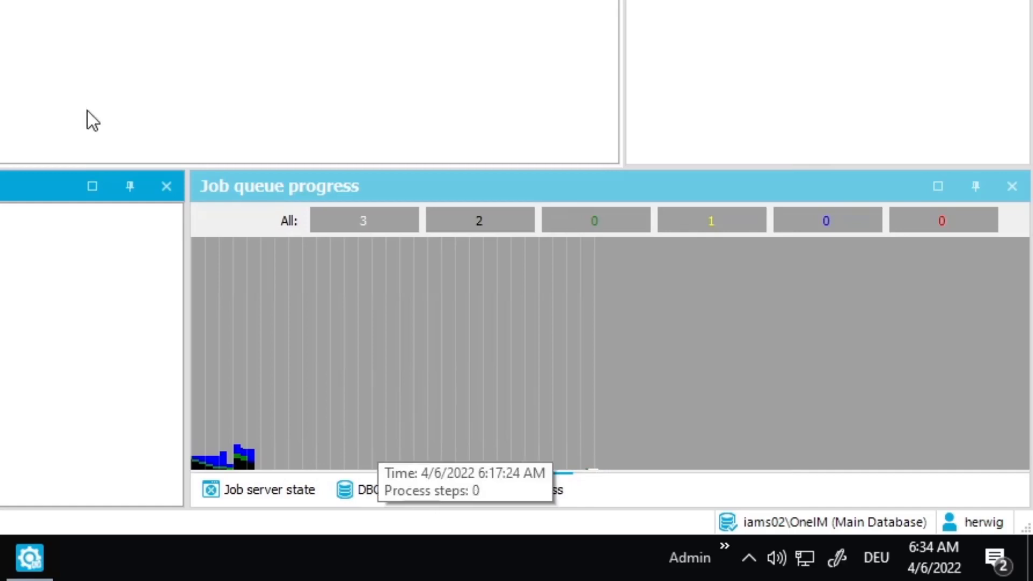
left_click(272, 494)
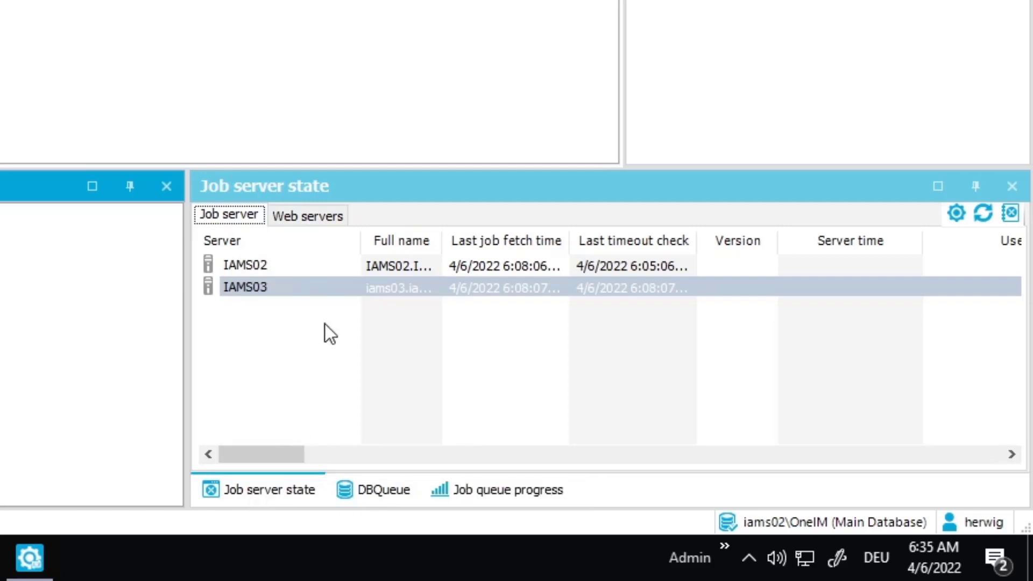
Step: Refresh the job server list and show IAMS01's job service status in the browser
right_click(256, 295)
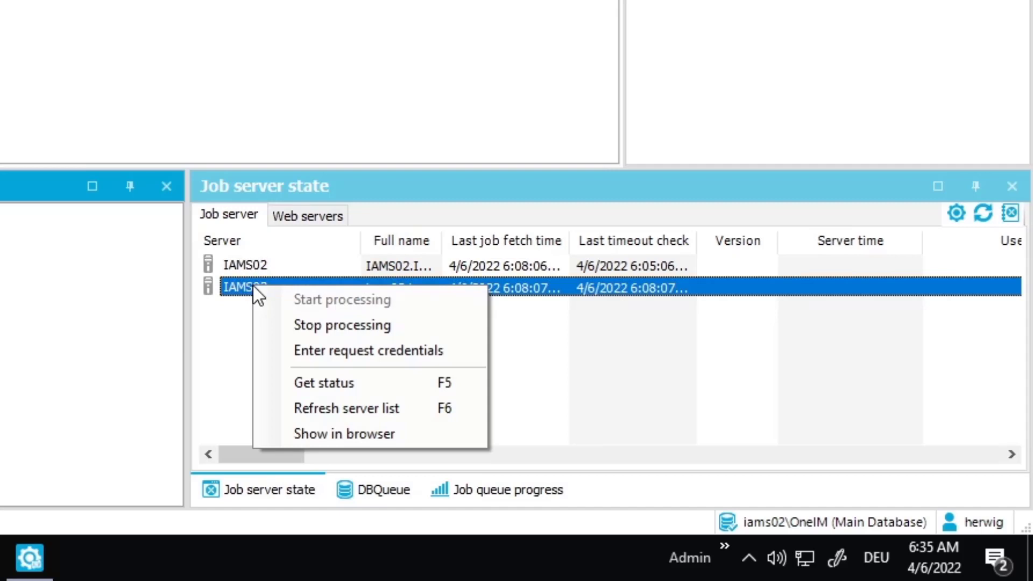
left_click(356, 410)
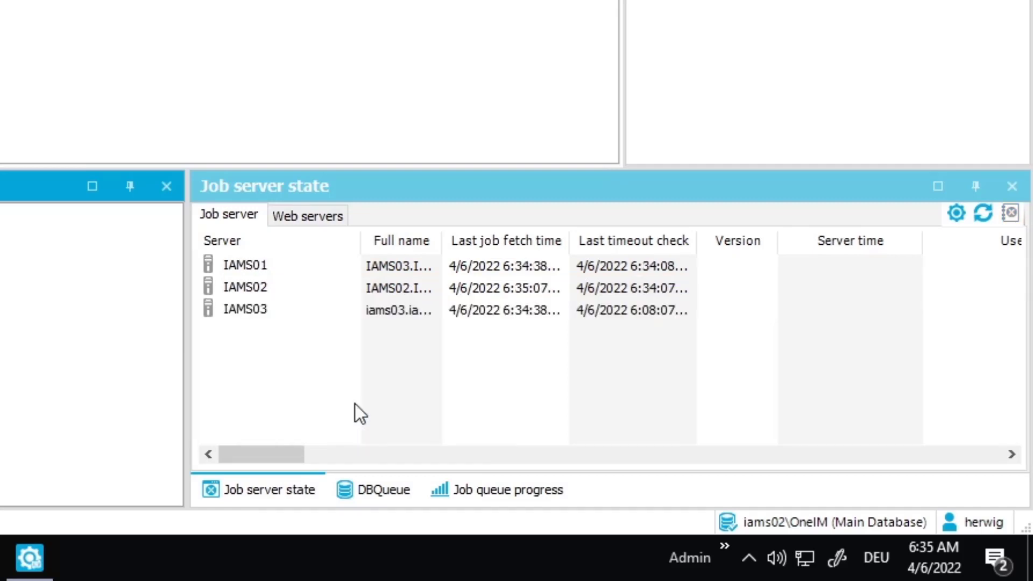
right_click(265, 277)
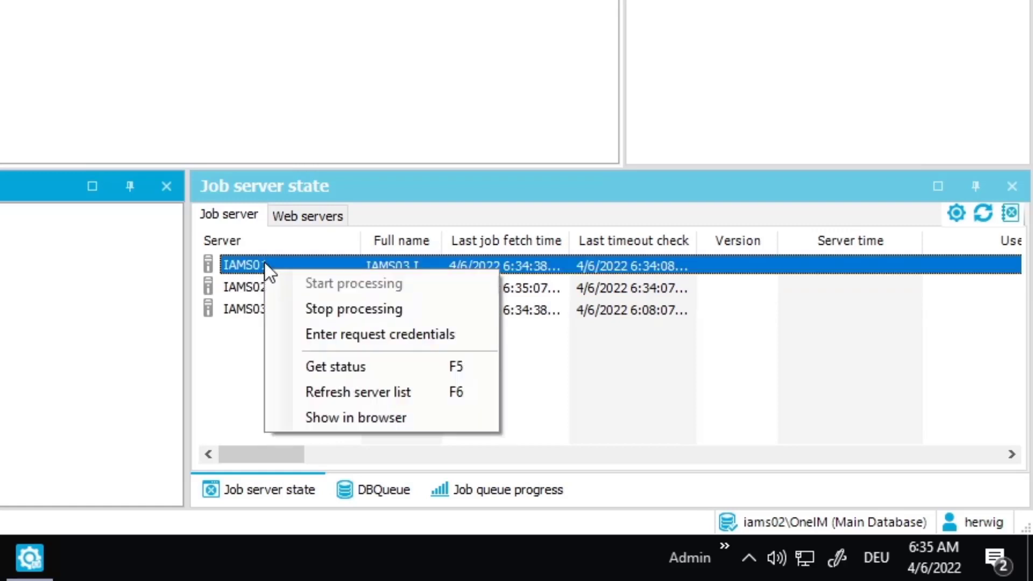
left_click(325, 419)
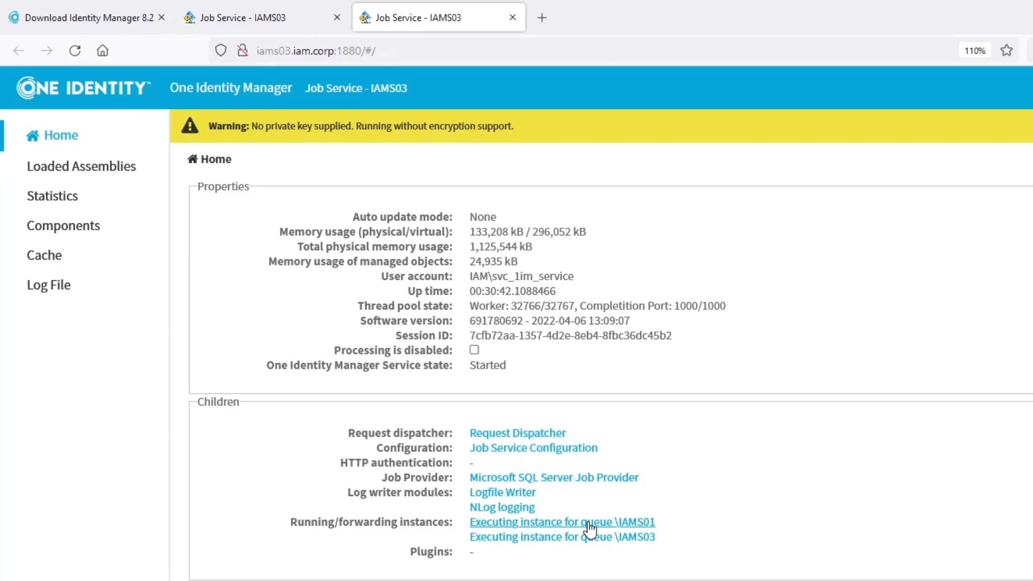
Step: Check JobQueueInfo behind the browser, then open the \IAMS01 queue page showing FullProjection step 6 of 23
mouse_move(818, 20)
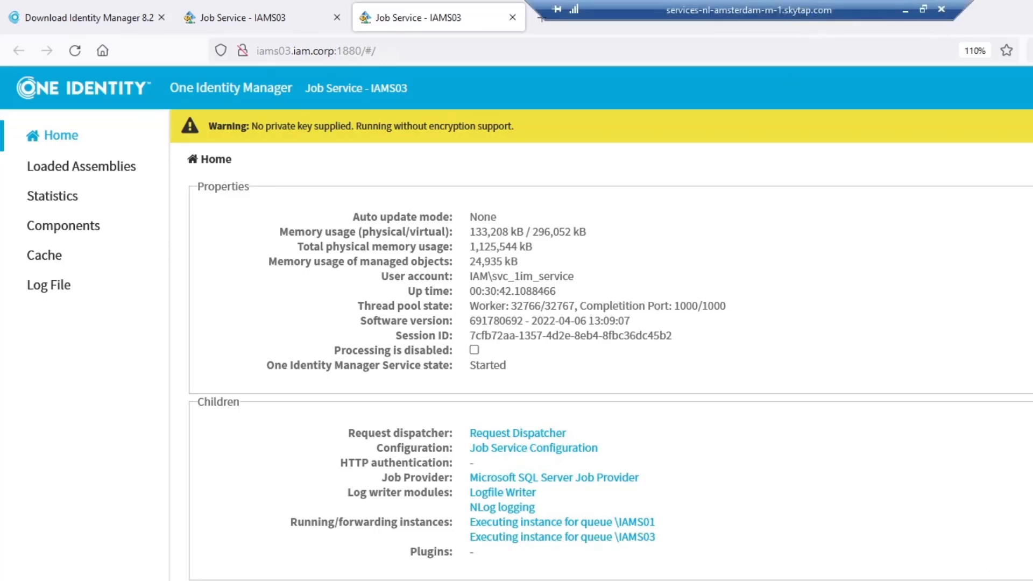
mouse_move(995, 24)
left_mouse_down()
mouse_move(1022, 115)
mouse_move(980, 227)
mouse_move(851, 270)
left_mouse_up()
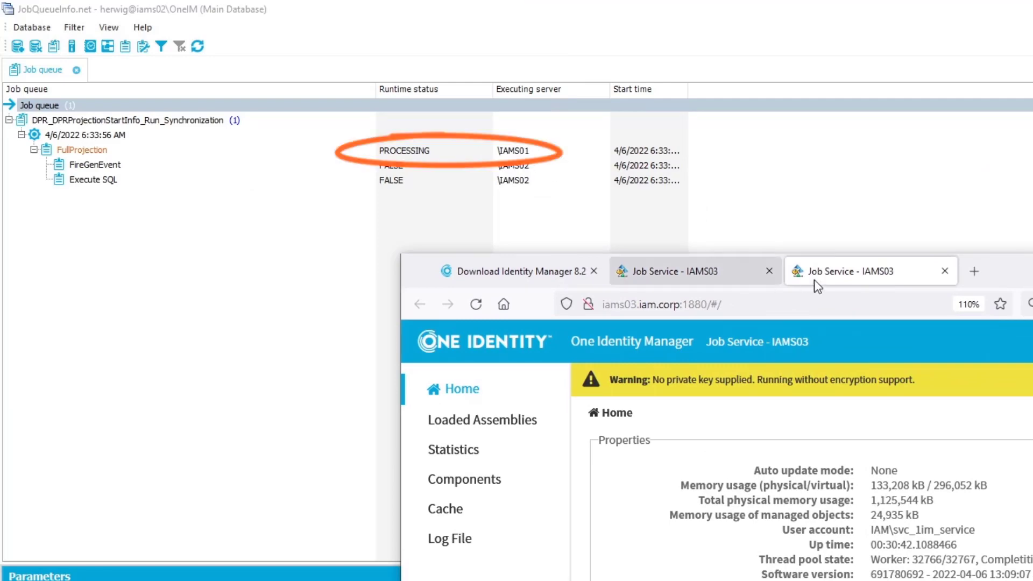
left_click_drag(818, 287, 813, 1)
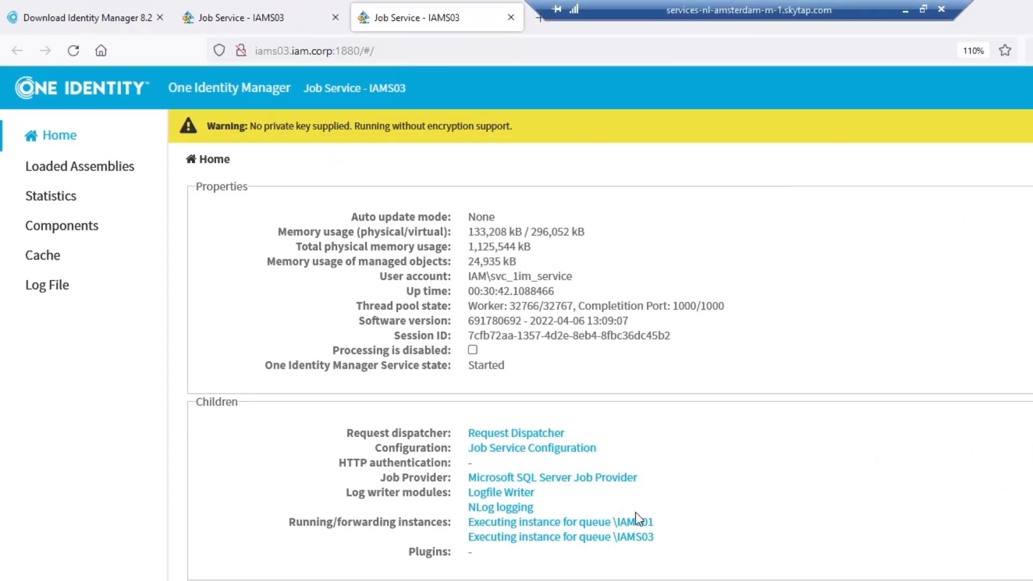
left_click(624, 523)
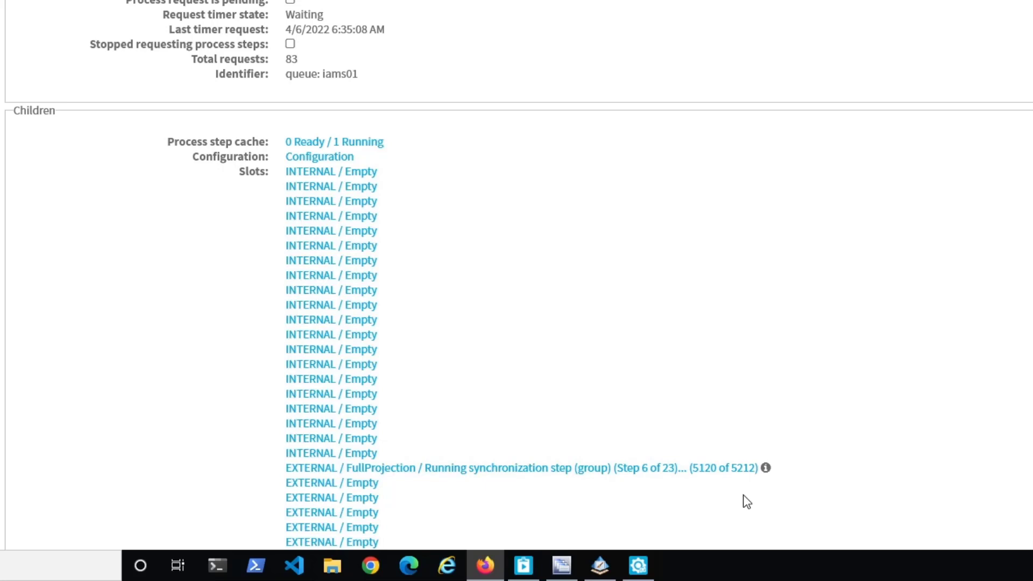
mouse_move(766, 467)
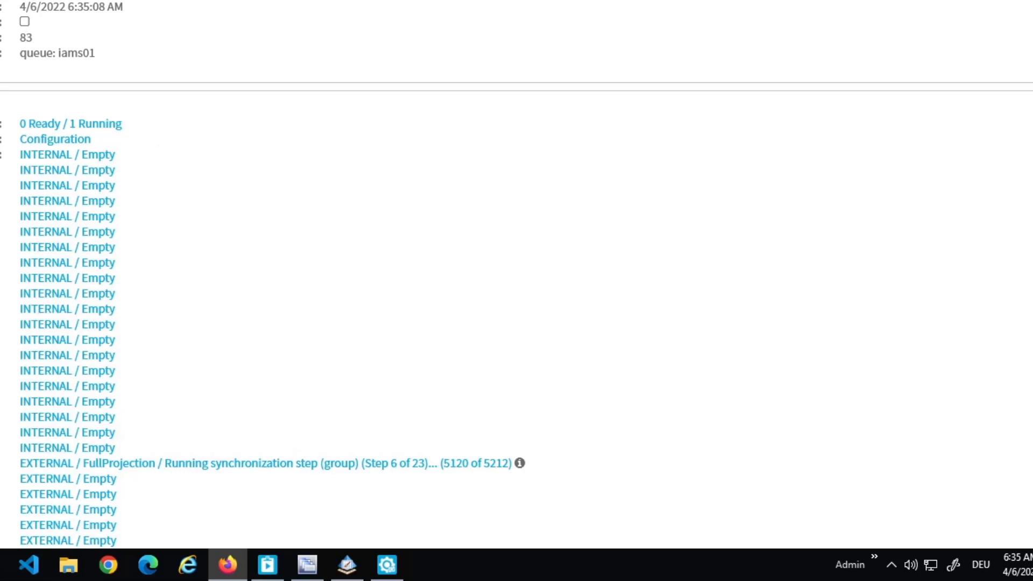
Step: Scroll through the Job Service log entries for FullProjection, then go back to Home
left_click(64, 298)
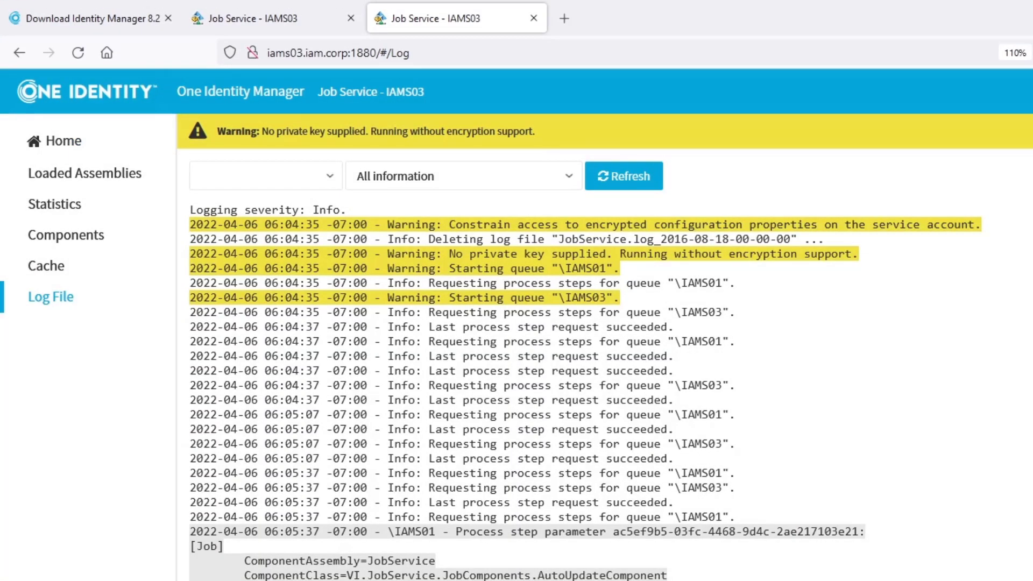
scroll(611, 392, "down", 20)
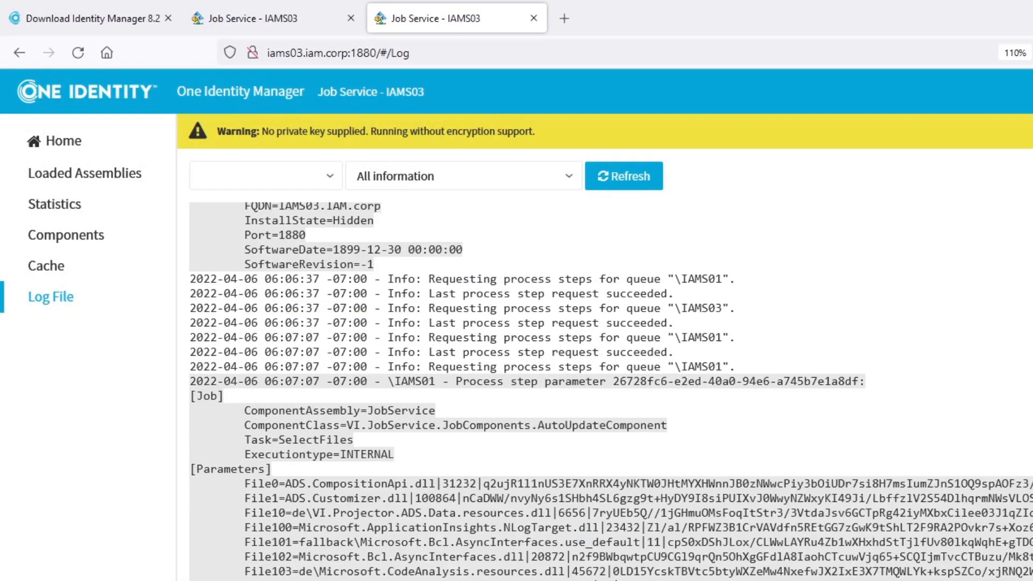
scroll(611, 391, "down", 15)
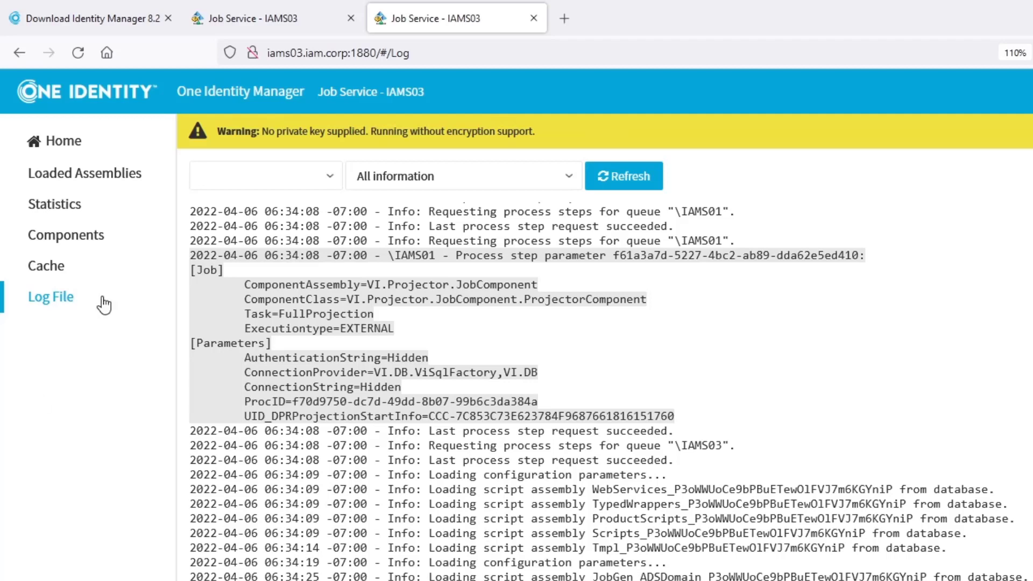
left_click(54, 144)
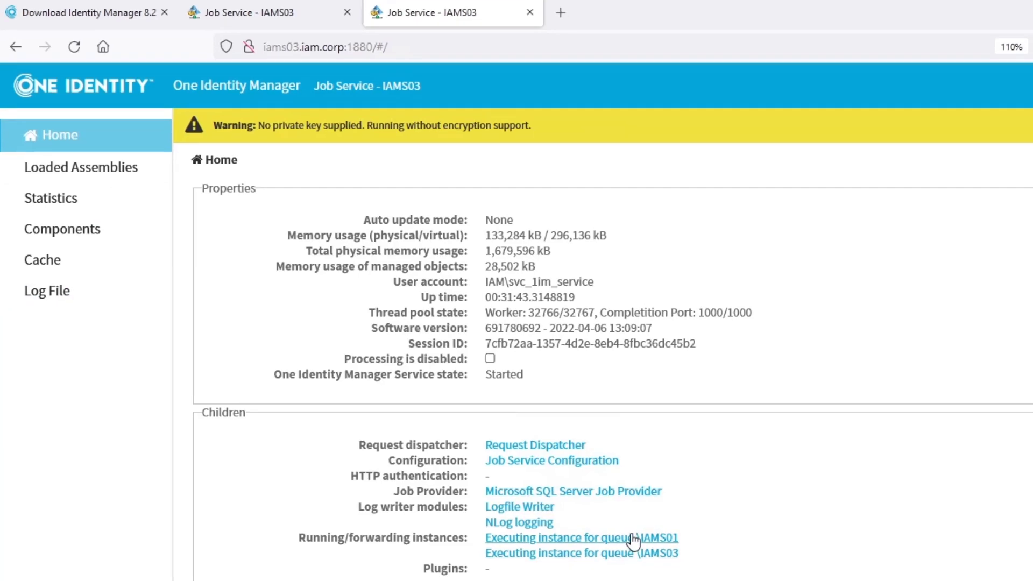
Step: Reopen the \IAMS01 executing-instance page, now with no process steps running
left_click(632, 538)
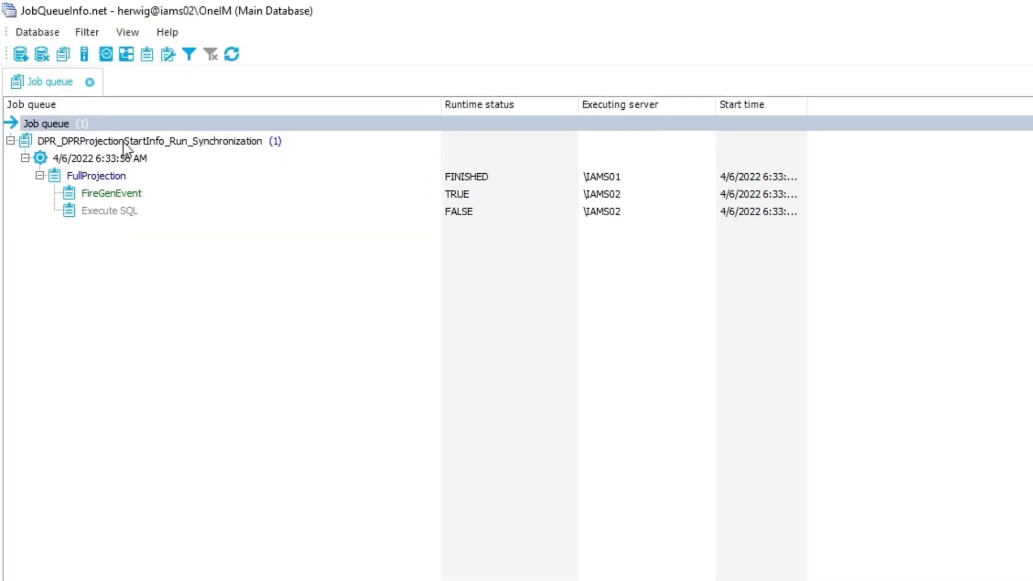
Step: Wait in Job Queue Info until no jobs remain and DBQueue shows 'Wait for DBQueue processor'
mouse_move(79, 145)
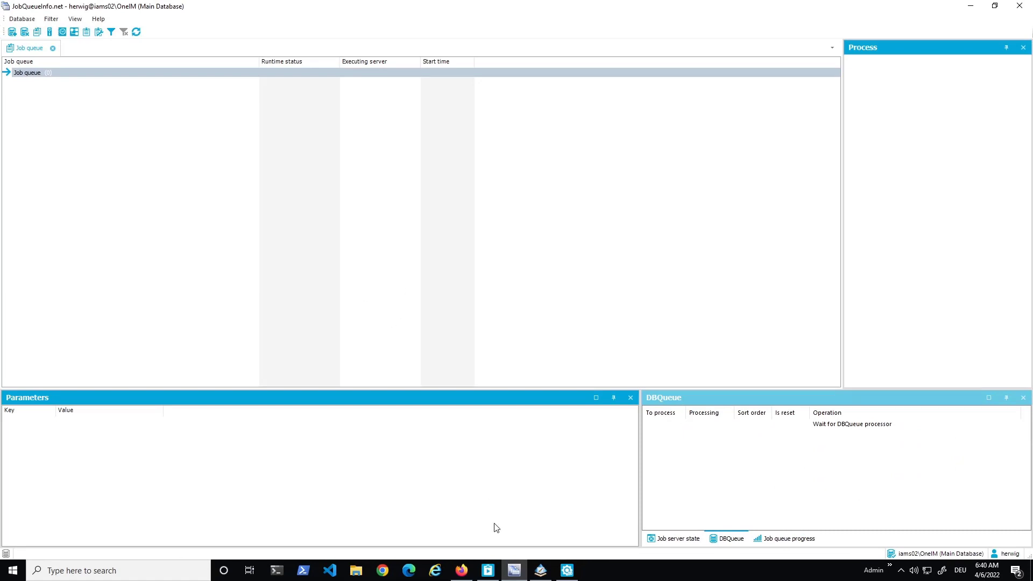
Step: From Launchpad's Manage section, run 'Display and maintain content data' and maximize the Manager window
left_click(491, 578)
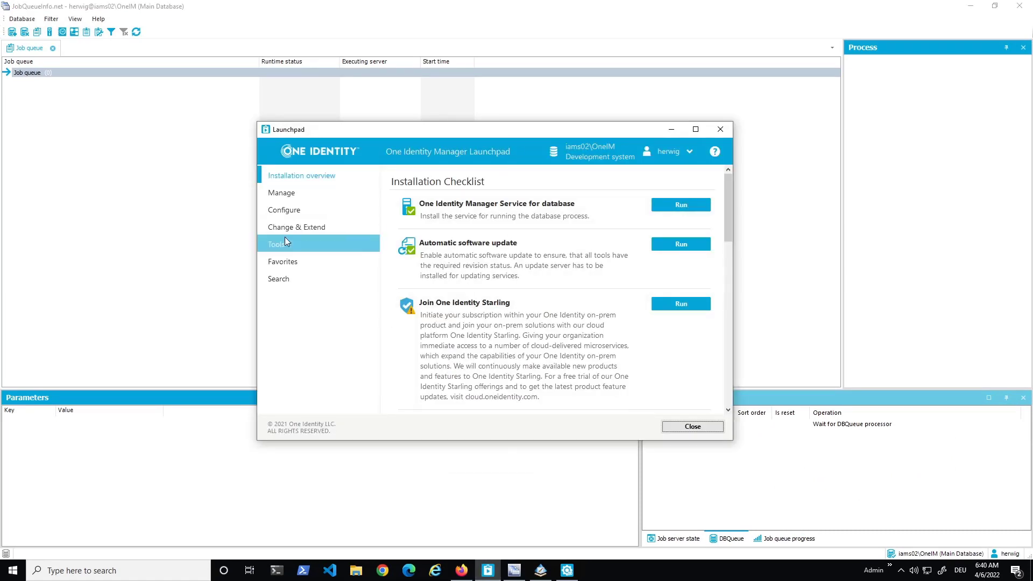
left_click(291, 191)
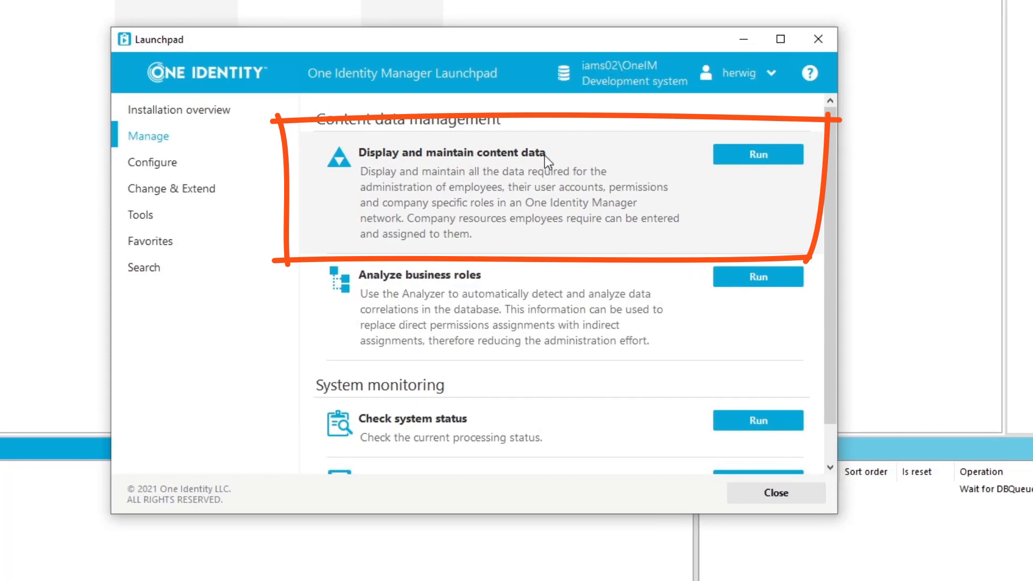
left_click(771, 156)
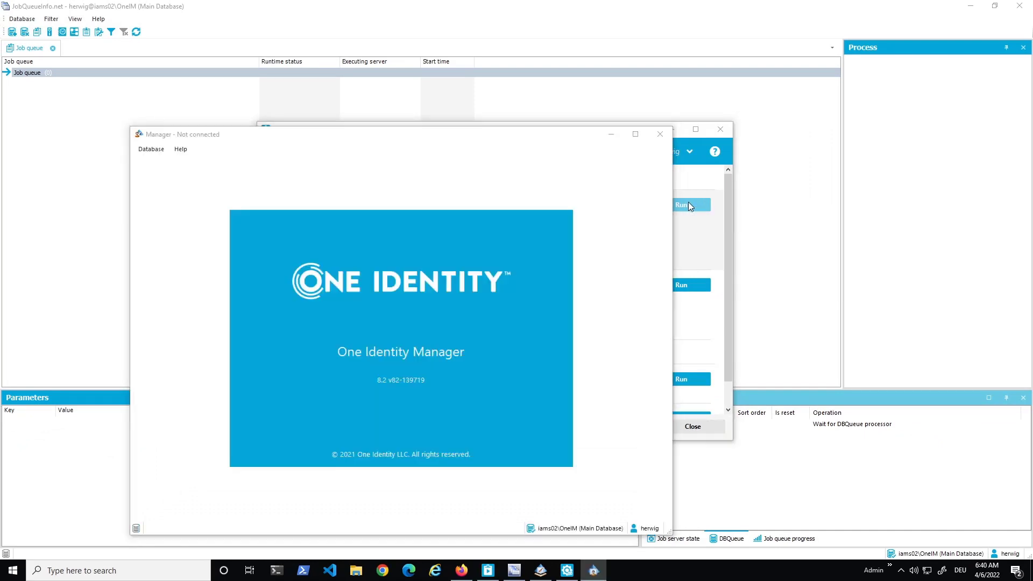
left_click(636, 134)
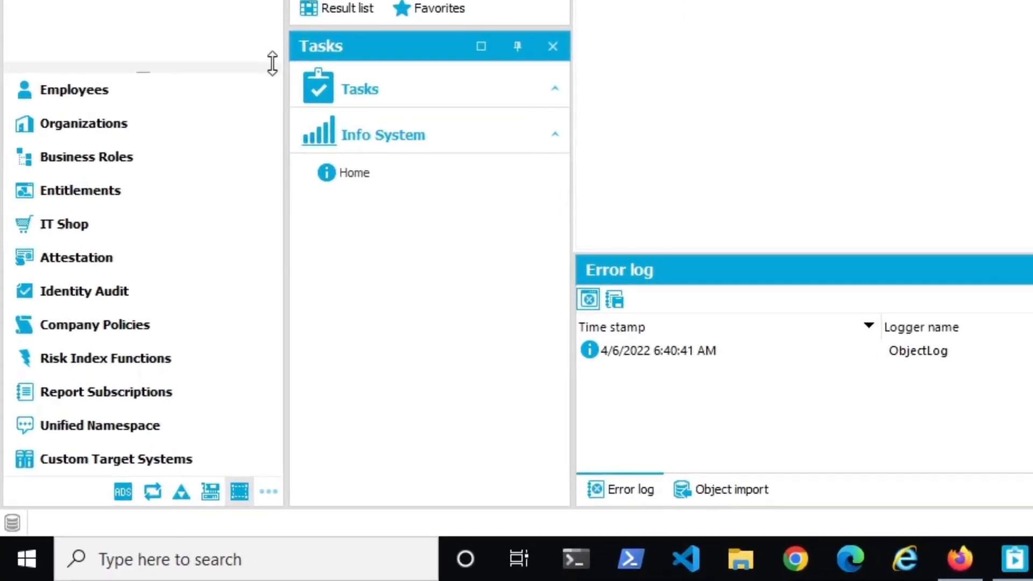
Step: Switch to the Active Directory category and browse IAM.corp > Company containers in the hierarchical view
left_click(123, 491)
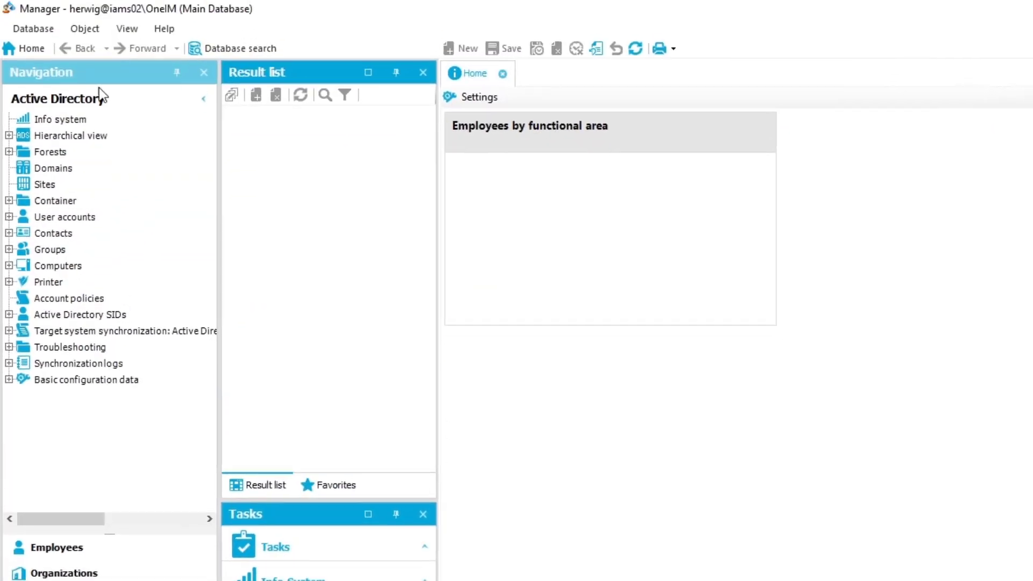
left_click(8, 136)
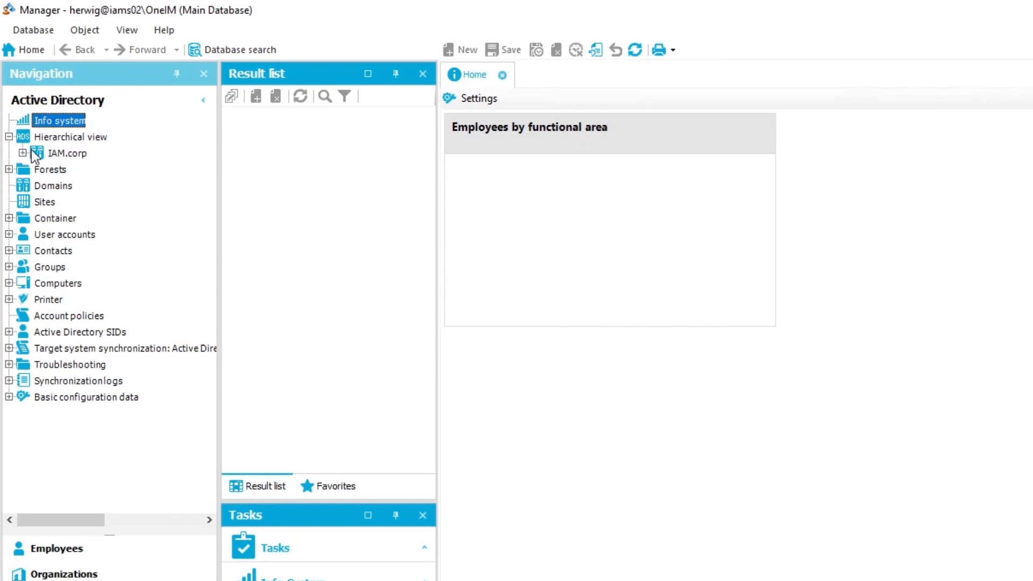
left_click(22, 153)
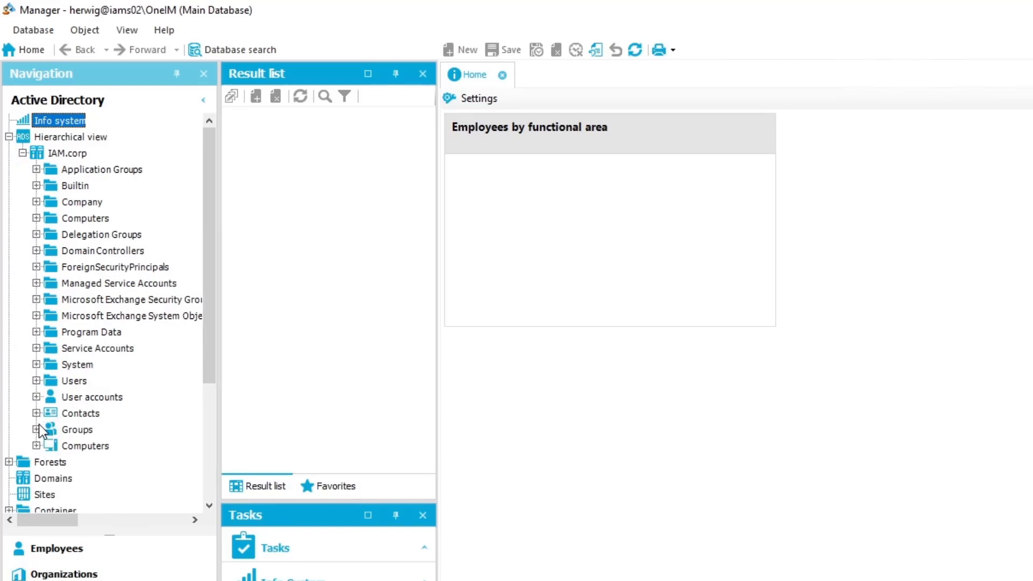
left_click(37, 201)
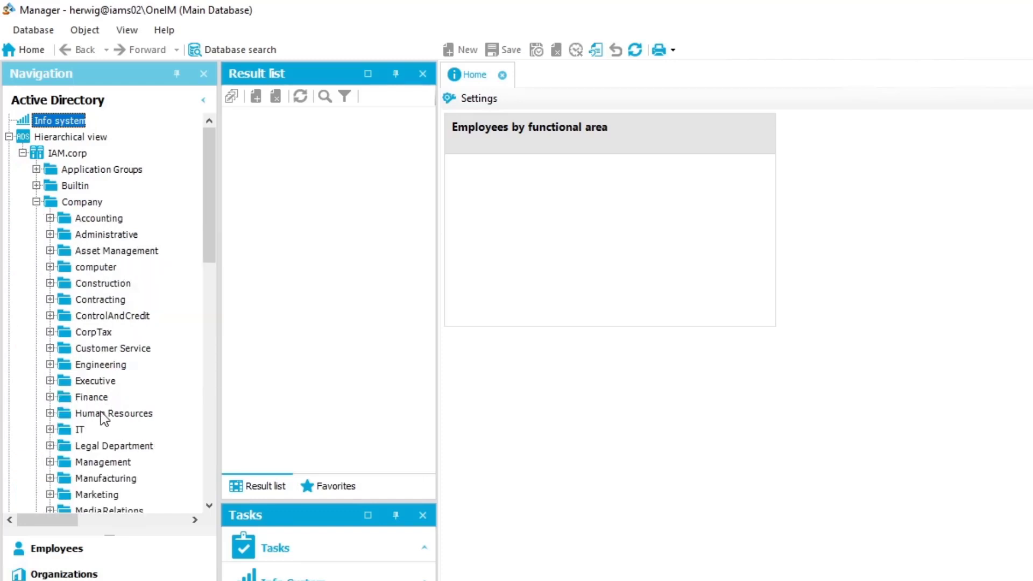
left_click(32, 201)
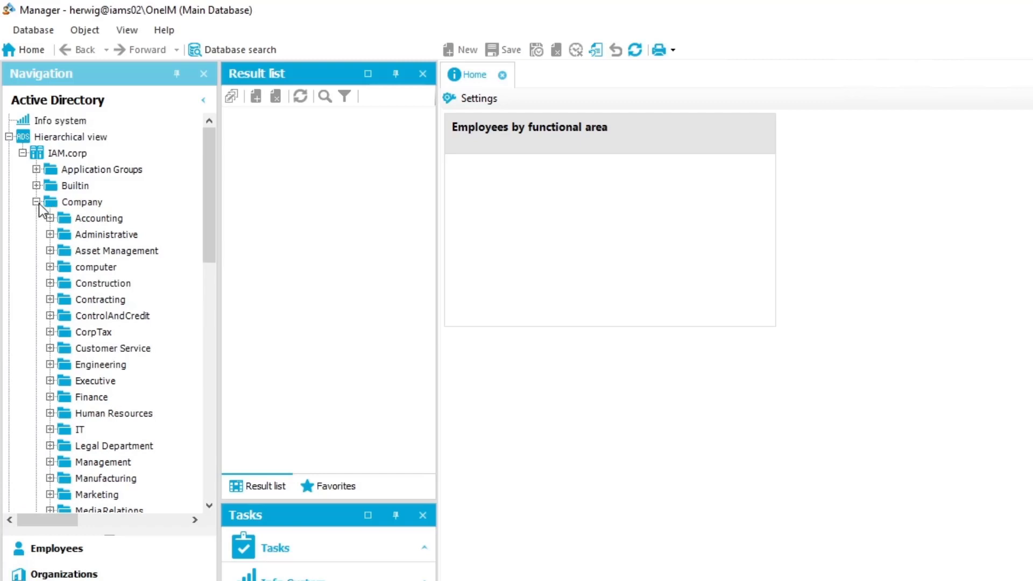
left_click(23, 153)
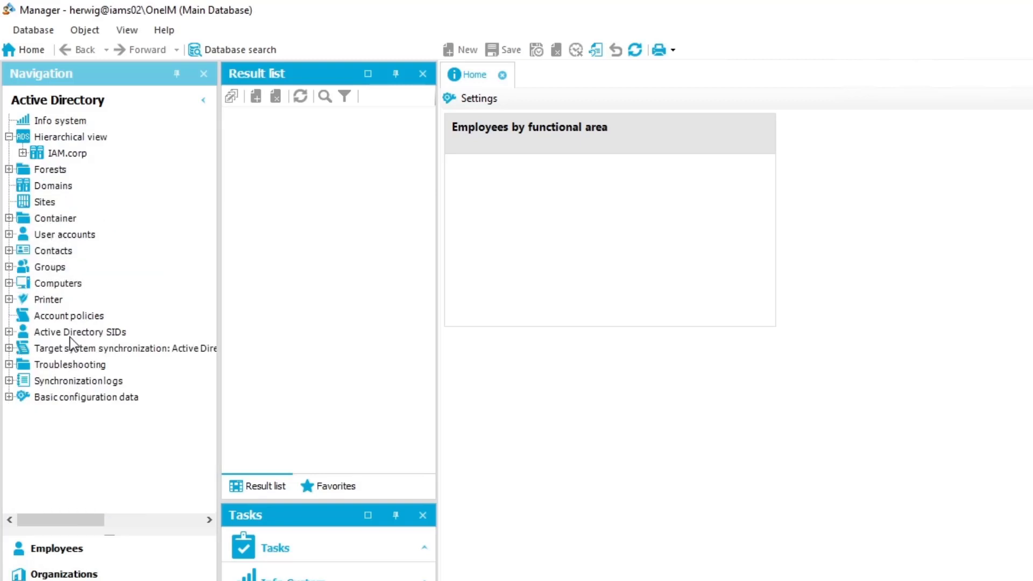
Step: List the 1039 user accounts, show all 5212 groups unfiltered, then return to user accounts
left_click(76, 239)
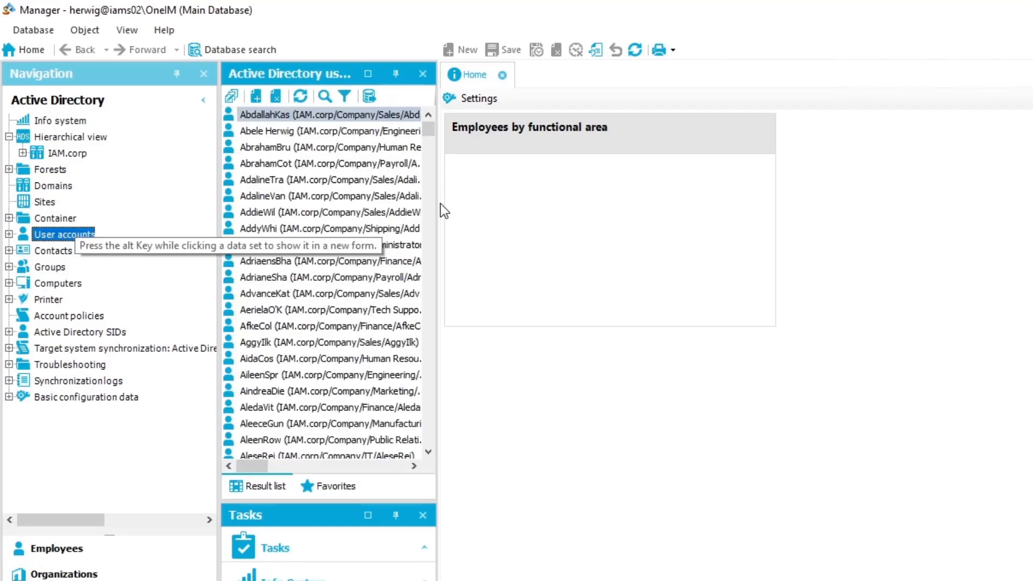
left_click_drag(437, 256, 542, 256)
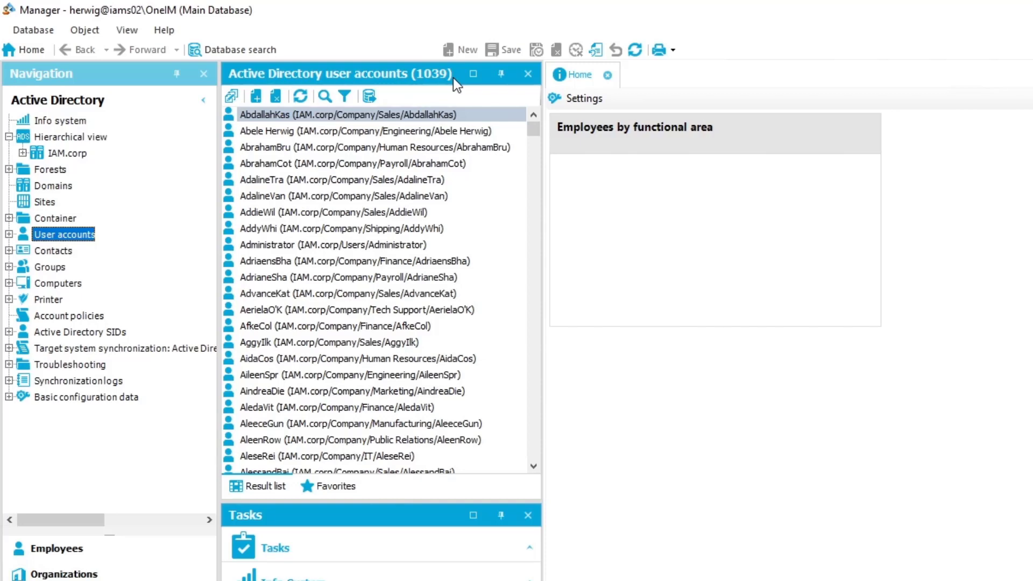
left_click(51, 270)
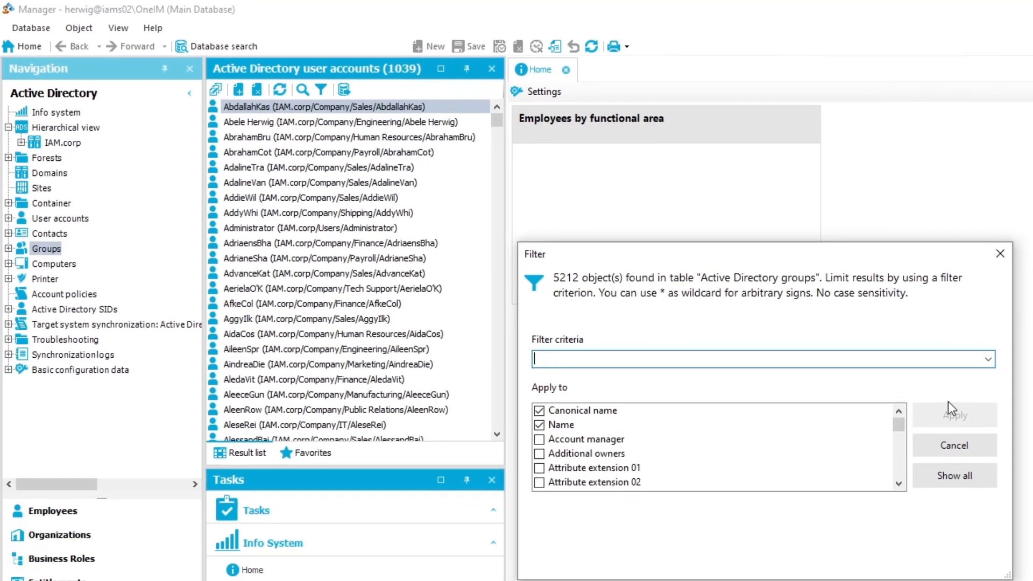
left_click(954, 476)
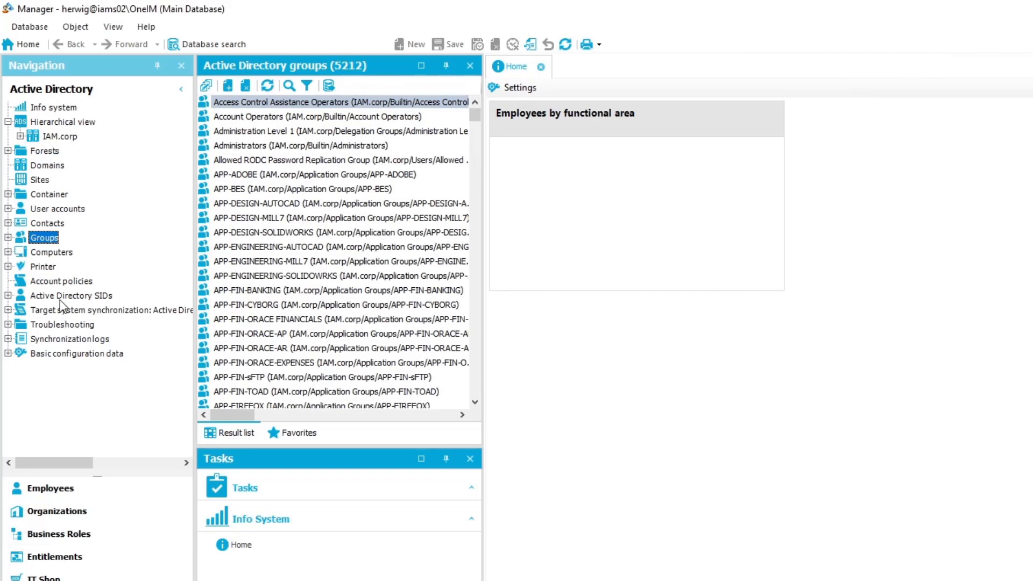
left_click(59, 209)
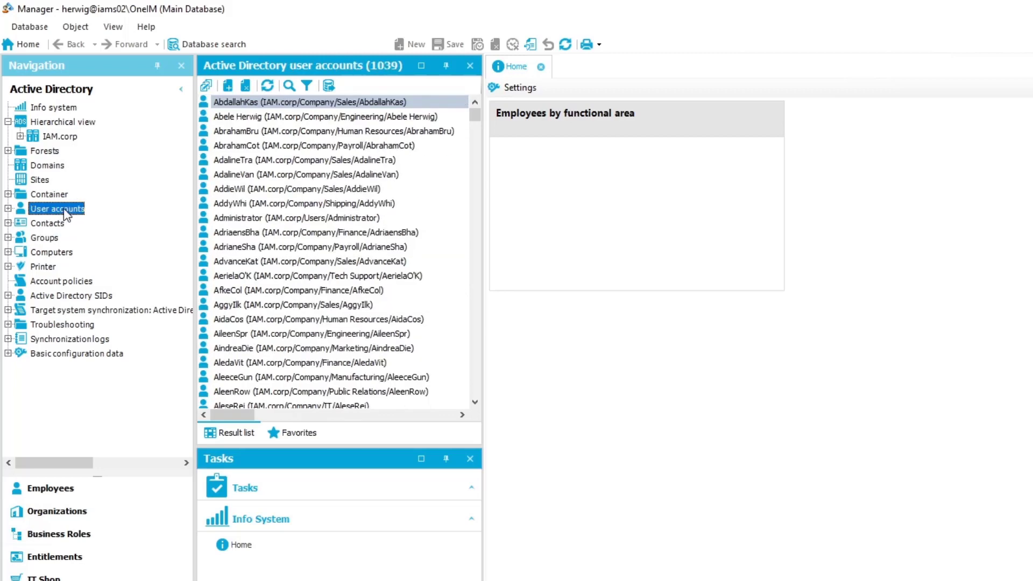
Step: Open a Finance user account's overview, then the overview of its linked employee
left_click(290, 289)
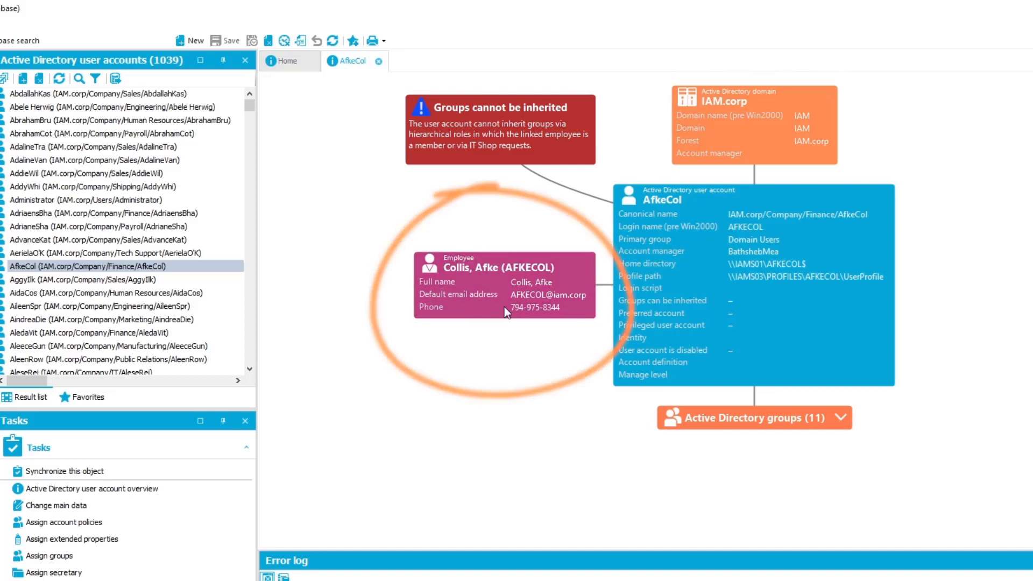
left_click(459, 268)
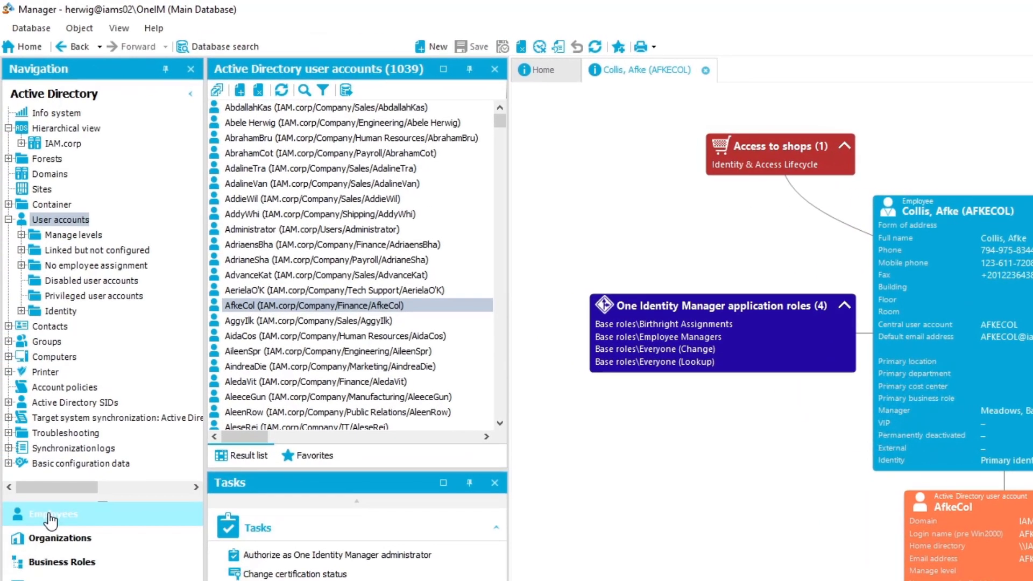
Step: Switch to the Employees navigation category and list all 1068 employees
left_click(51, 517)
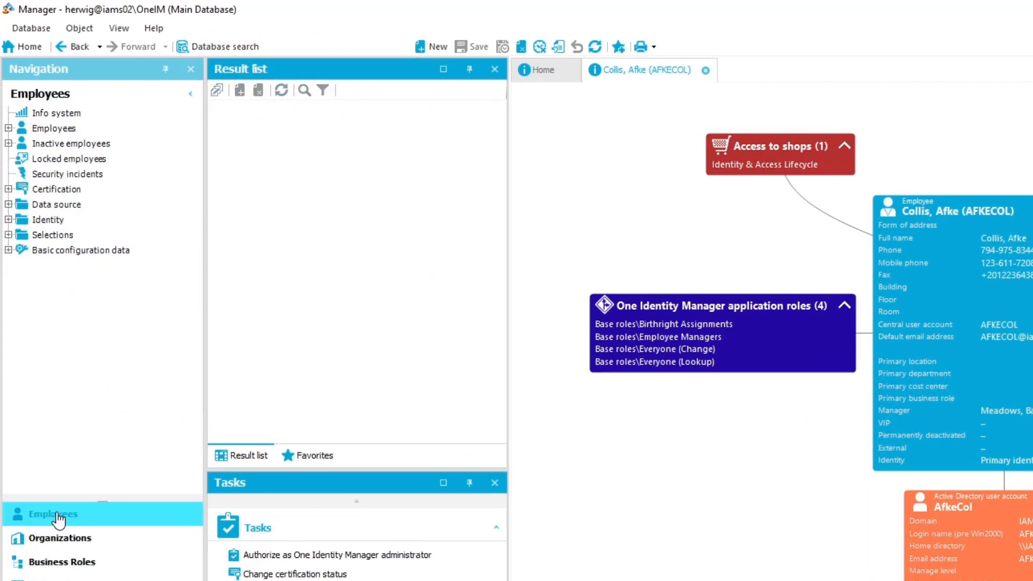
left_click(54, 129)
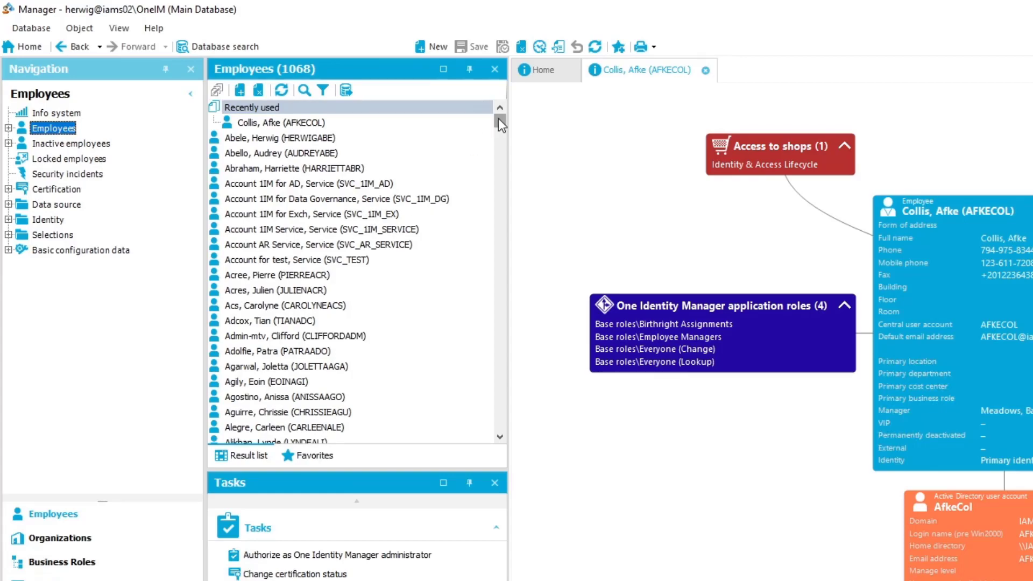
left_click_drag(499, 122, 518, 77)
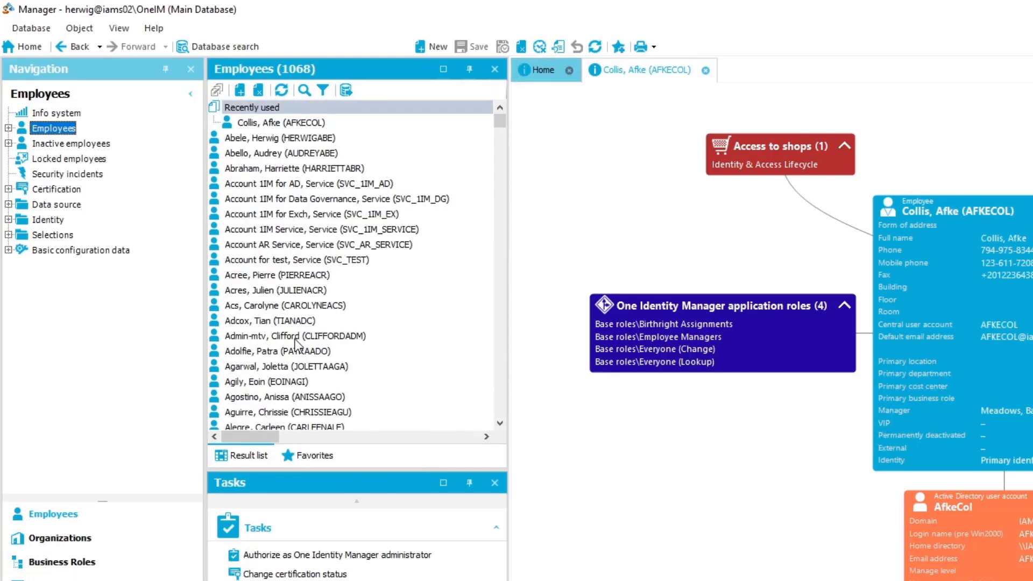